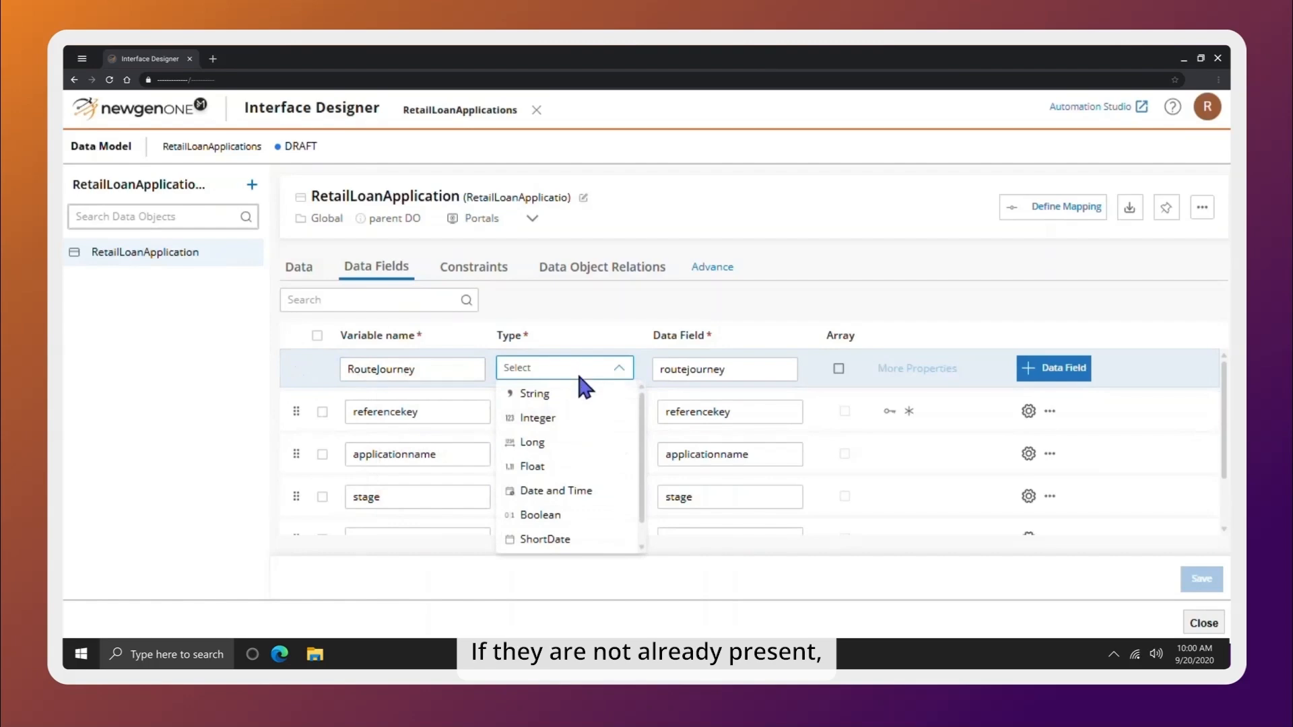
# Set the RouteJourney field's type to String and add it to the RetailLoanApplication data object
pyautogui.click(573, 395)
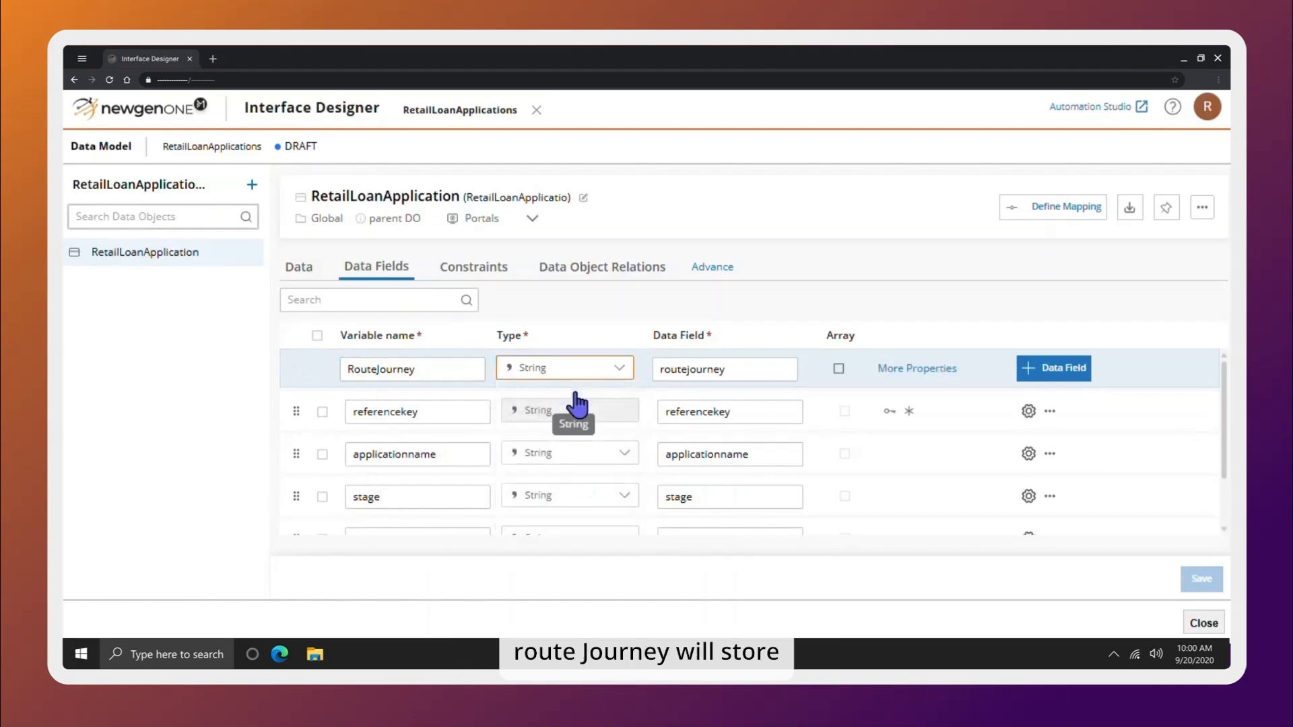
pyautogui.click(1036, 370)
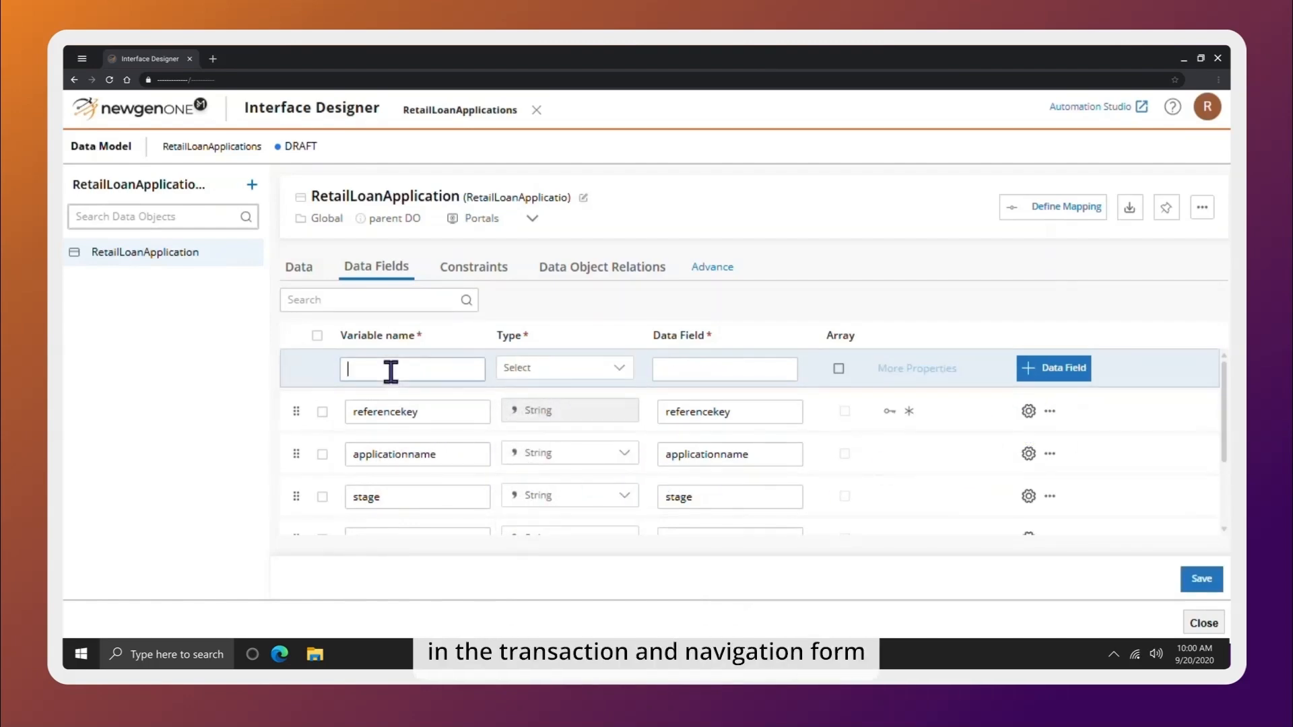
# Add a String data field named NavigationForm to the RetailLoanApplication data object, then save and close the data model
pyautogui.click(348, 369)
pyautogui.write('Navi')
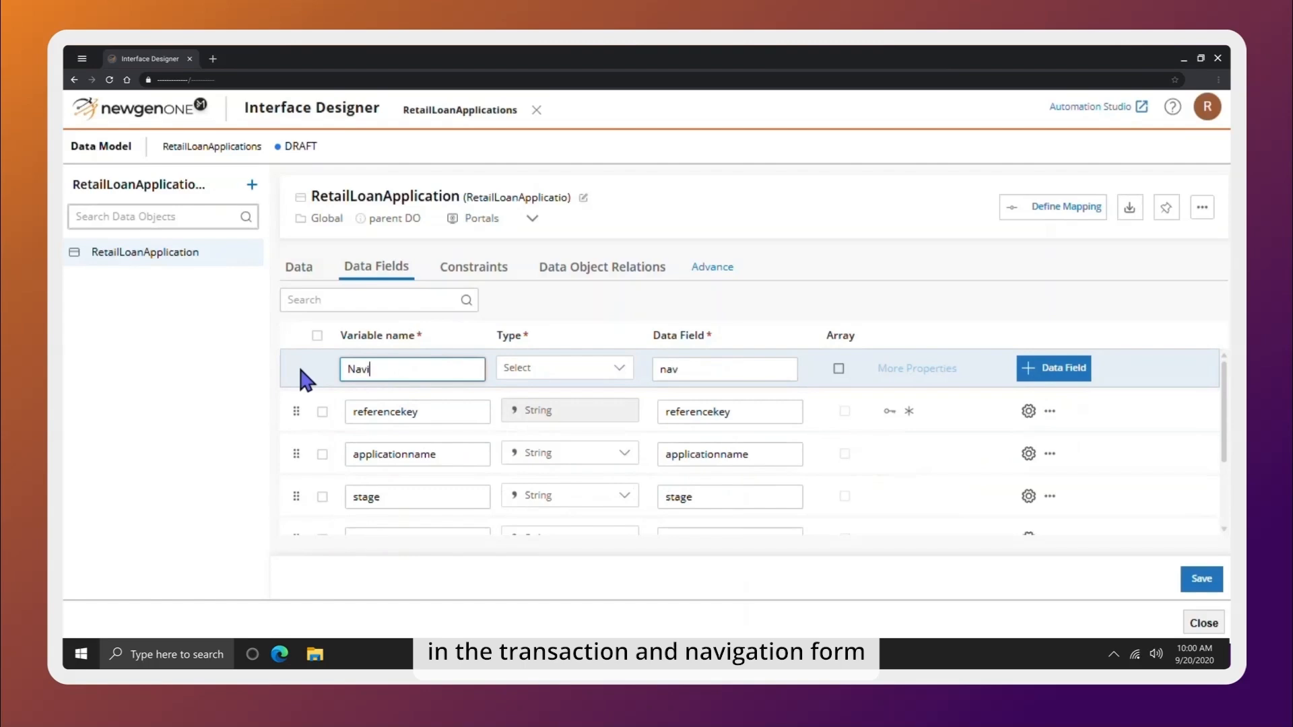
pyautogui.write('gationForm')
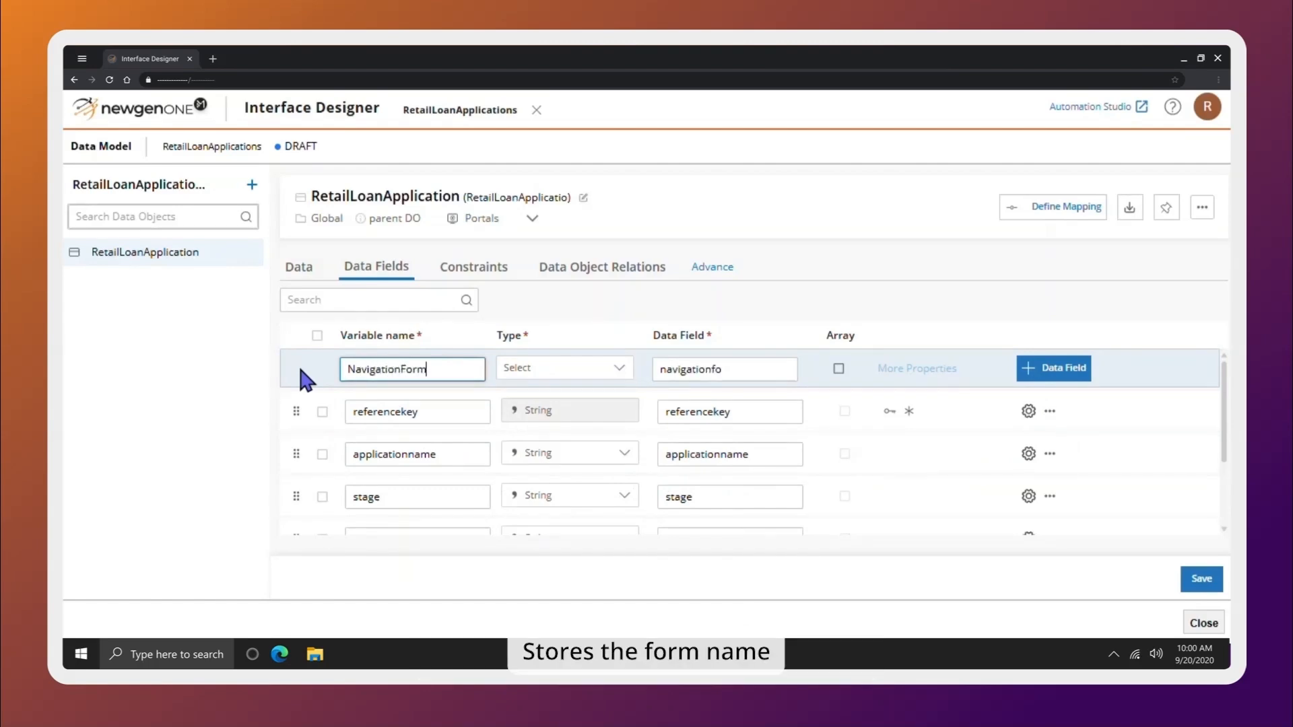
pyautogui.click(555, 367)
pyautogui.click(553, 393)
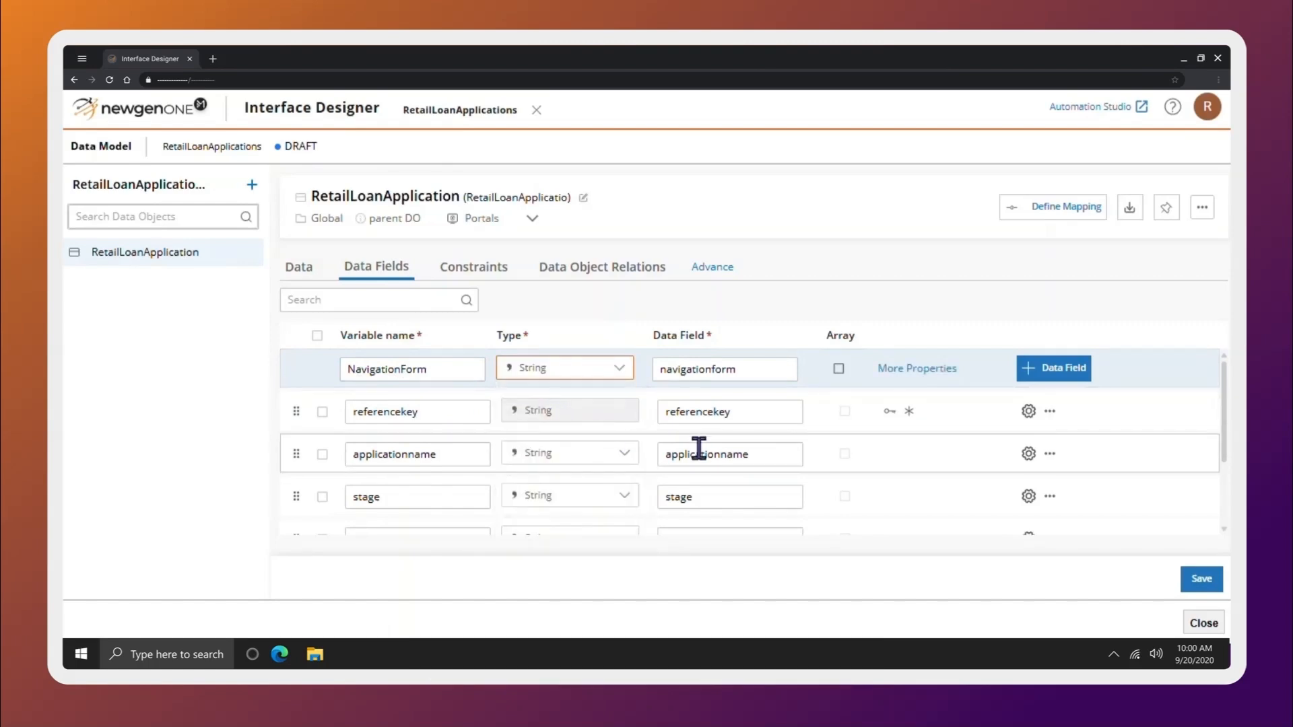
pyautogui.click(1052, 372)
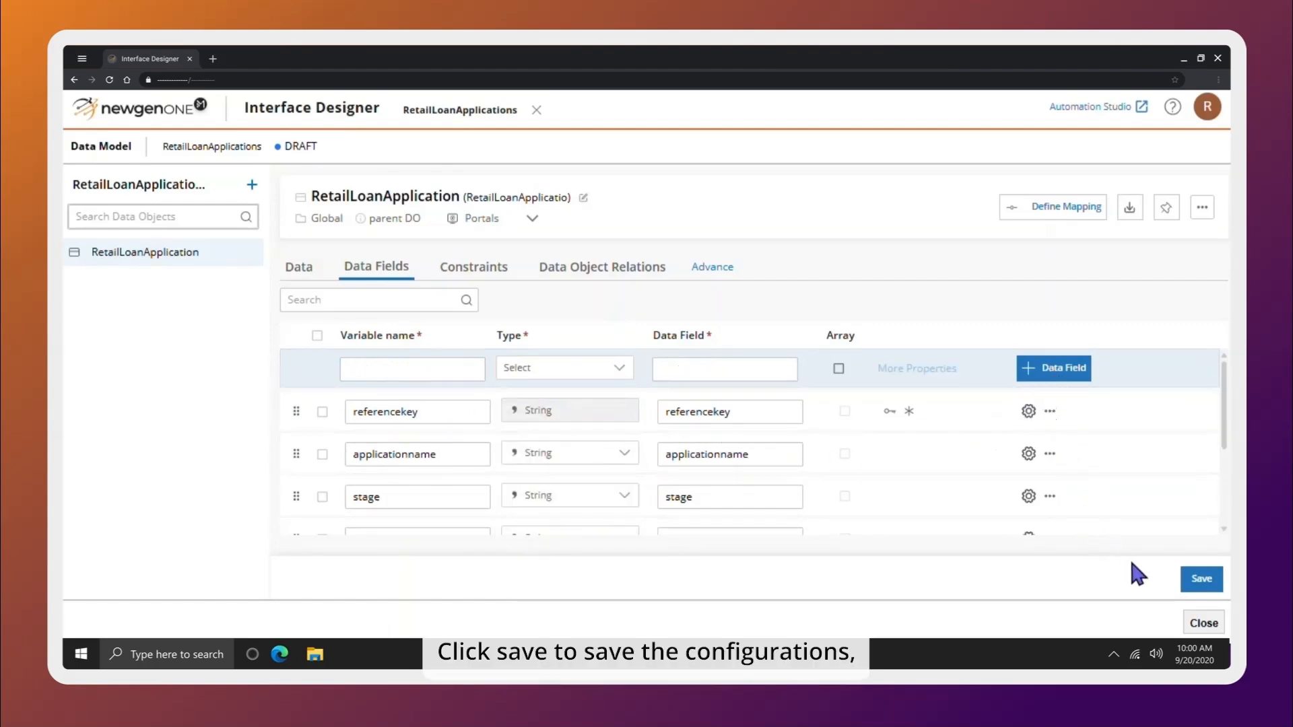
pyautogui.click(1207, 586)
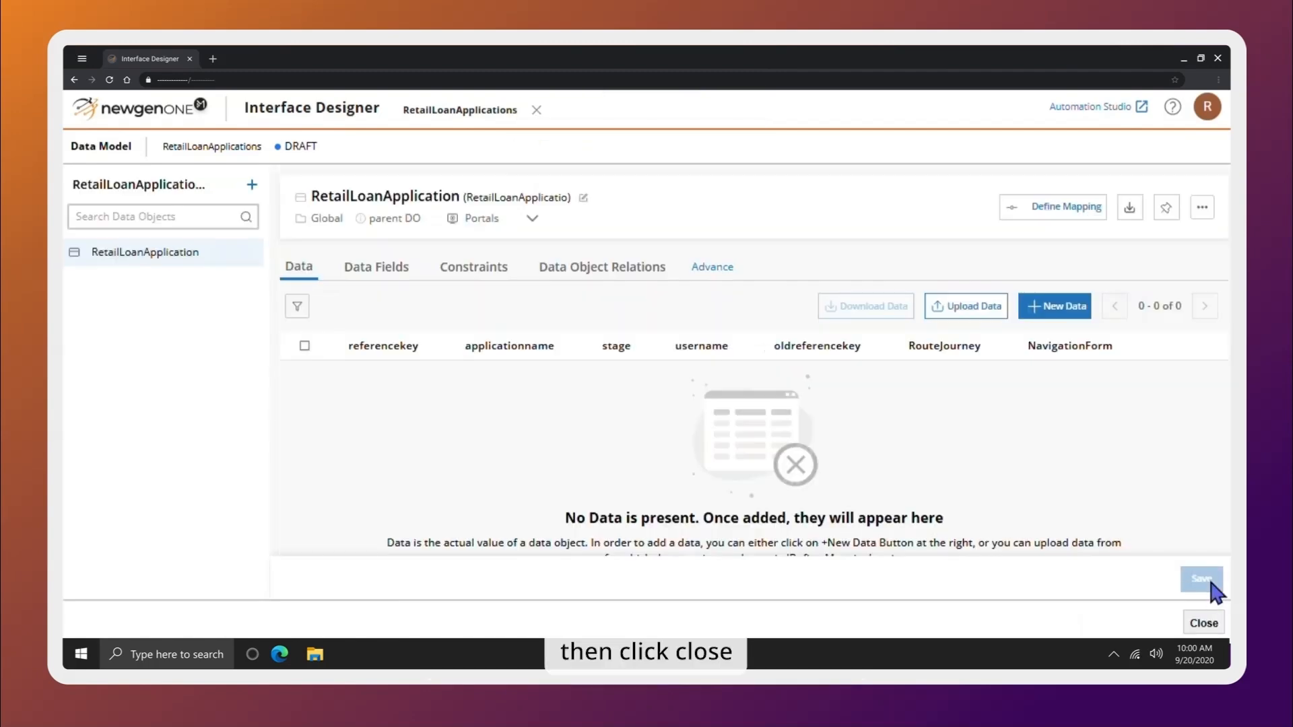
pyautogui.click(1204, 623)
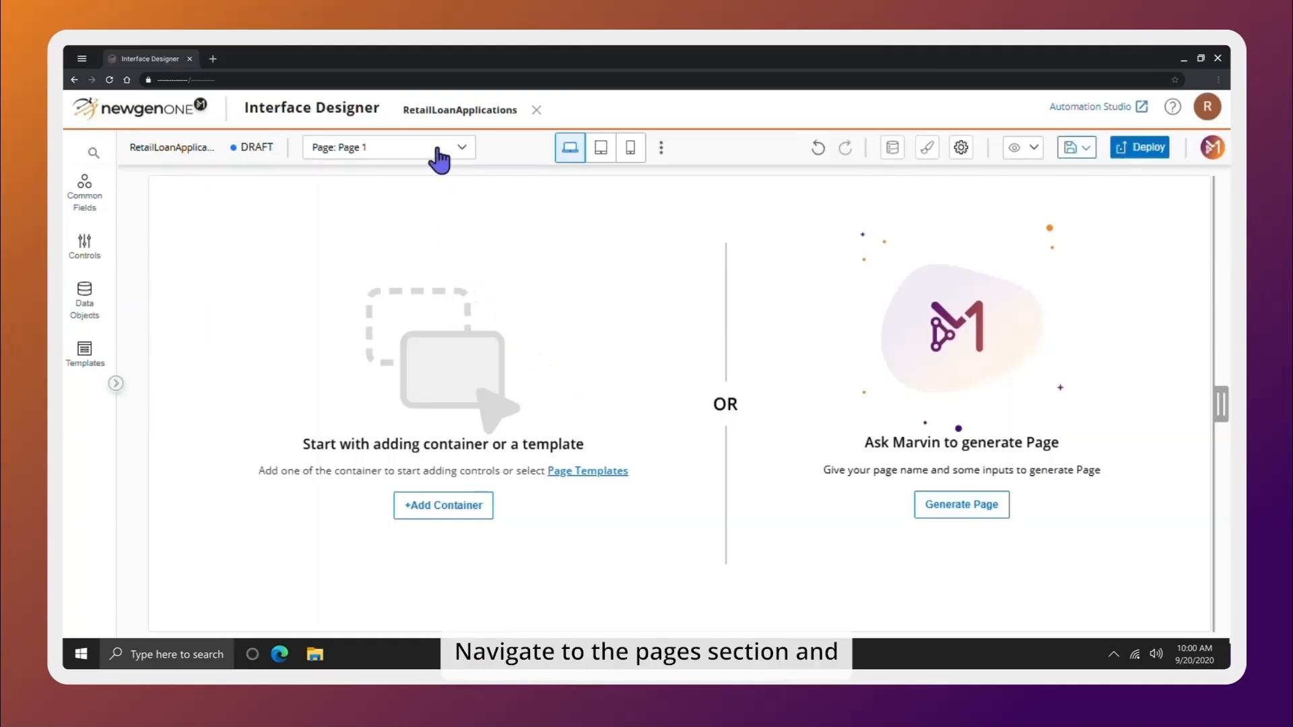
# Create a new page from blank titled Transaction Page and return to its empty canvas
pyautogui.click(437, 149)
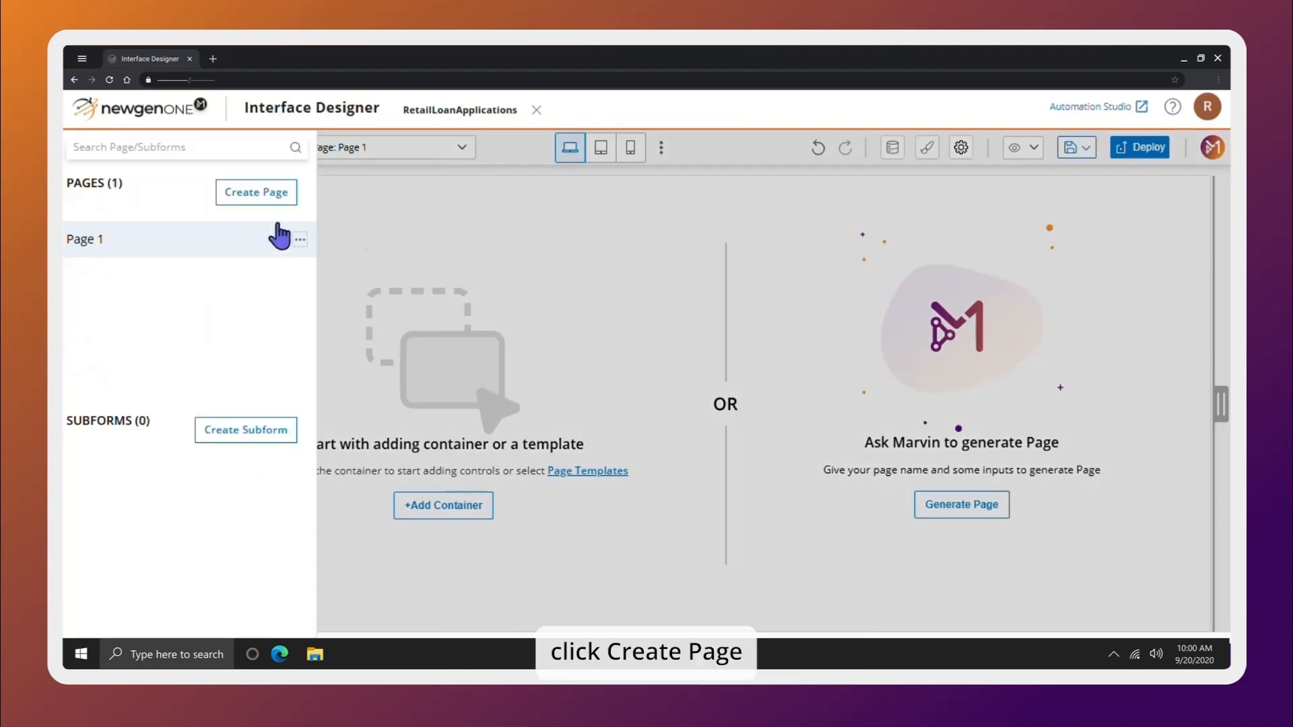
pyautogui.click(263, 195)
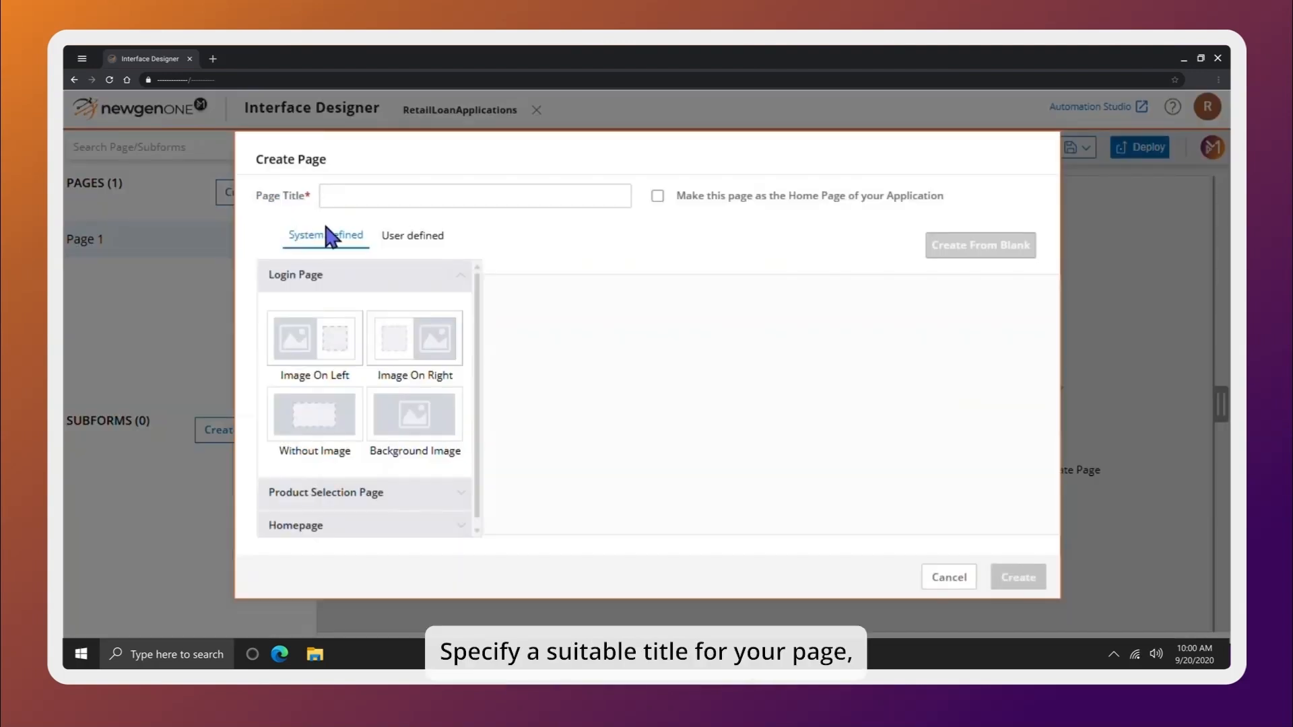
pyautogui.click(357, 205)
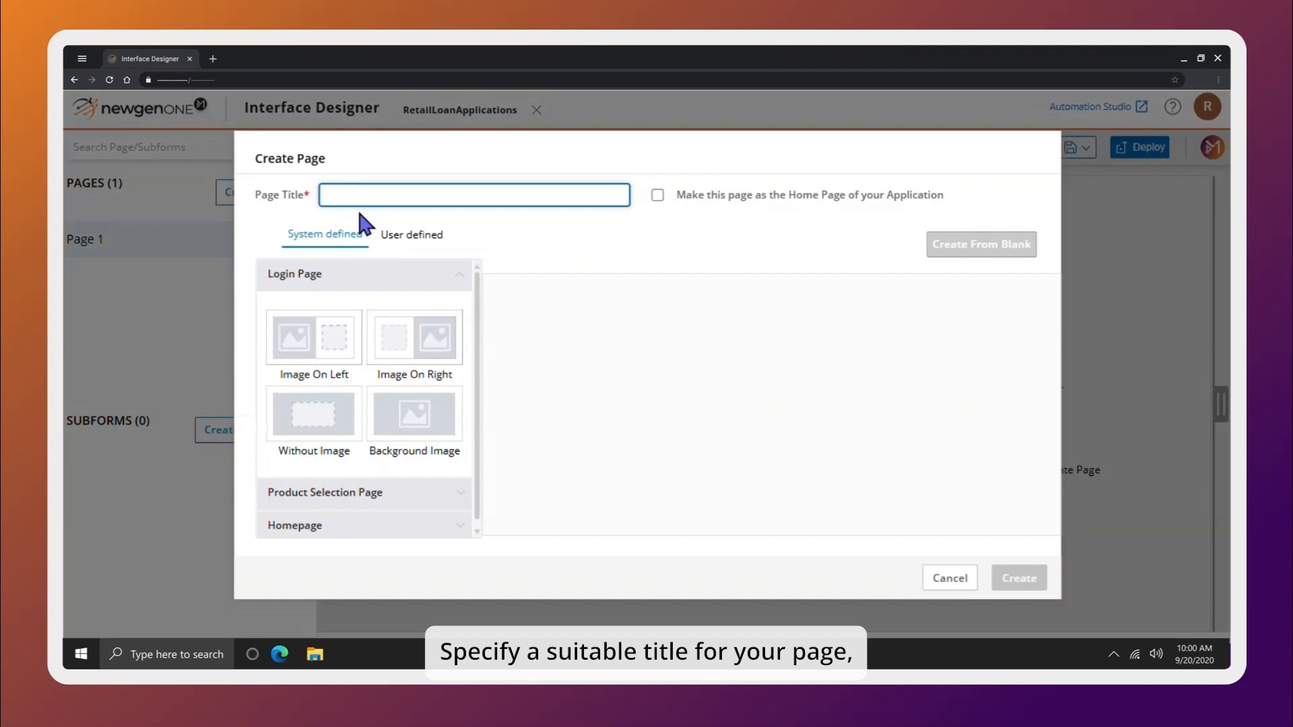
pyautogui.write('Transaction ')
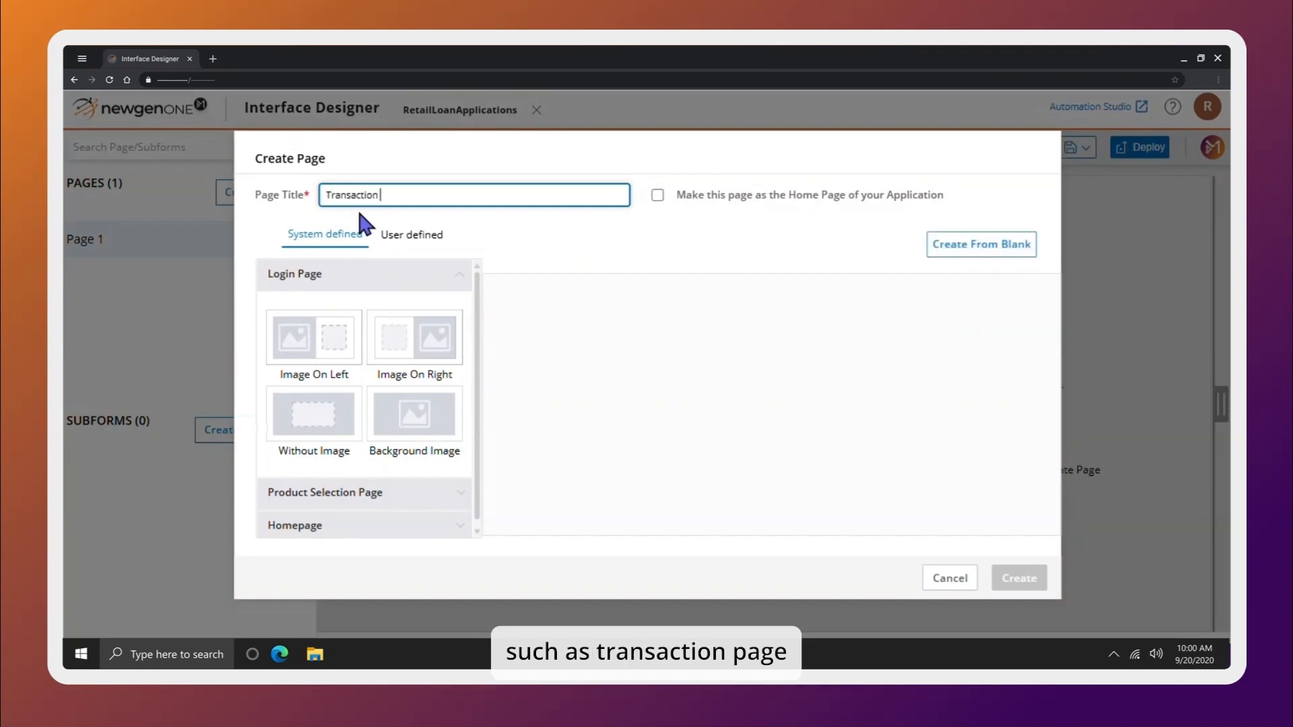
pyautogui.write('Page')
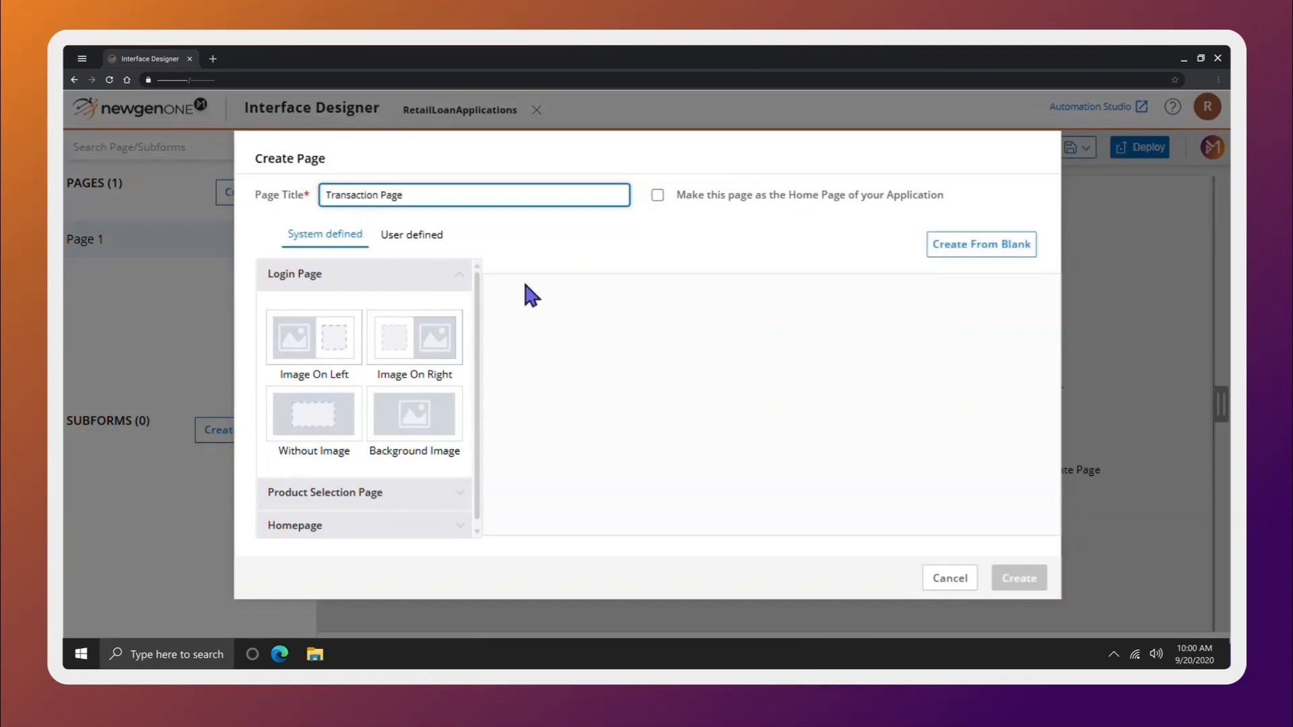
pyautogui.click(973, 254)
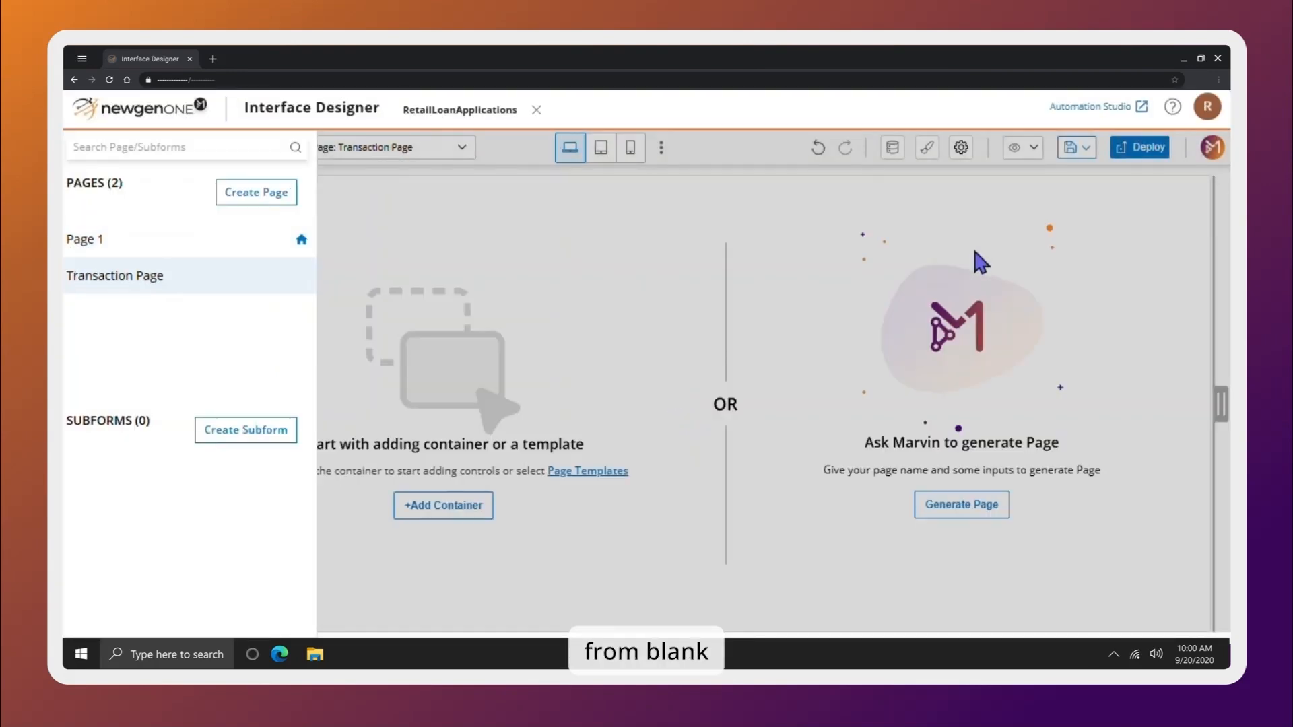
pyautogui.click(449, 246)
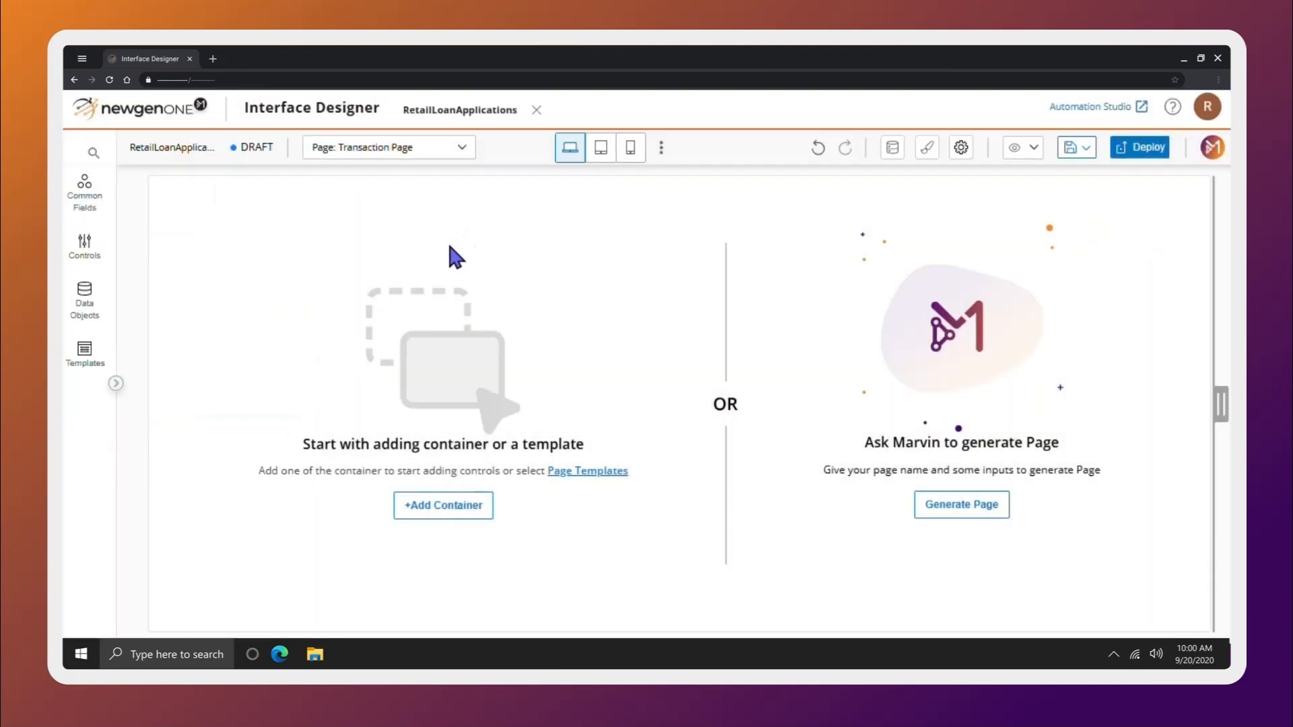
# Place a Section container on the empty Transaction Page
pyautogui.click(84, 248)
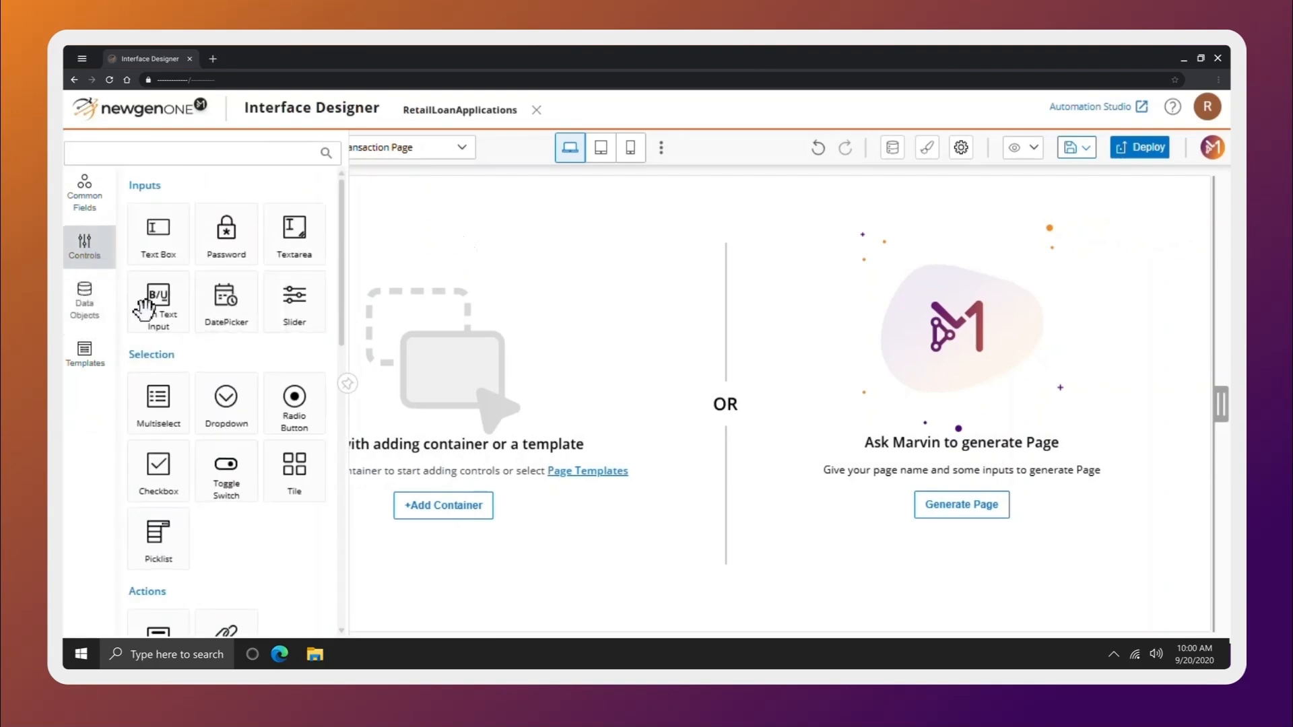
pyautogui.scroll(-5, 160, 309)
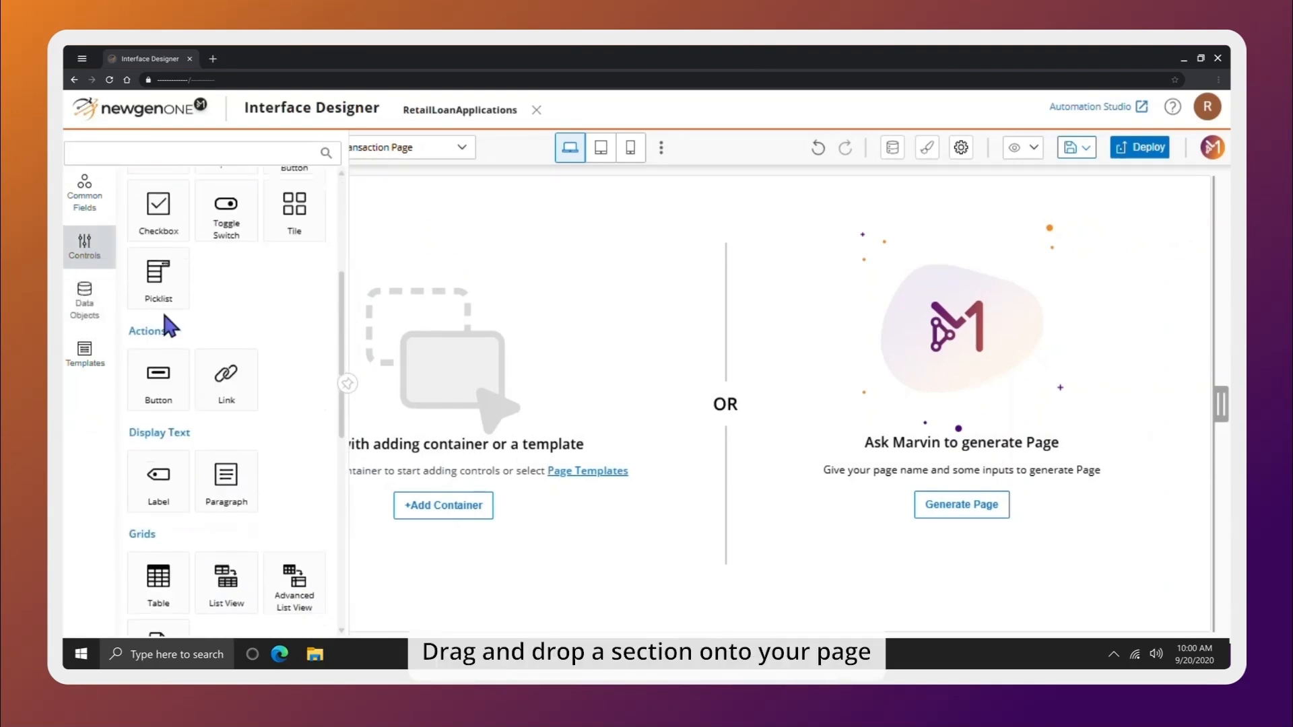
pyautogui.scroll(-6, 160, 309)
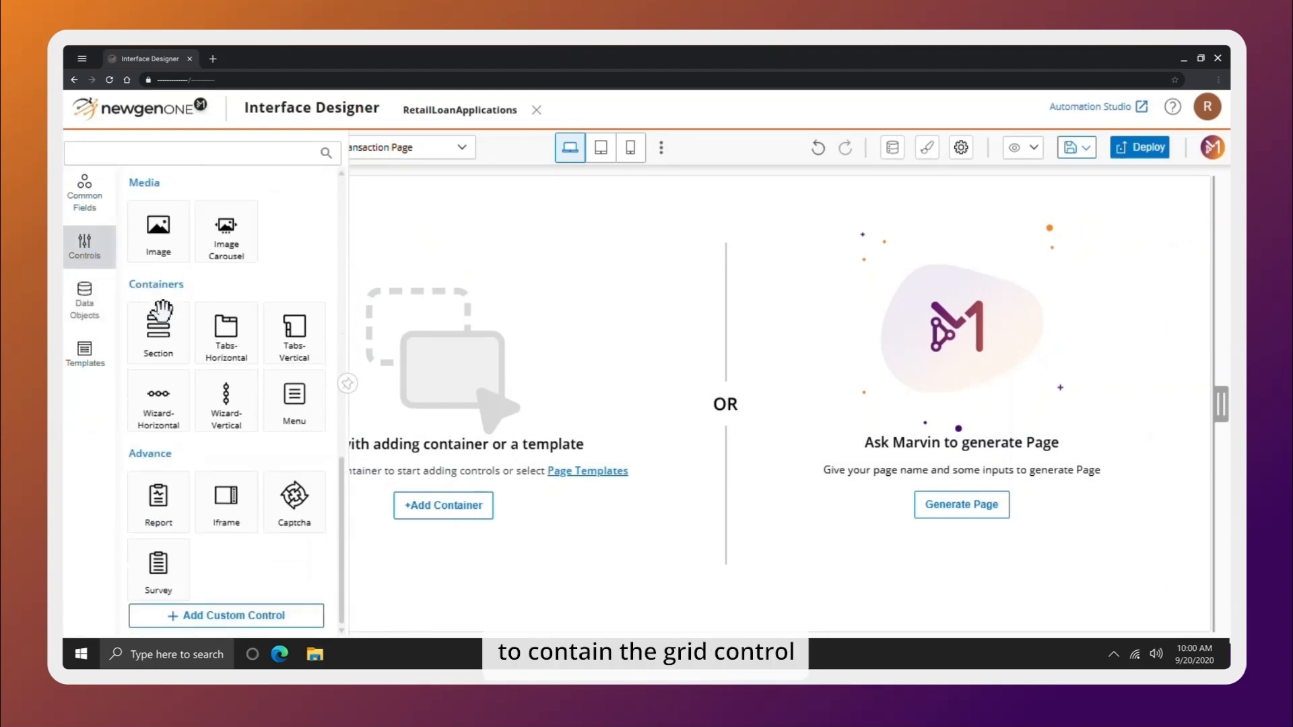
pyautogui.moveTo(158, 324); pyautogui.dragTo(494, 357)
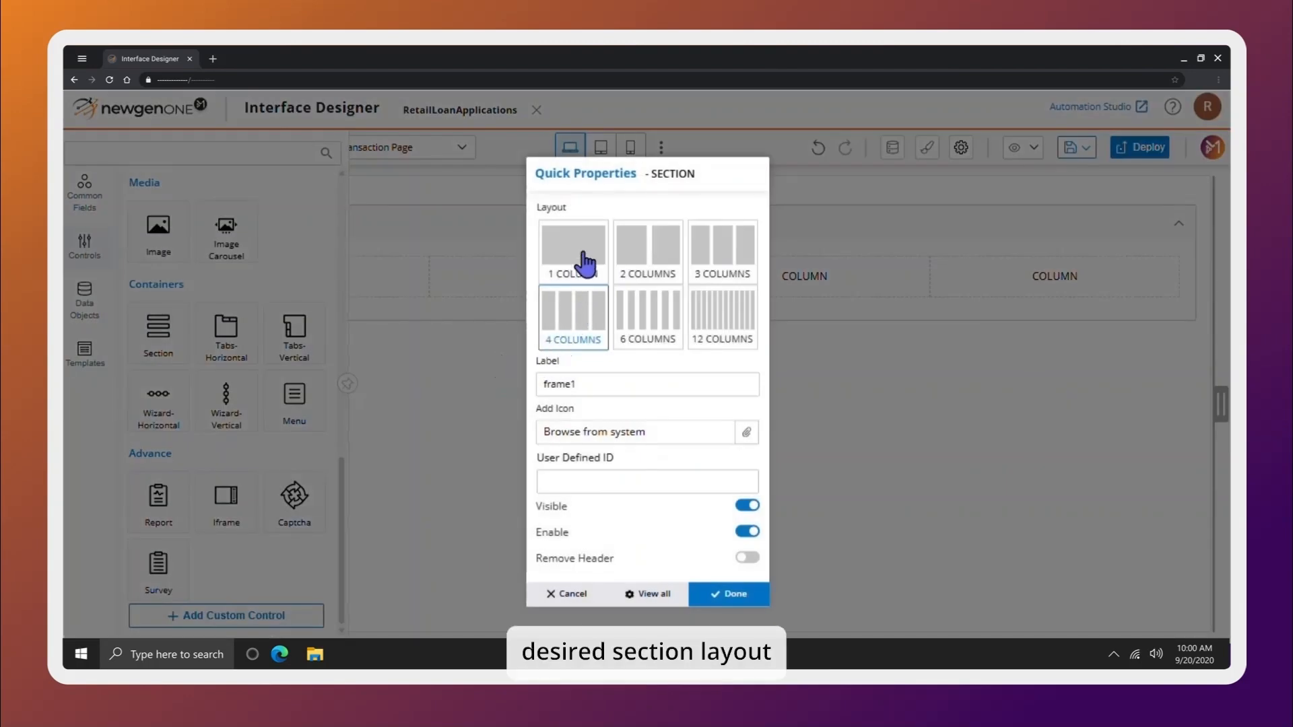
# Give the new section a 3-column layout and the label Transaction Table
pyautogui.click(713, 269)
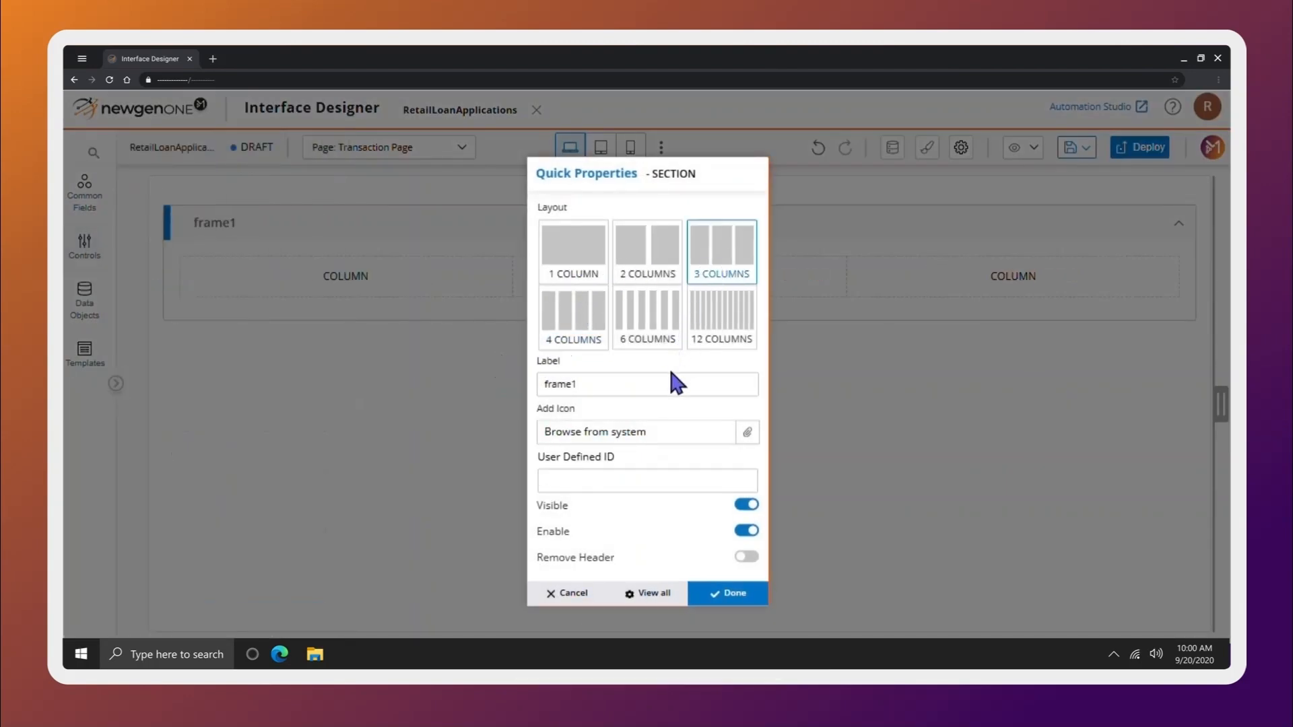
pyautogui.click(663, 385)
pyautogui.moveTo(662, 386); pyautogui.dragTo(528, 395)
pyautogui.write('T')
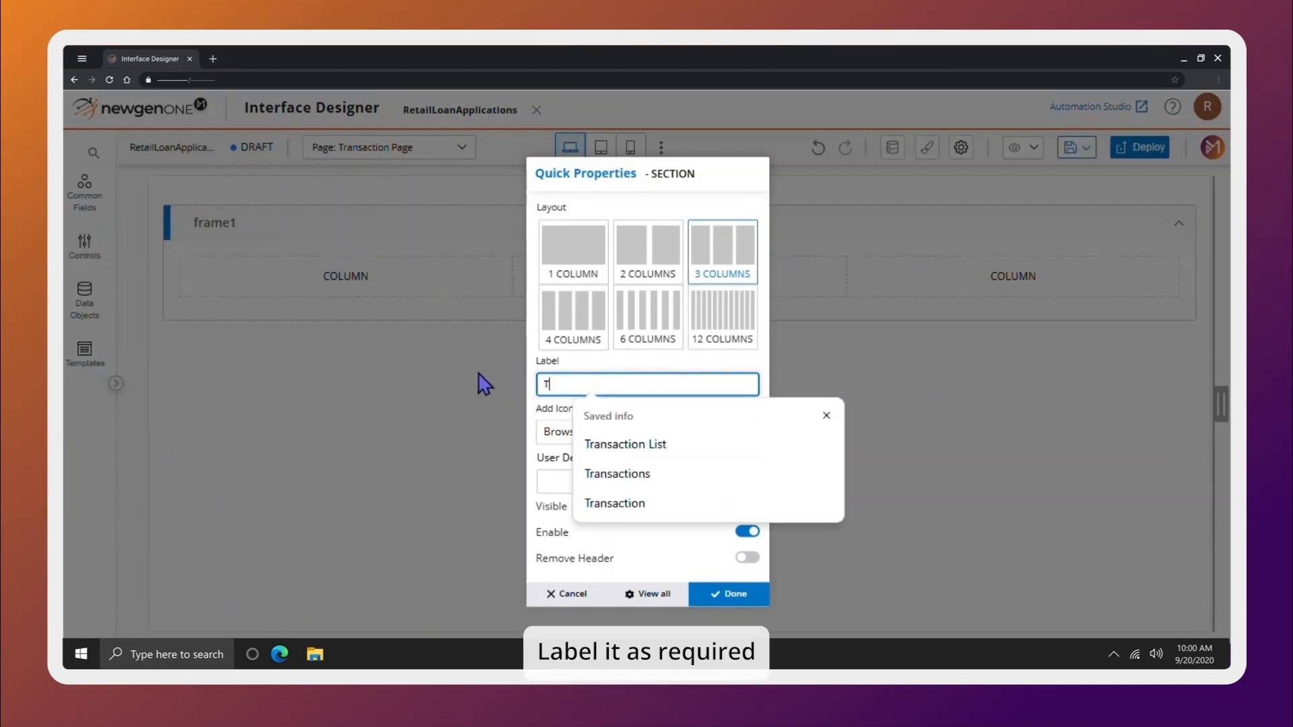
pyautogui.write('ransaction Table')
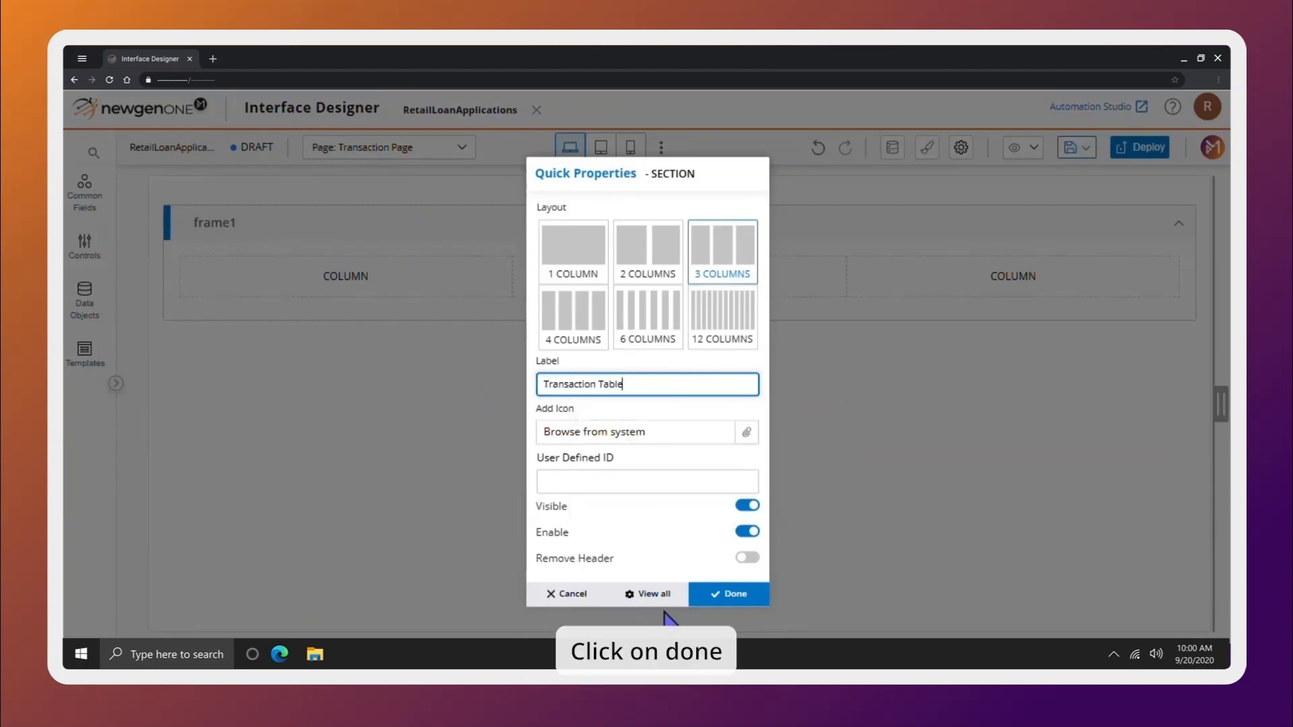
pyautogui.click(728, 595)
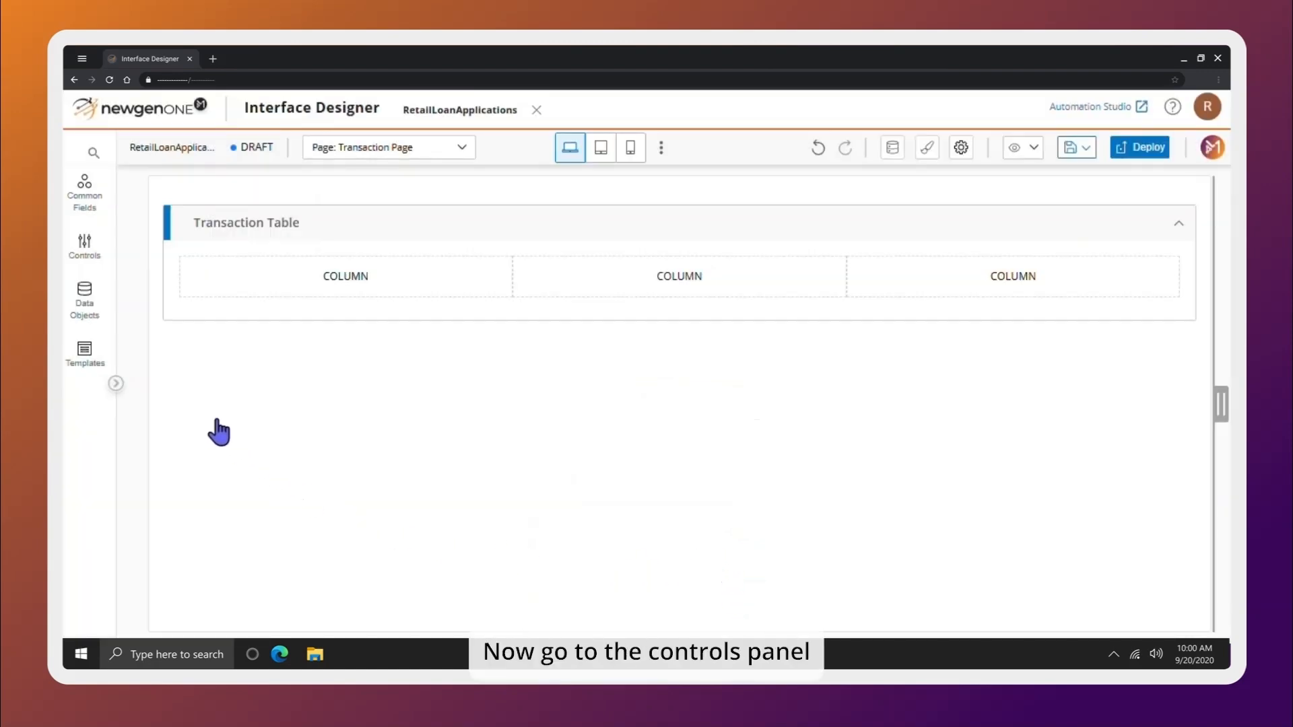
# Add a Table grid control to the first column of the Transaction Table section, keeping its default quick properties
pyautogui.click(87, 265)
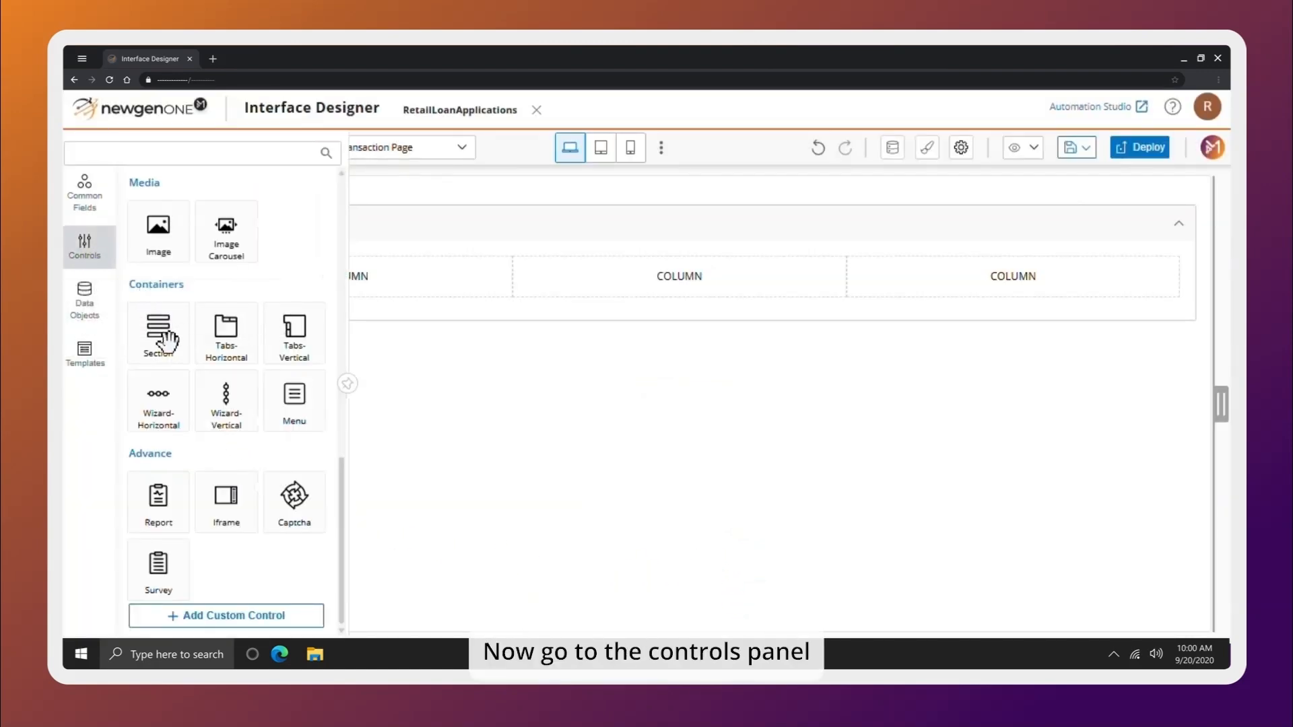
pyautogui.moveTo(159, 337); pyautogui.dragTo(167, 372)
pyautogui.scroll(6, 212, 498)
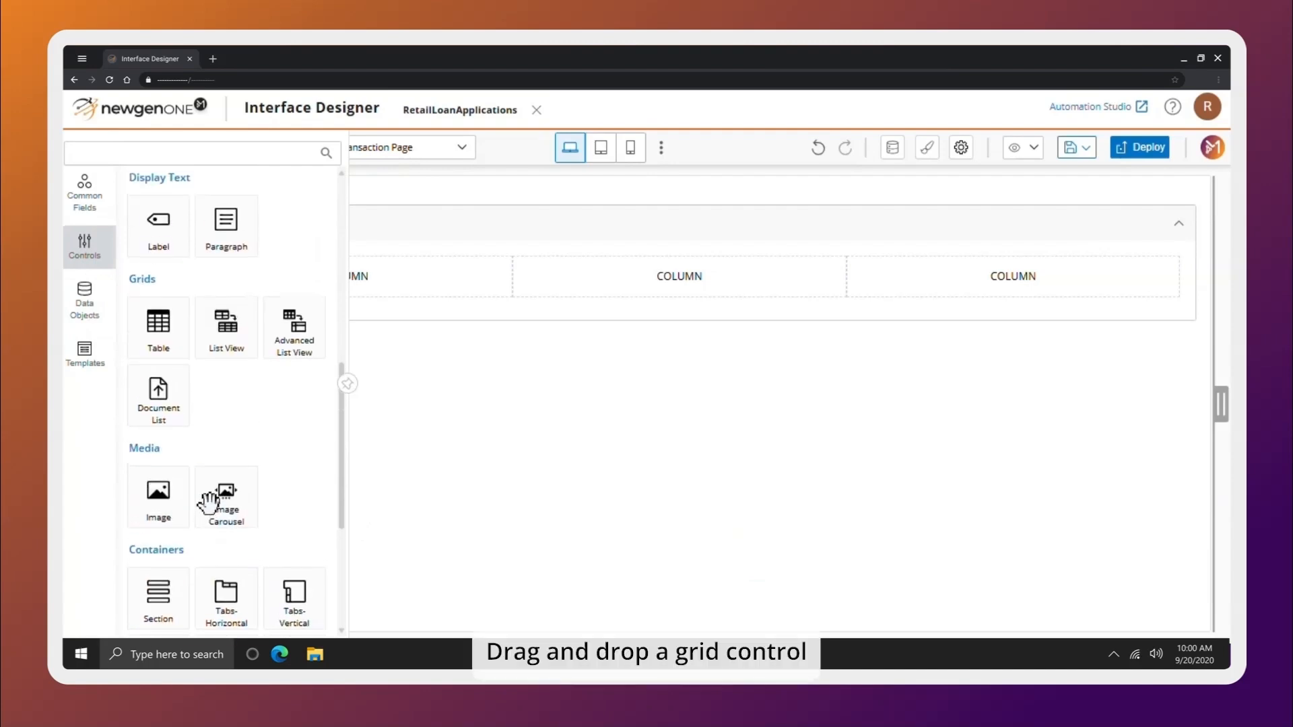
pyautogui.moveTo(161, 496); pyautogui.dragTo(461, 294)
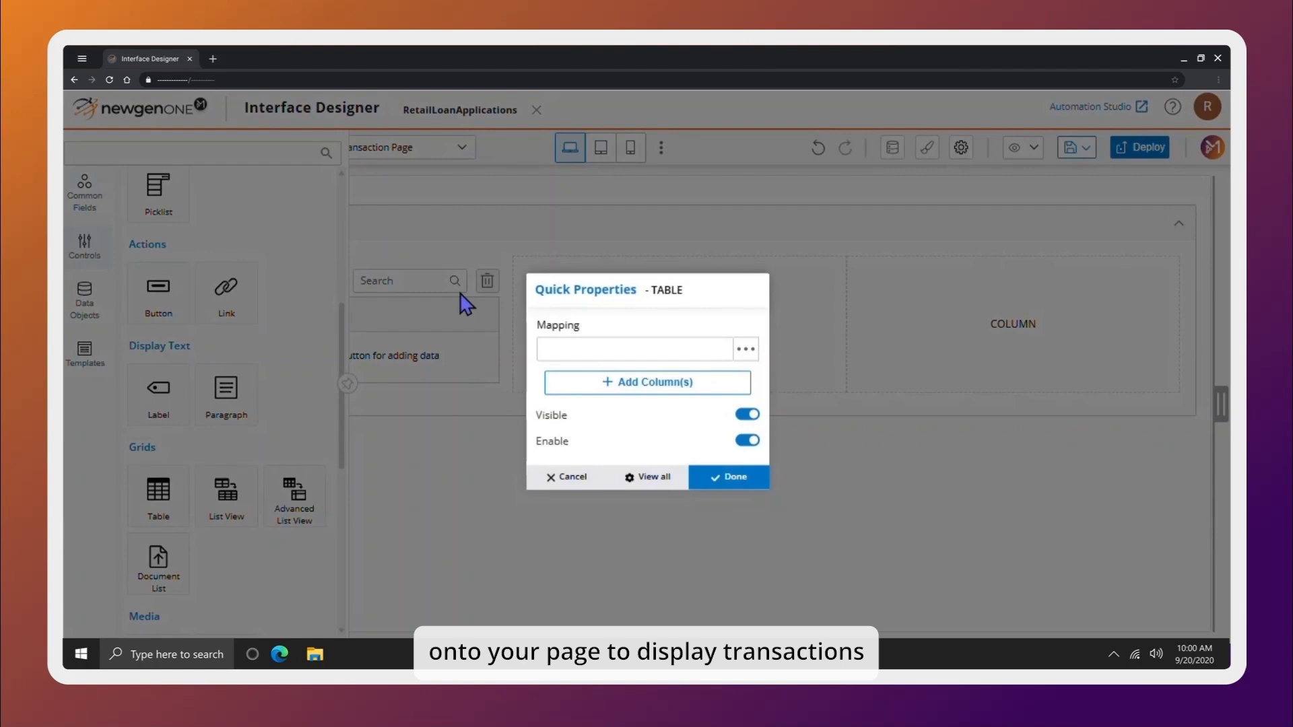
pyautogui.click(734, 479)
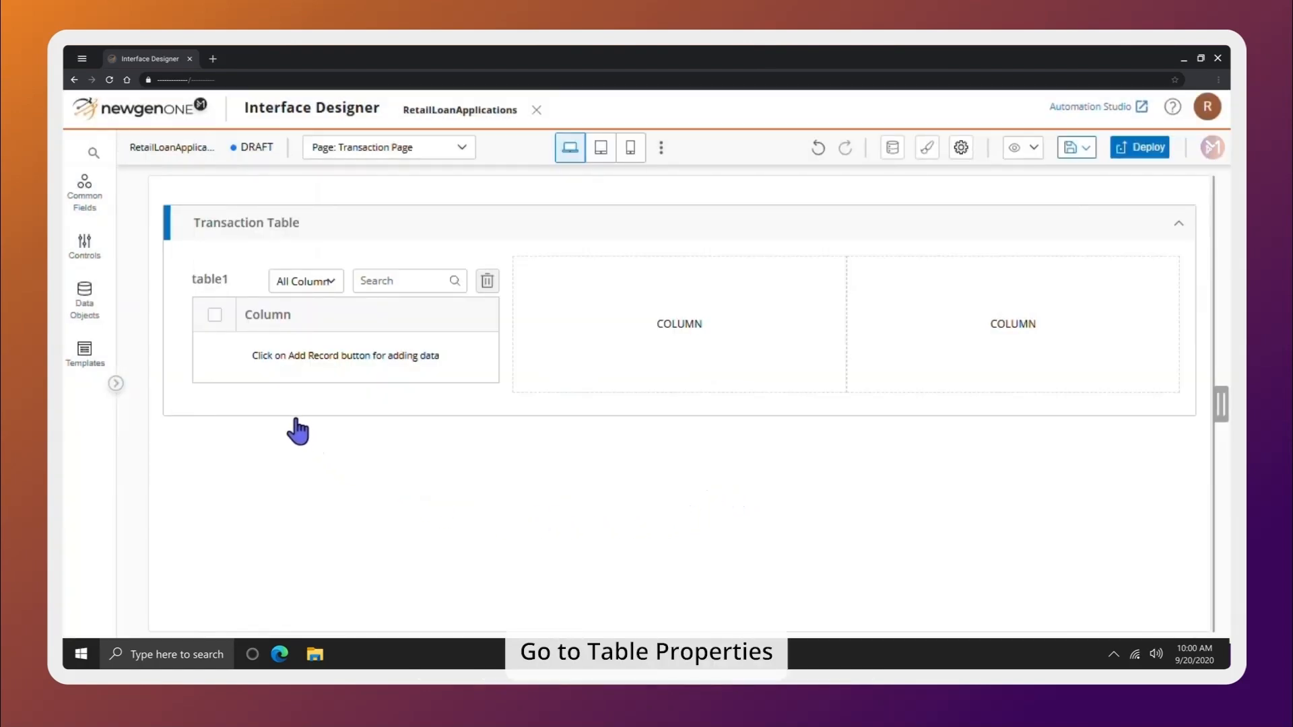
# Set the label of the new table to Transactions in its properties
pyautogui.click(233, 280)
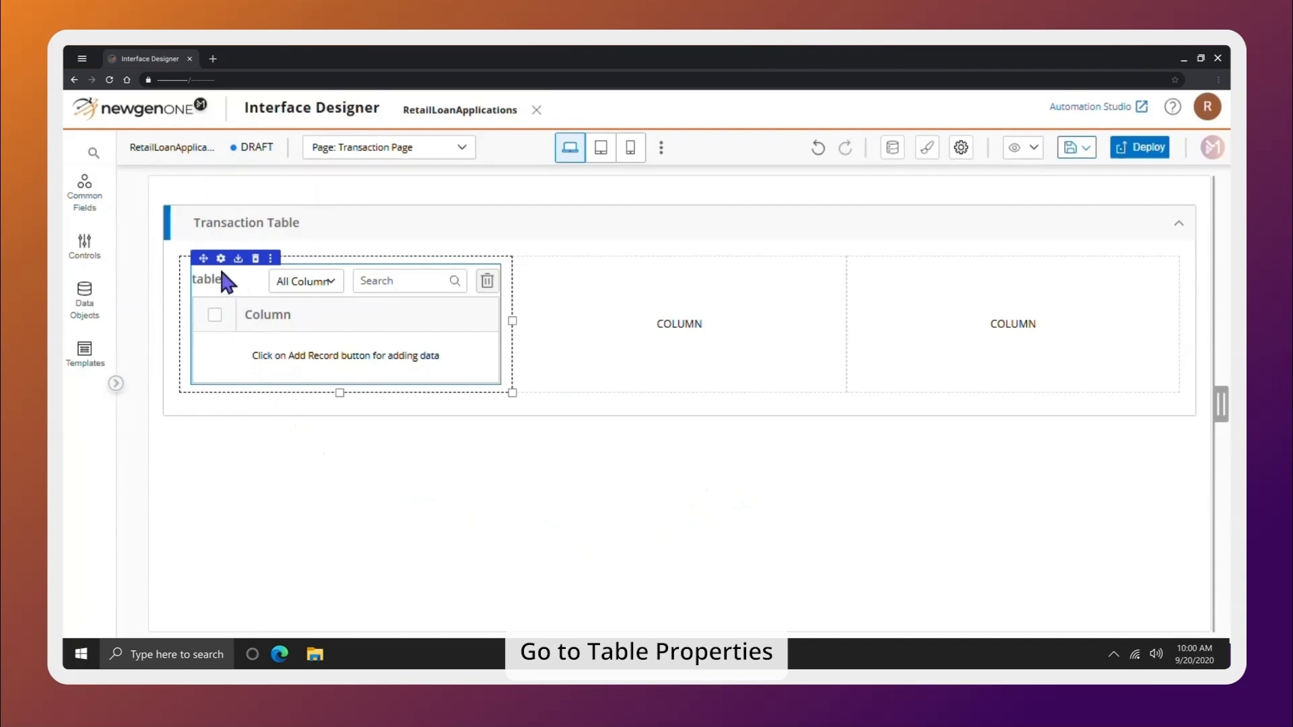
pyautogui.click(221, 259)
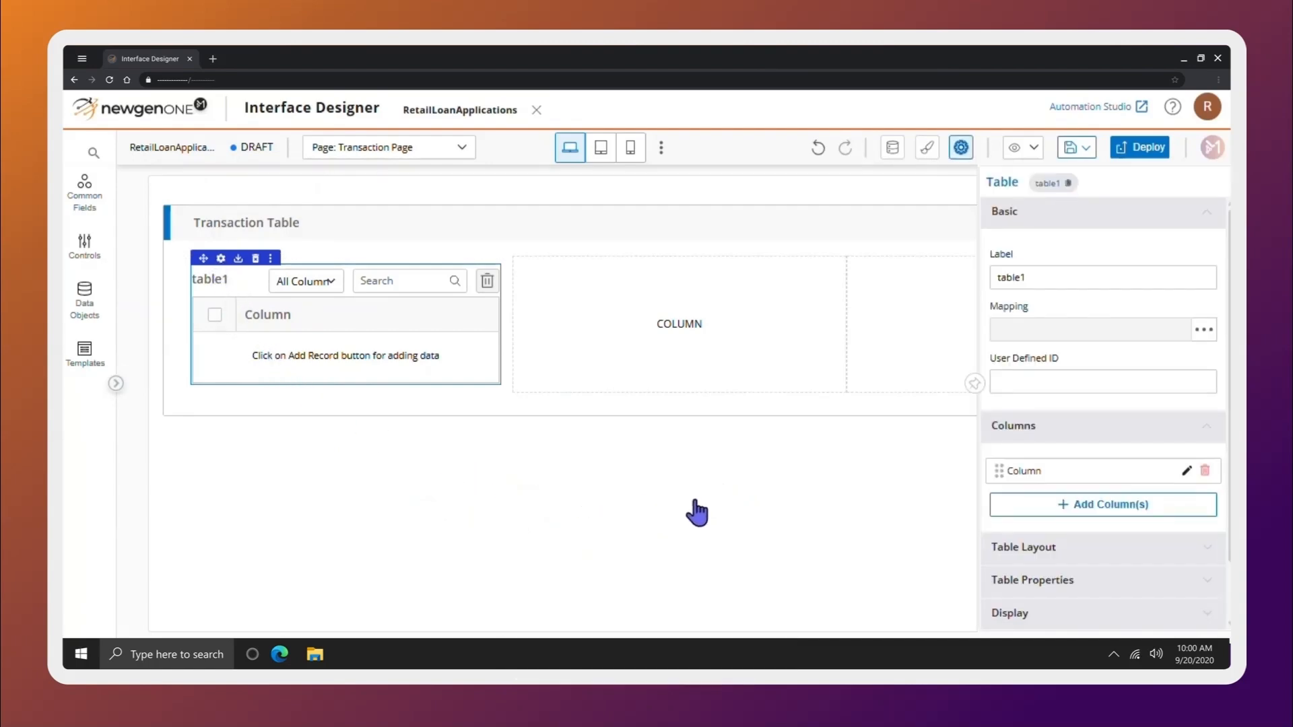
pyautogui.doubleClick(1036, 278)
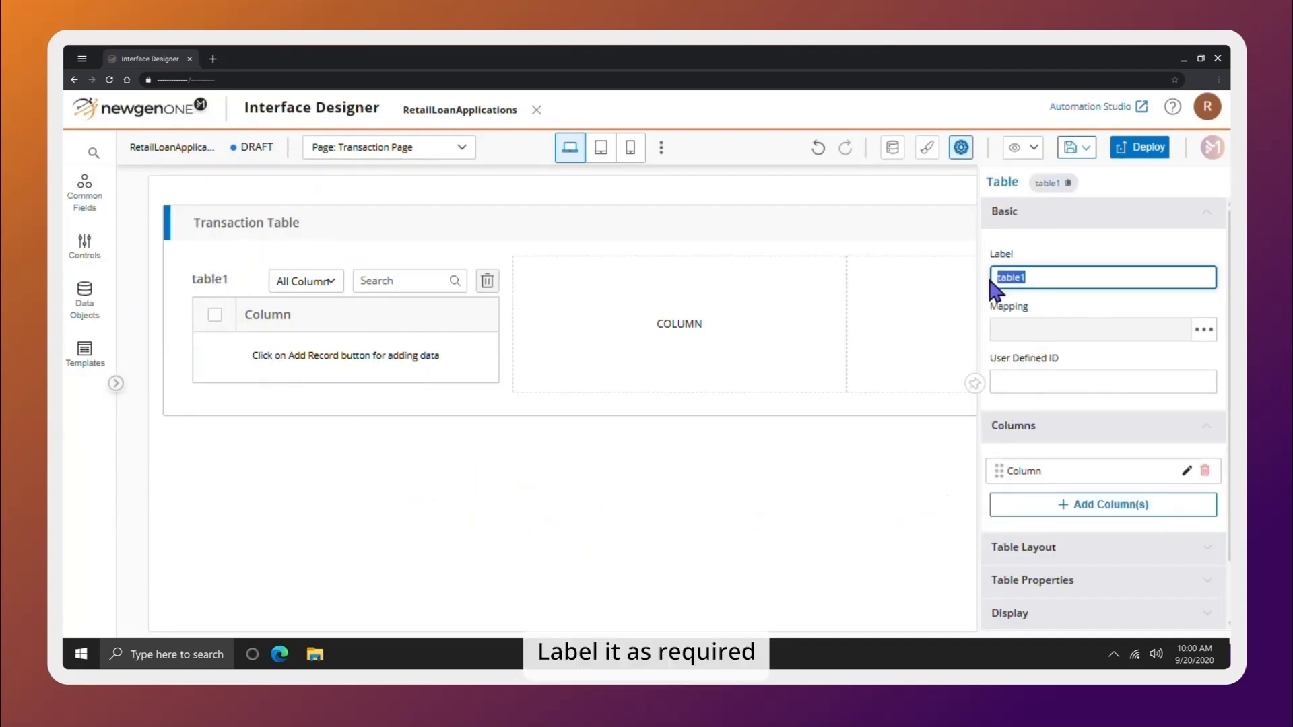
pyautogui.write('Transaction')
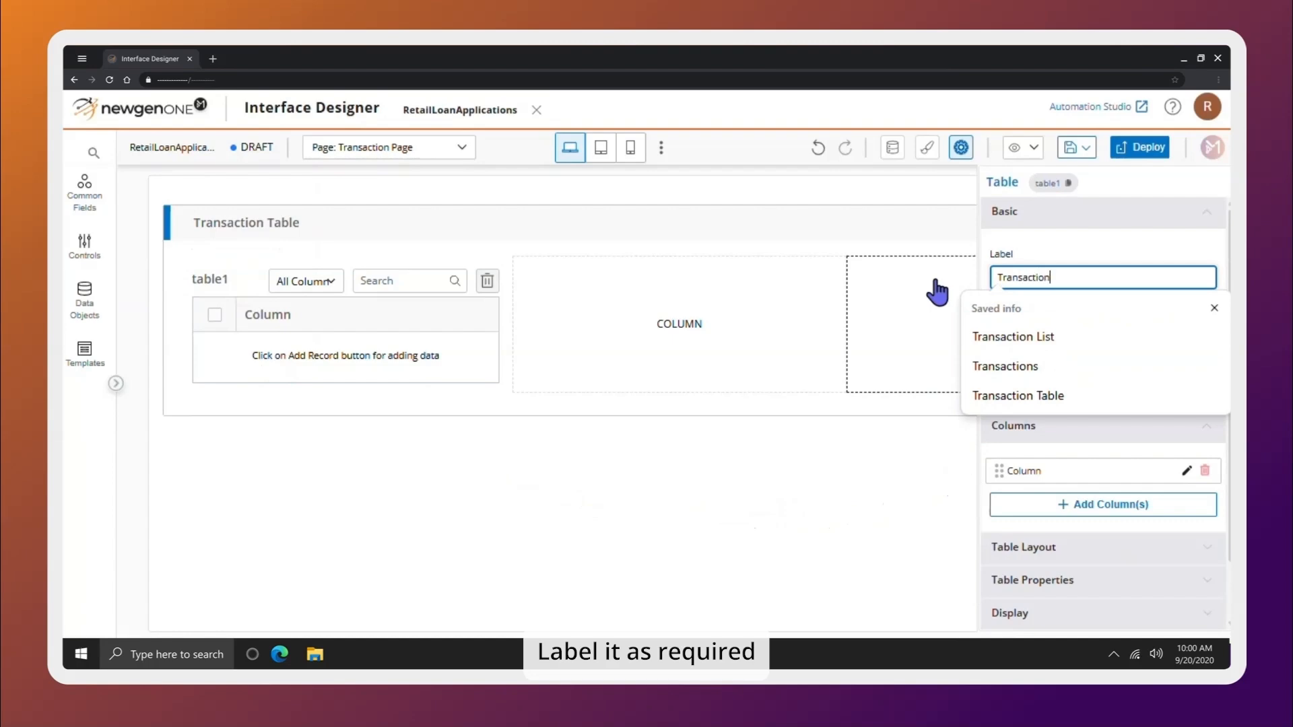
pyautogui.write('s')
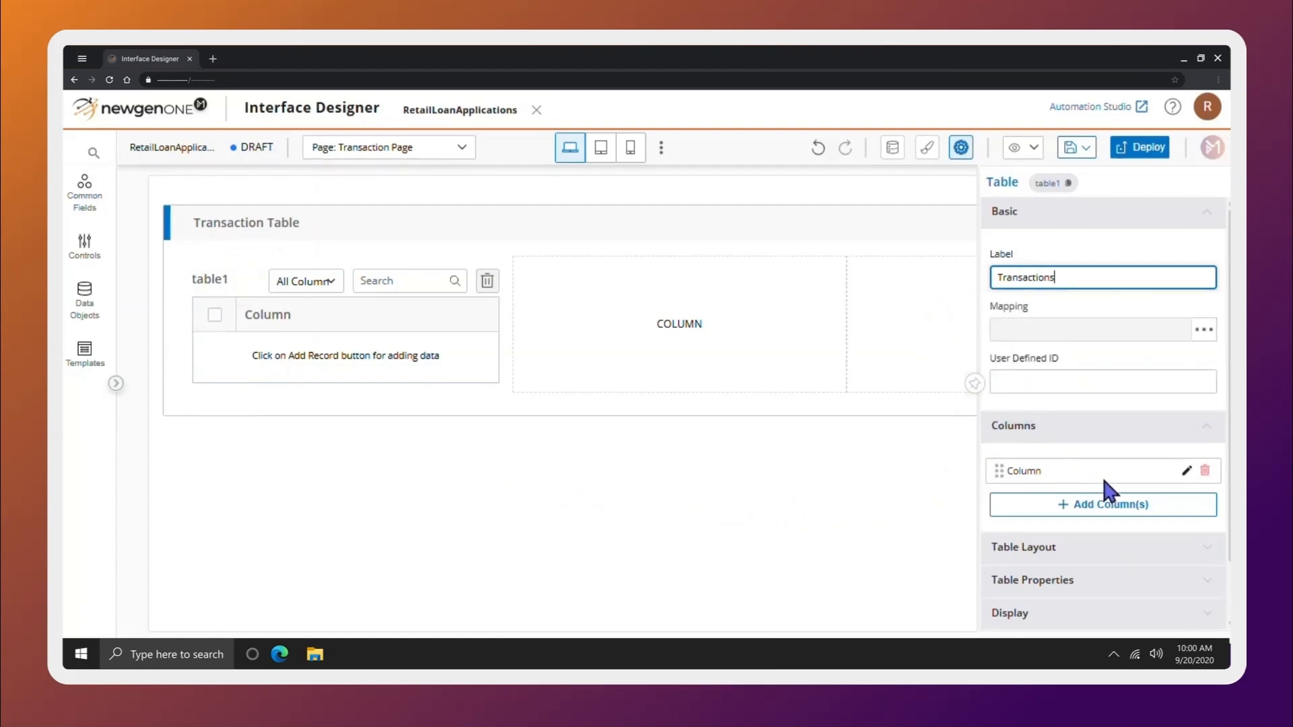
# Rename the default column of the Transactions table to Username, keeping it as a Textbox column
pyautogui.click(1186, 471)
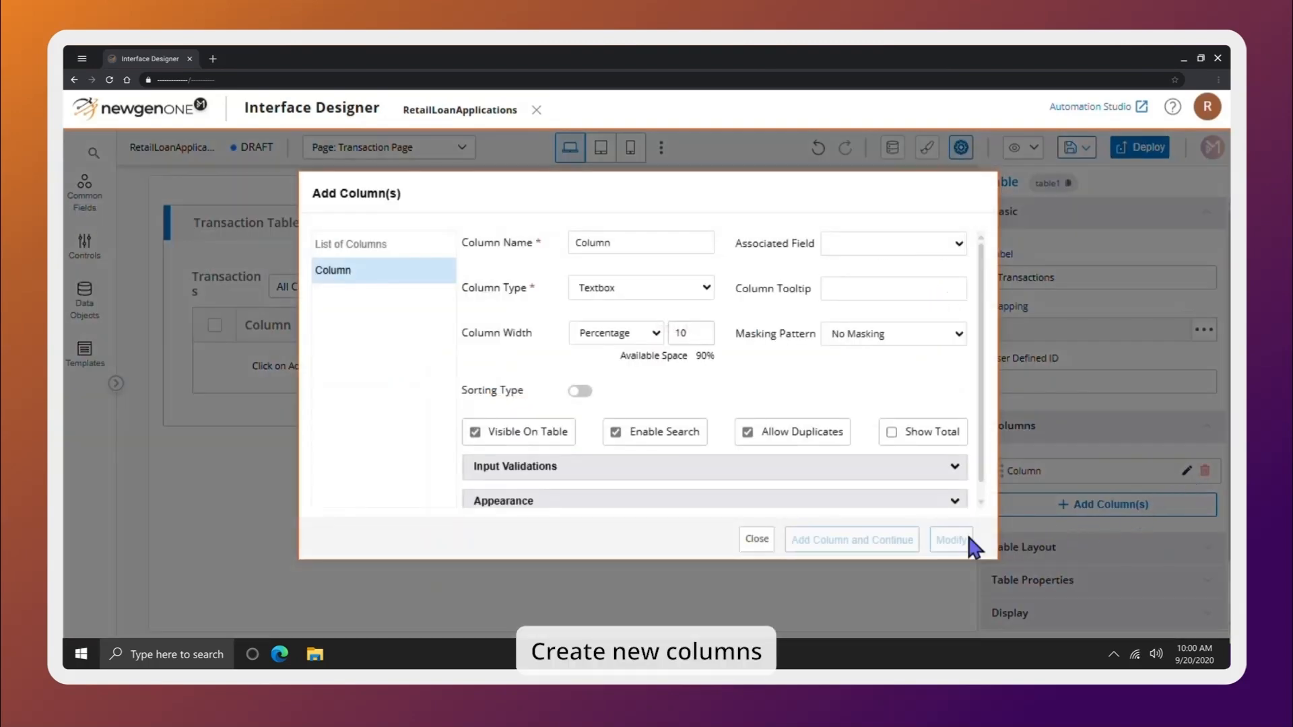
pyautogui.moveTo(610, 243); pyautogui.dragTo(588, 243)
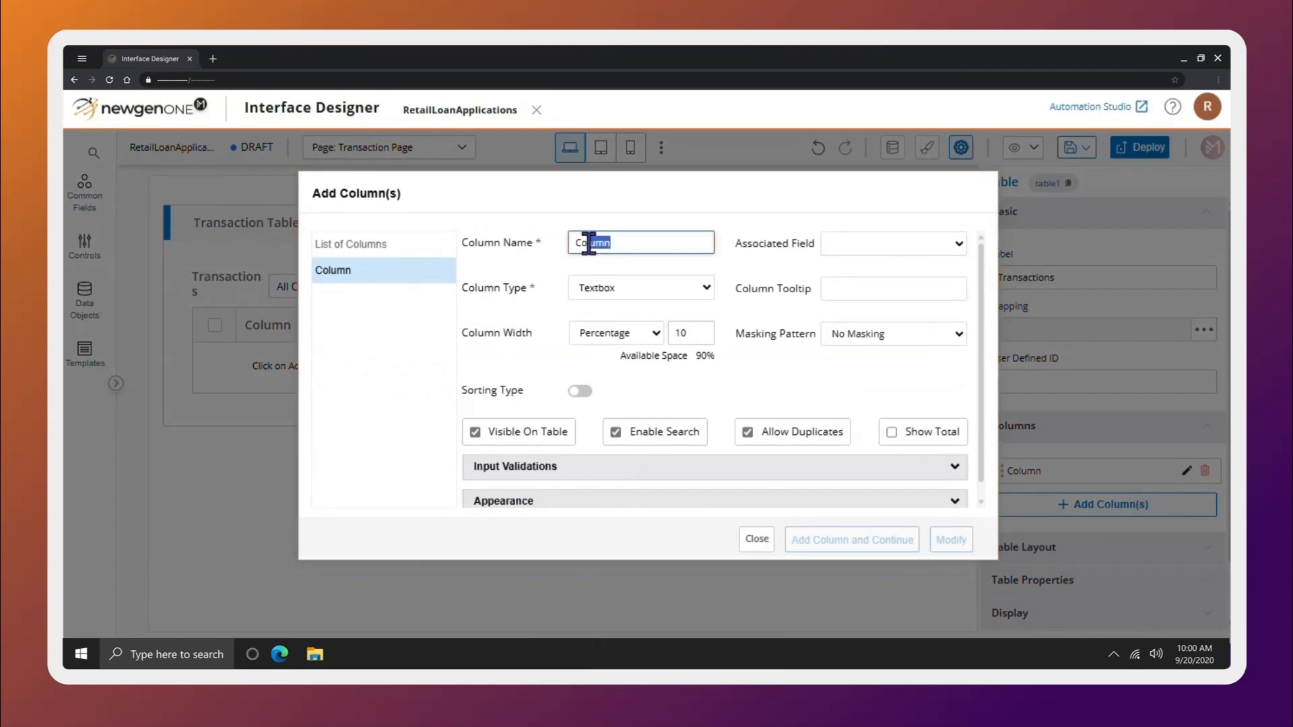
pyautogui.write('Username')
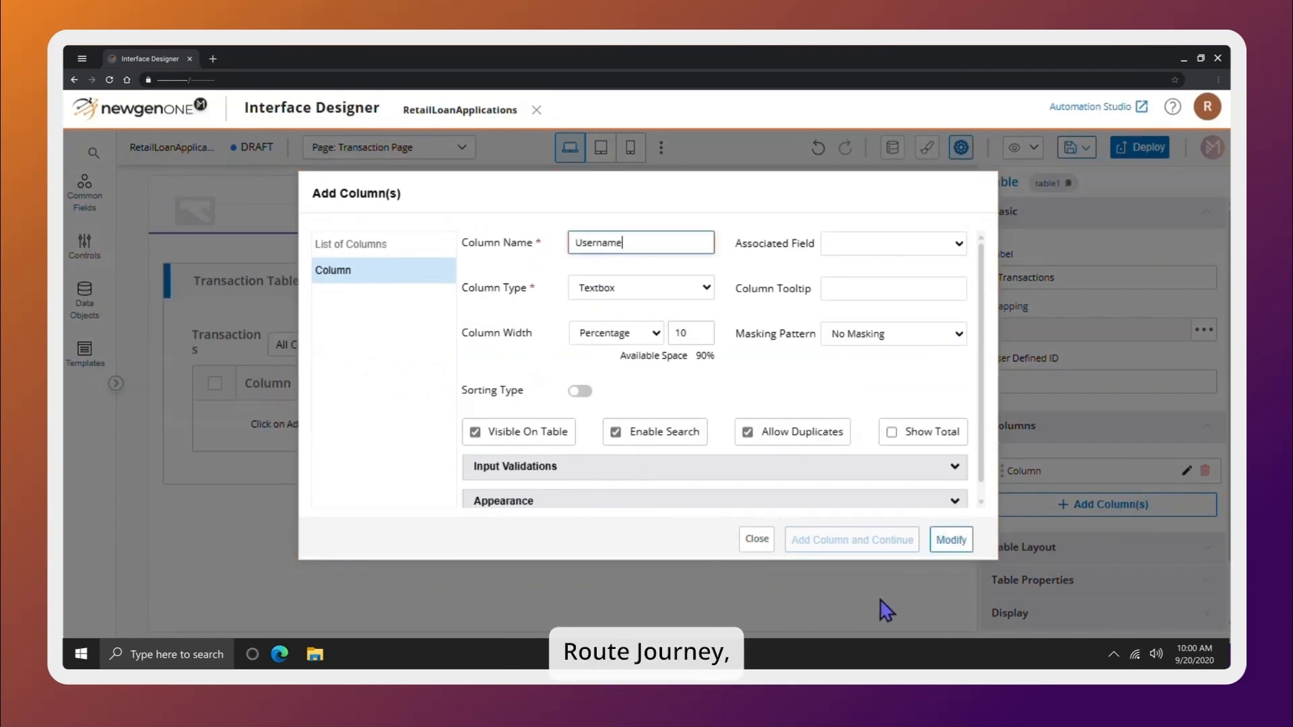
pyautogui.click(950, 539)
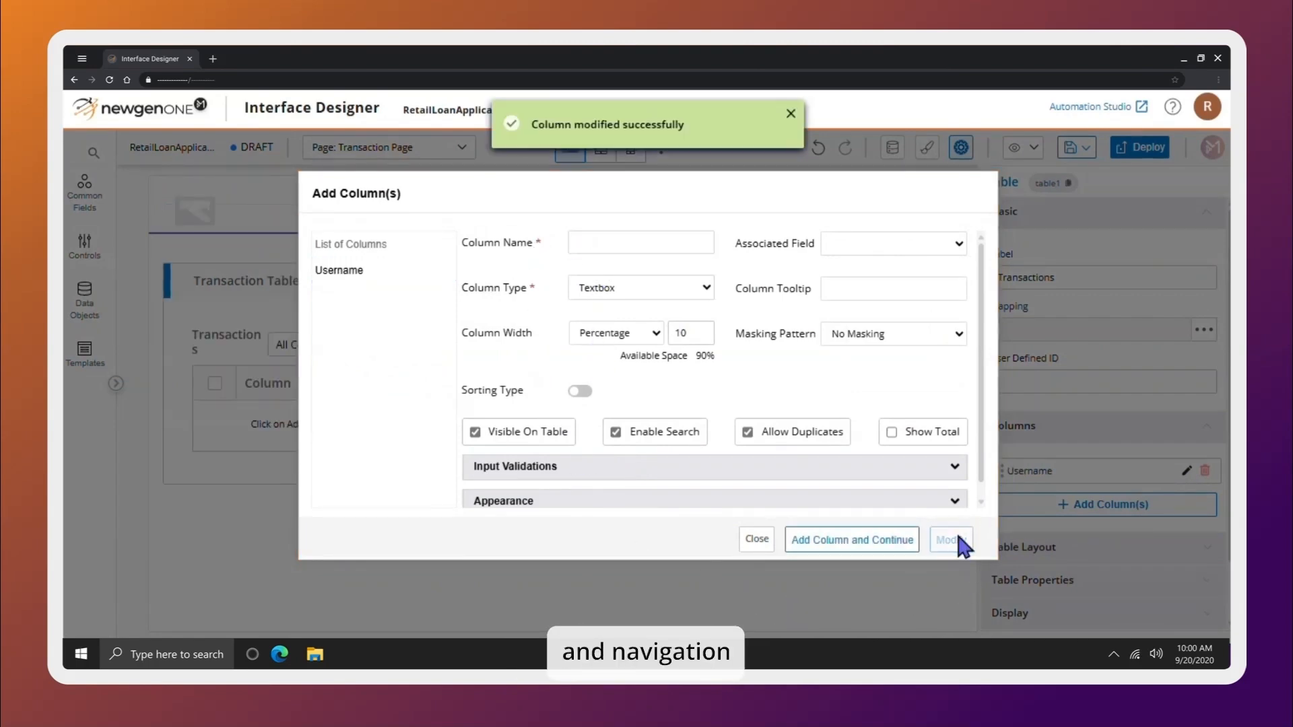
# Add two Textbox columns named Stage and Reference Key to the Transactions table
pyautogui.click(572, 247)
pyautogui.write('Stage')
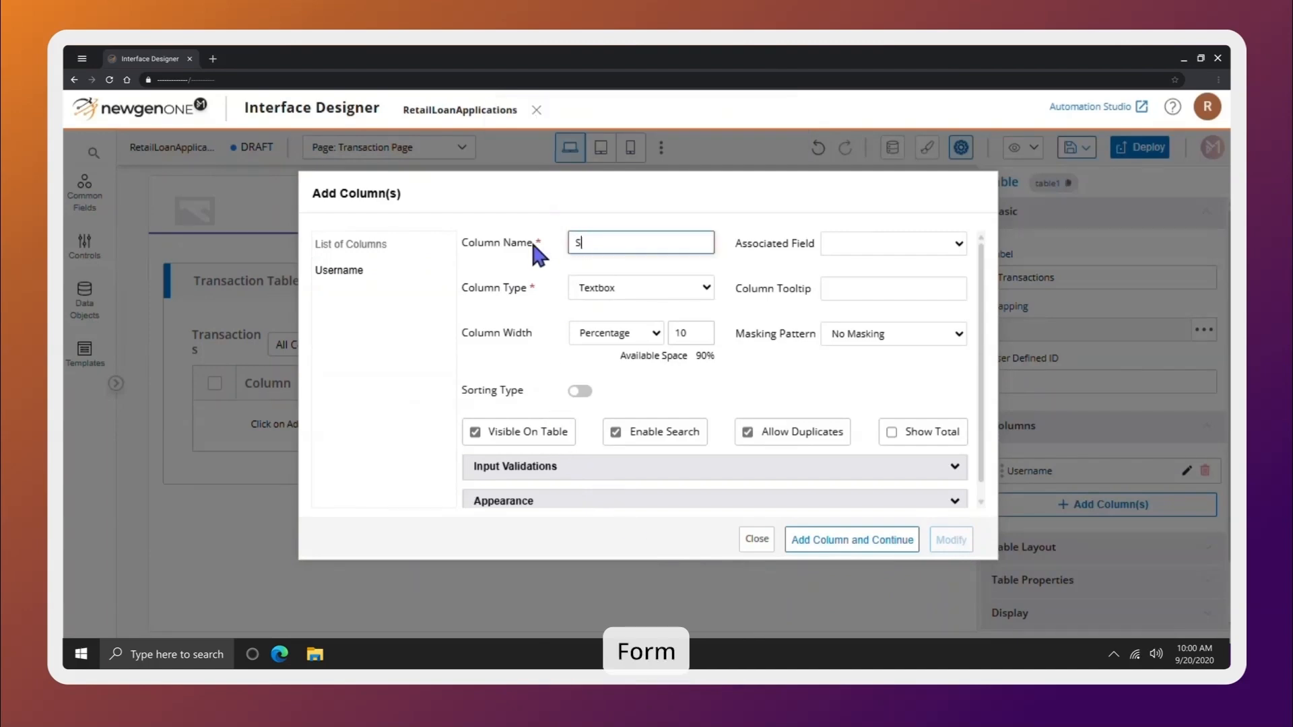
pyautogui.click(867, 542)
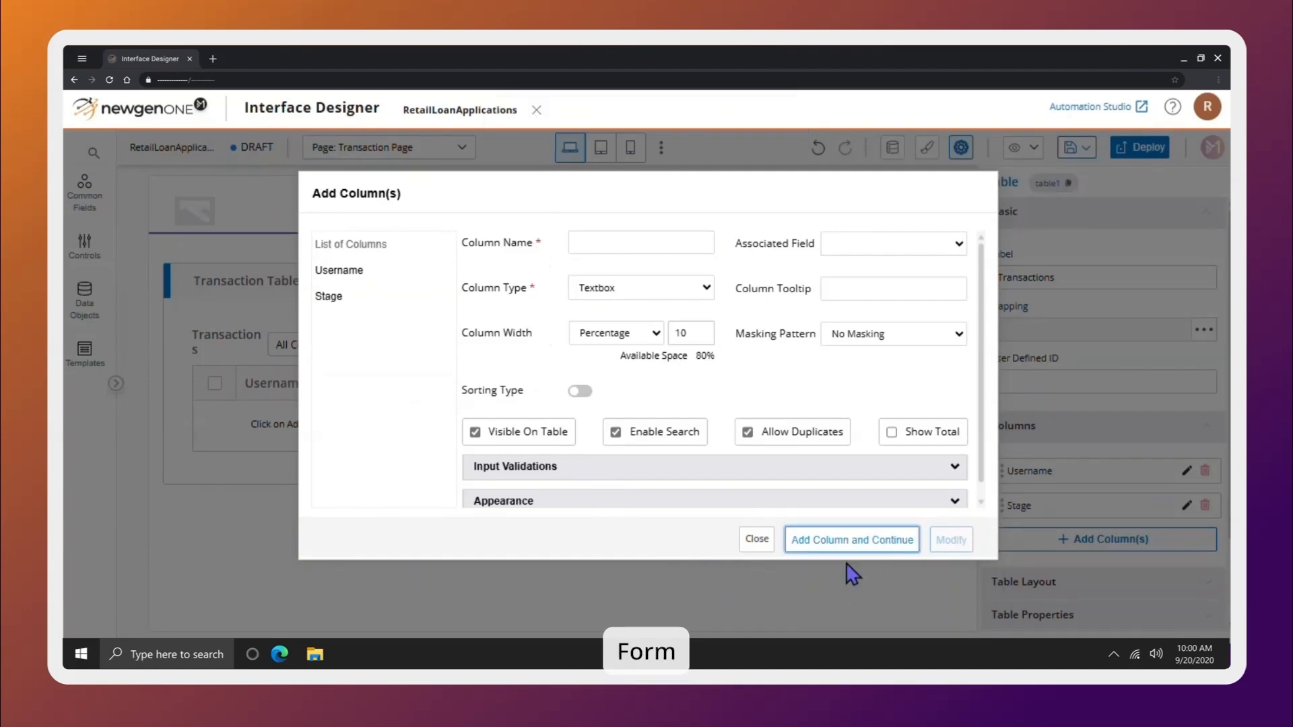
pyautogui.click(591, 239)
pyautogui.write('Re')
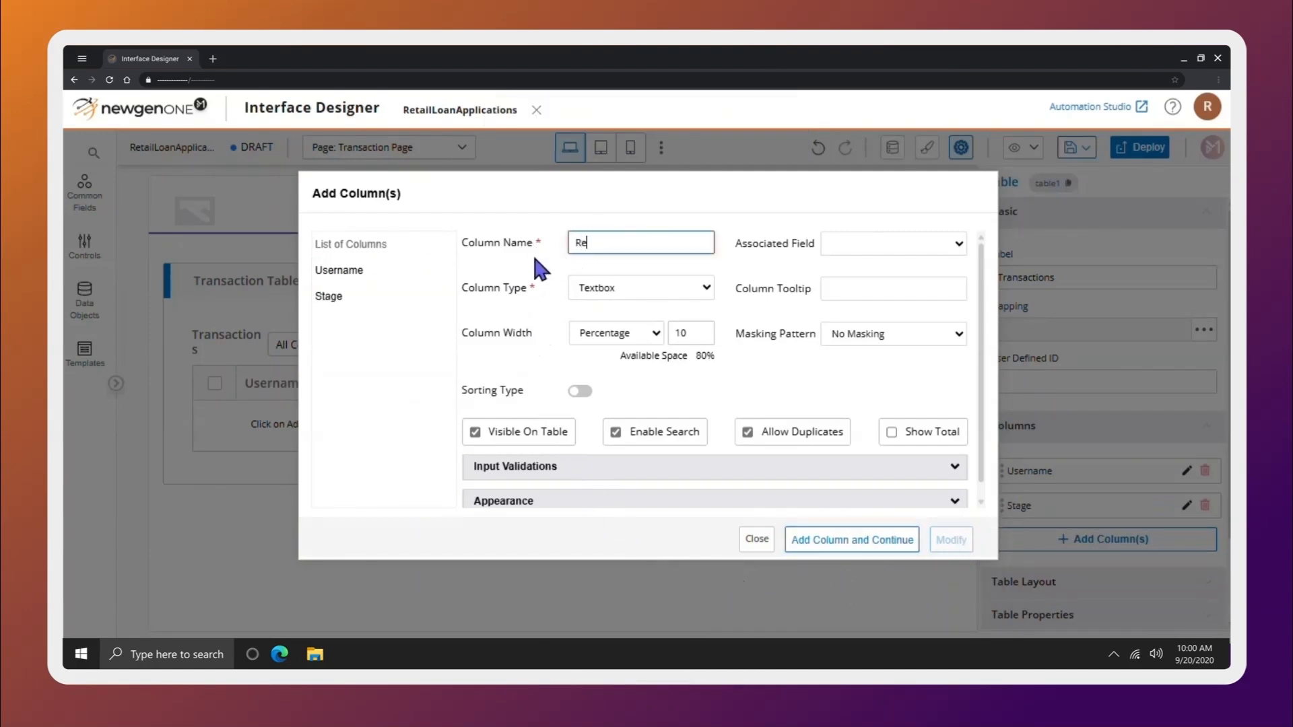
pyautogui.write('ference Key')
pyautogui.click(866, 540)
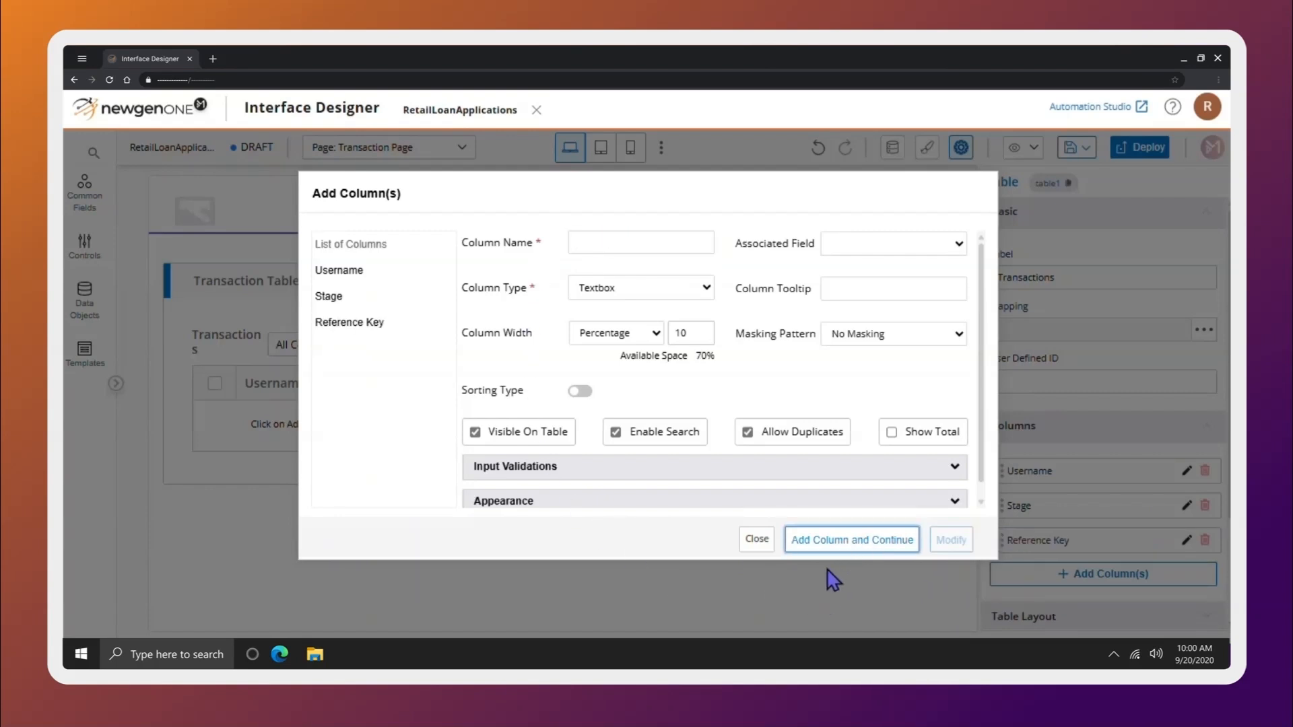
# Add the RouteJourney and NavigationForm Textbox columns to the Transactions table and finish the column setup
pyautogui.click(570, 249)
pyautogui.write('RouteJourney')
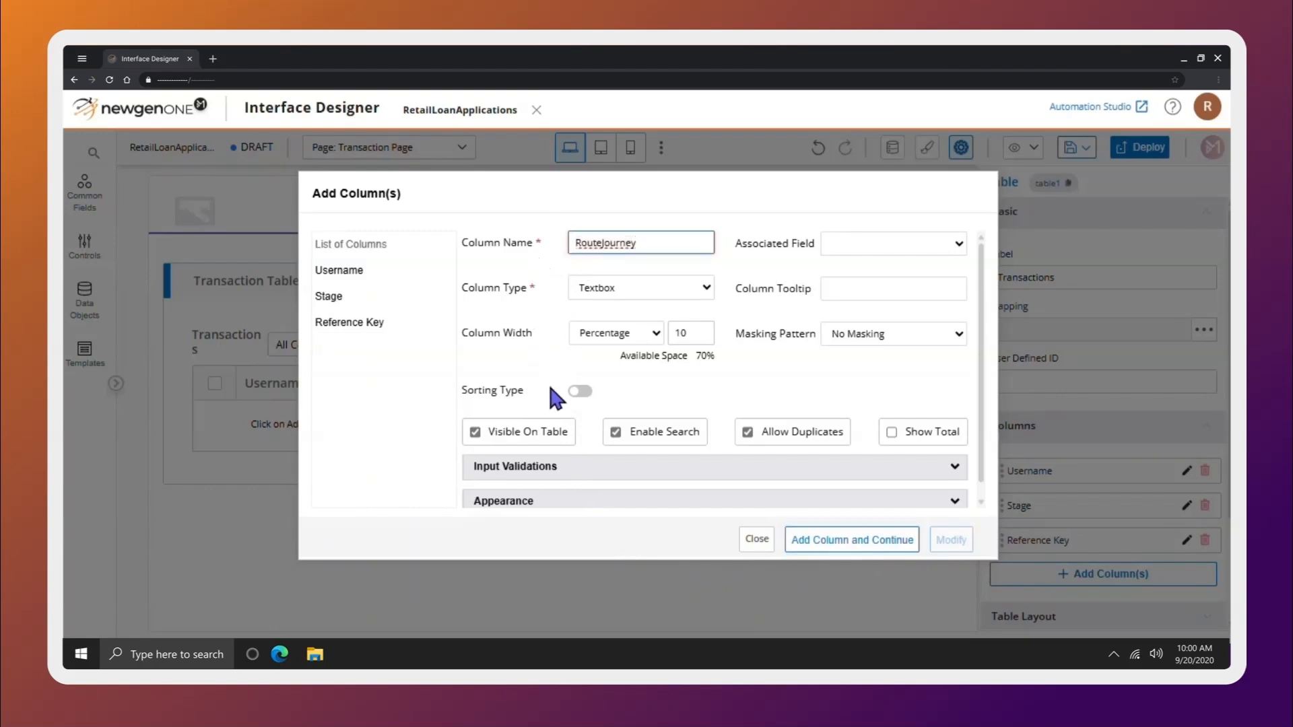
pyautogui.click(840, 549)
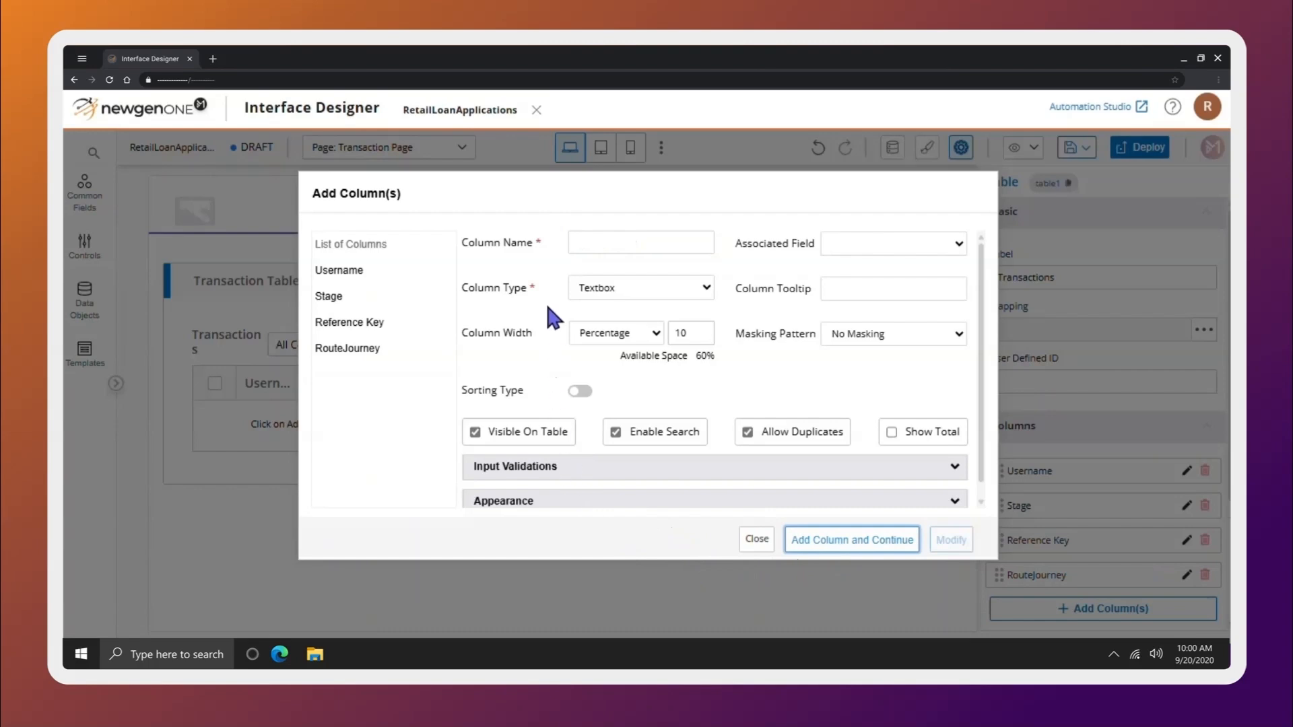
pyautogui.click(583, 242)
pyautogui.write('NavigationForm')
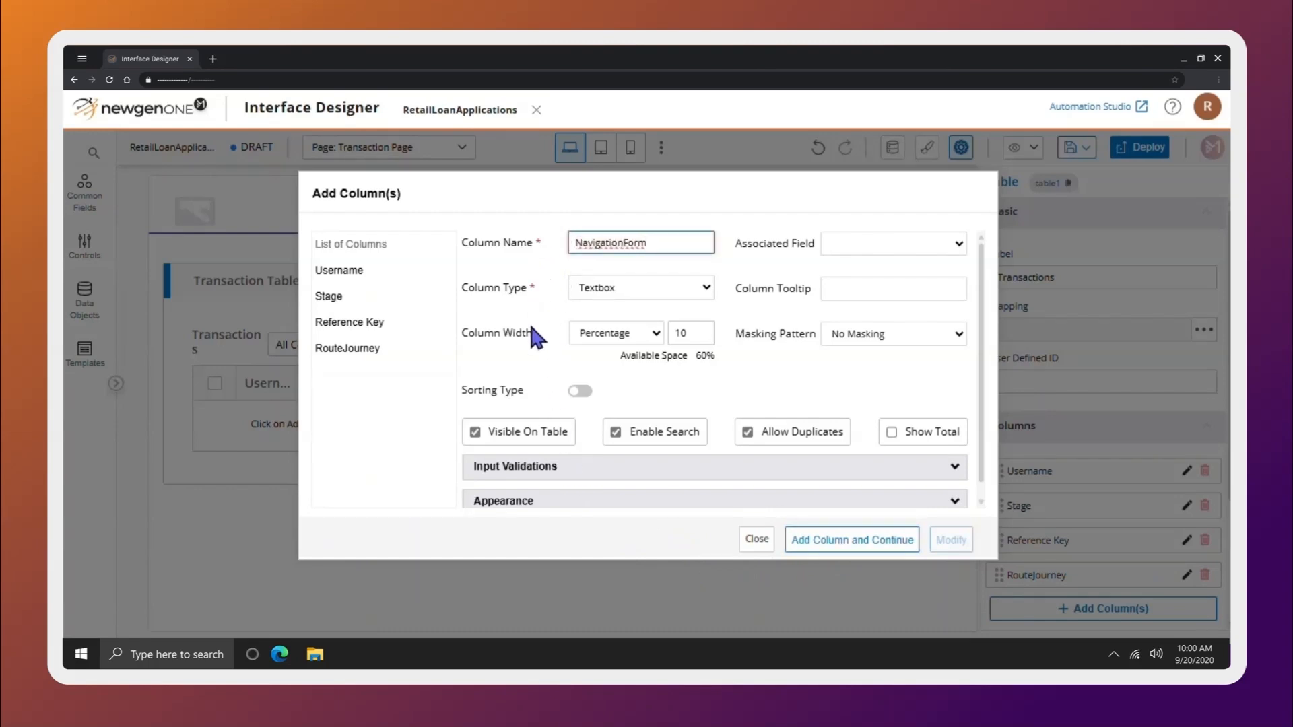
pyautogui.click(841, 549)
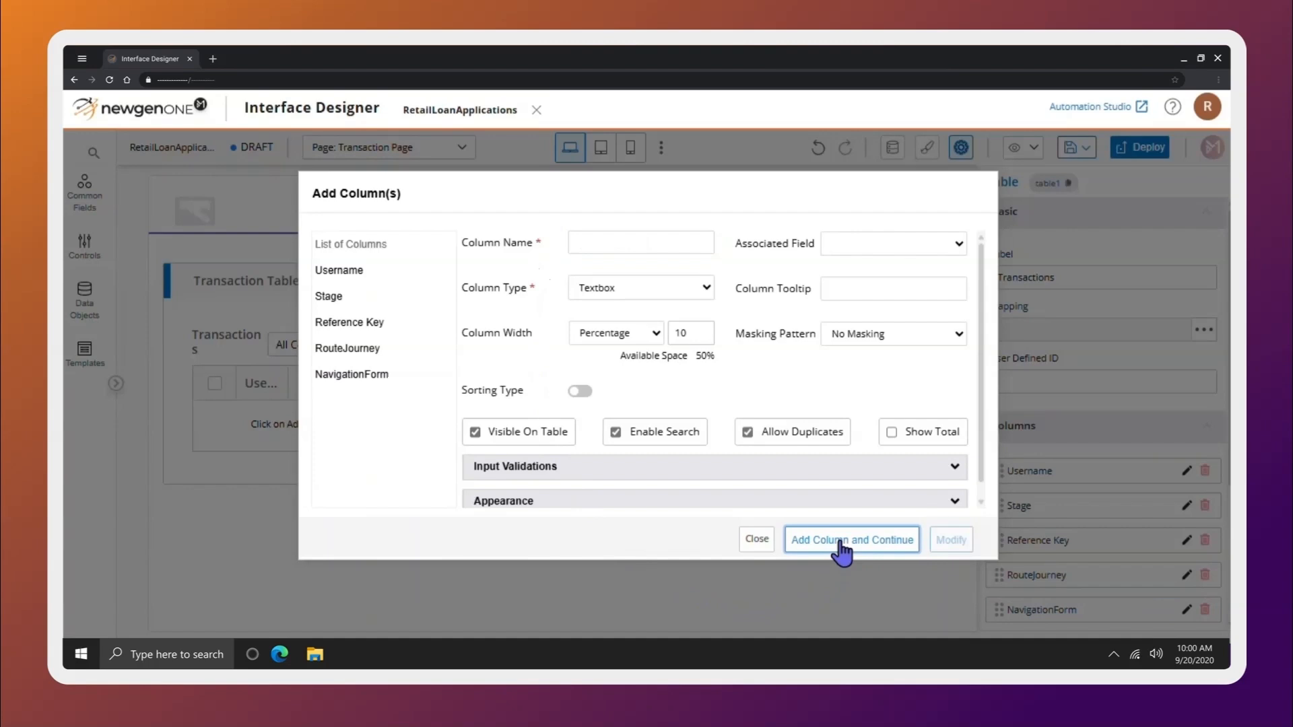
pyautogui.click(756, 543)
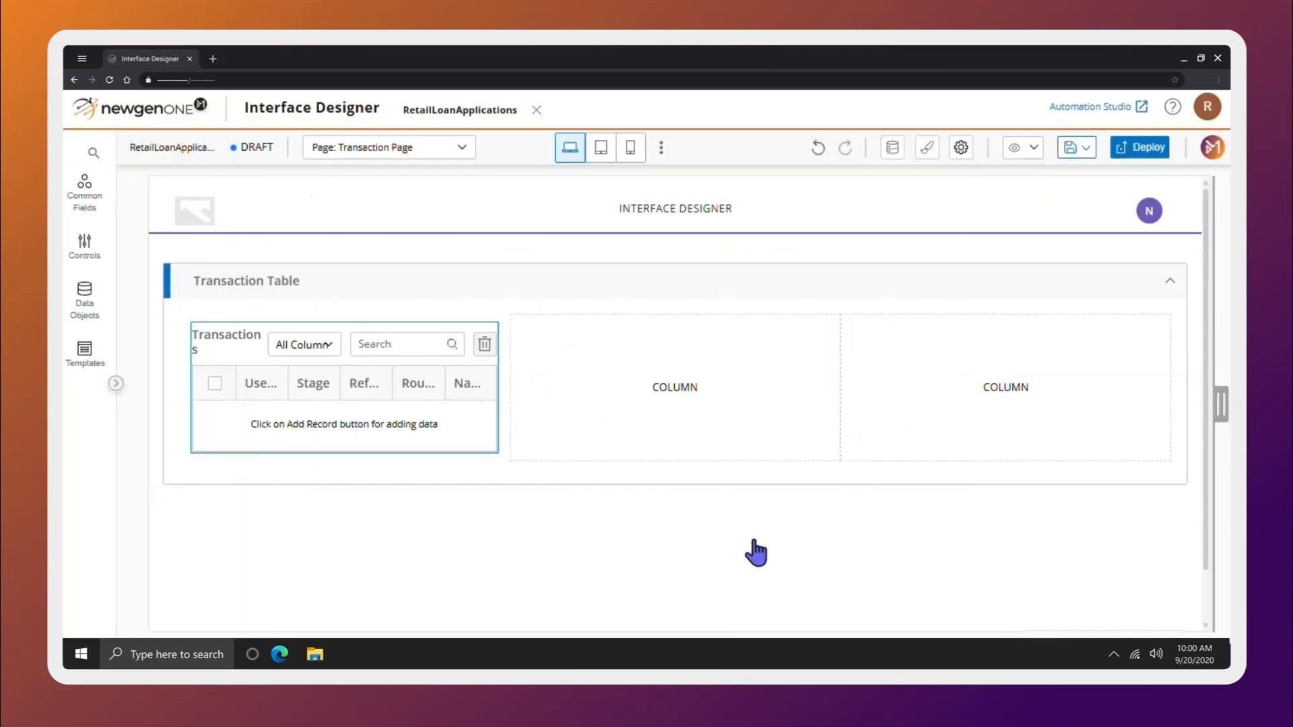
# Widen the Transactions table and the two empty layout columns to the full width of the Transaction Table section
pyautogui.moveTo(507, 381); pyautogui.dragTo(1158, 380)
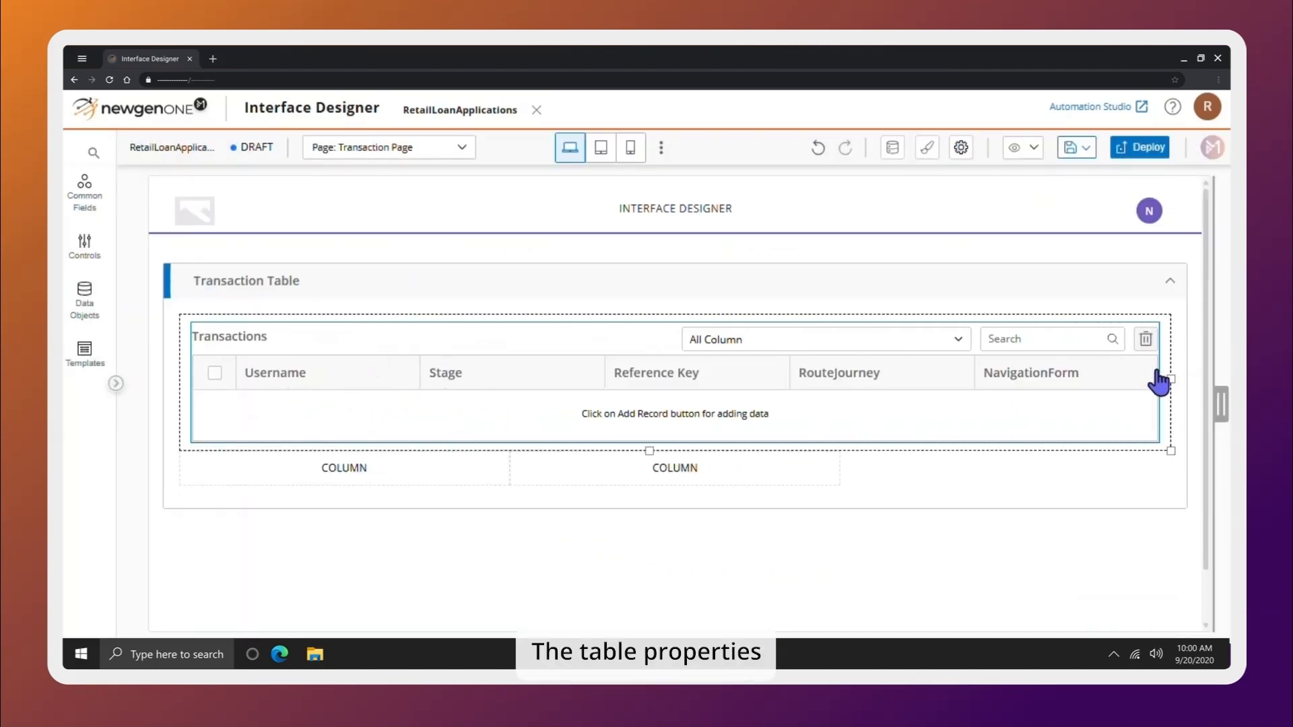
pyautogui.click(519, 482)
pyautogui.moveTo(840, 467); pyautogui.dragTo(1170, 456)
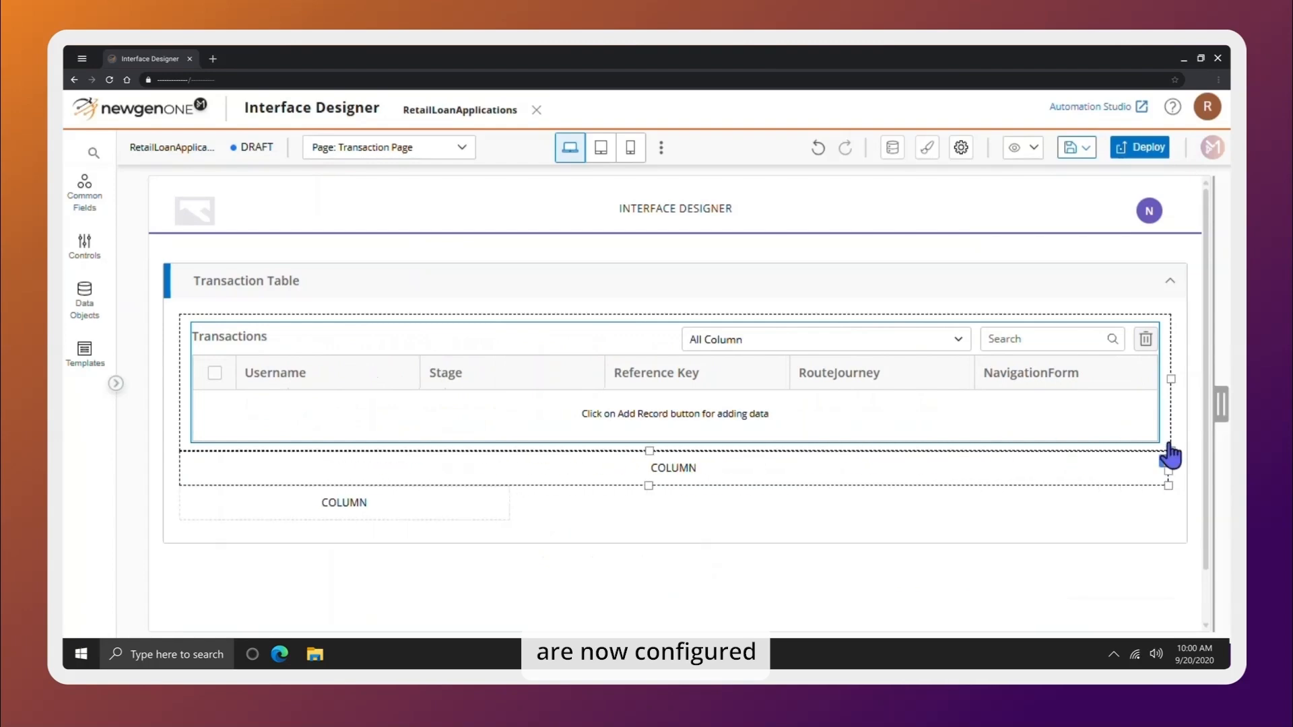
pyautogui.click(509, 506)
pyautogui.moveTo(511, 508); pyautogui.dragTo(1167, 502)
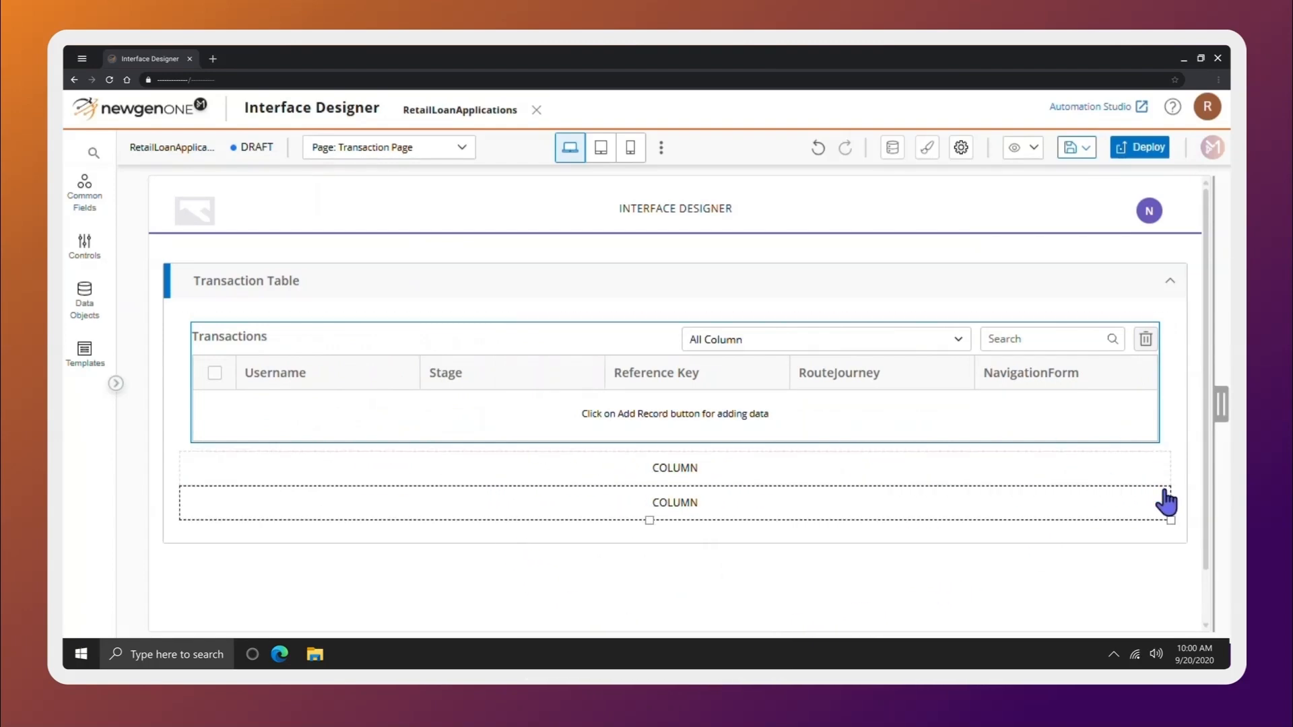
pyautogui.click(814, 613)
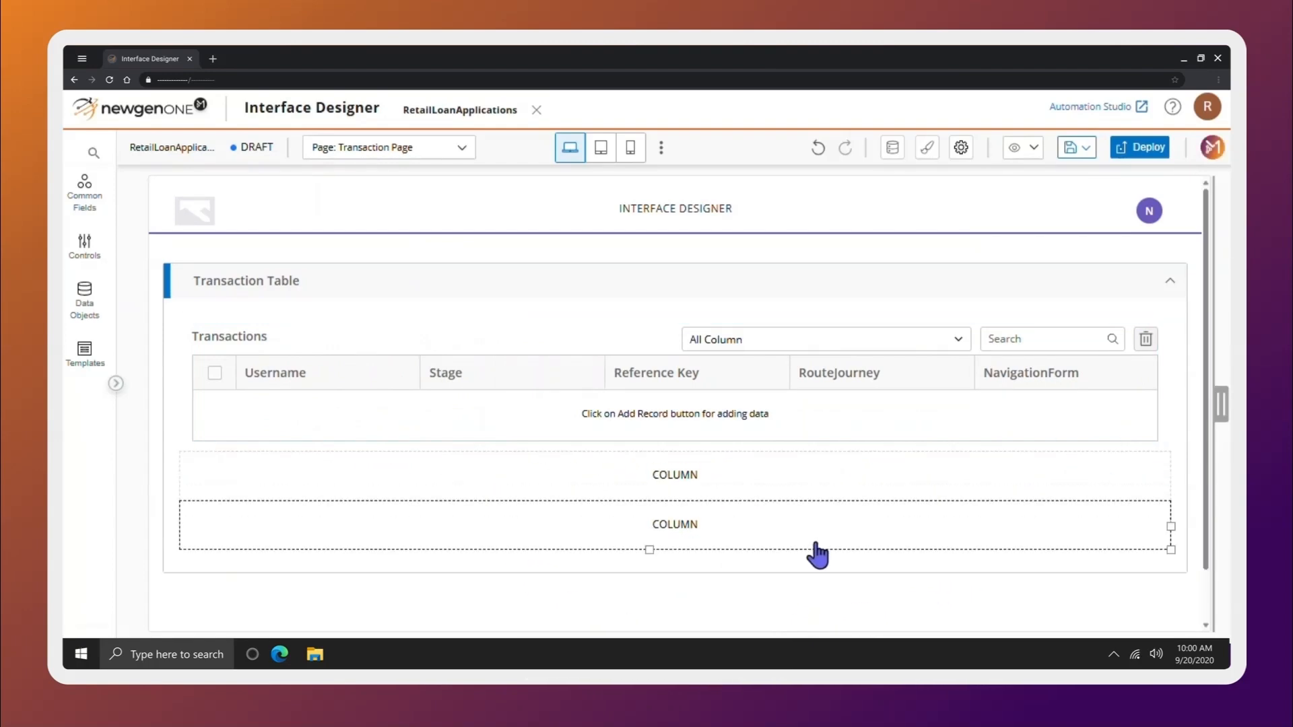
# Add a DB Linking entry to the On Load event of the Transaction Page's form
pyautogui.click(961, 152)
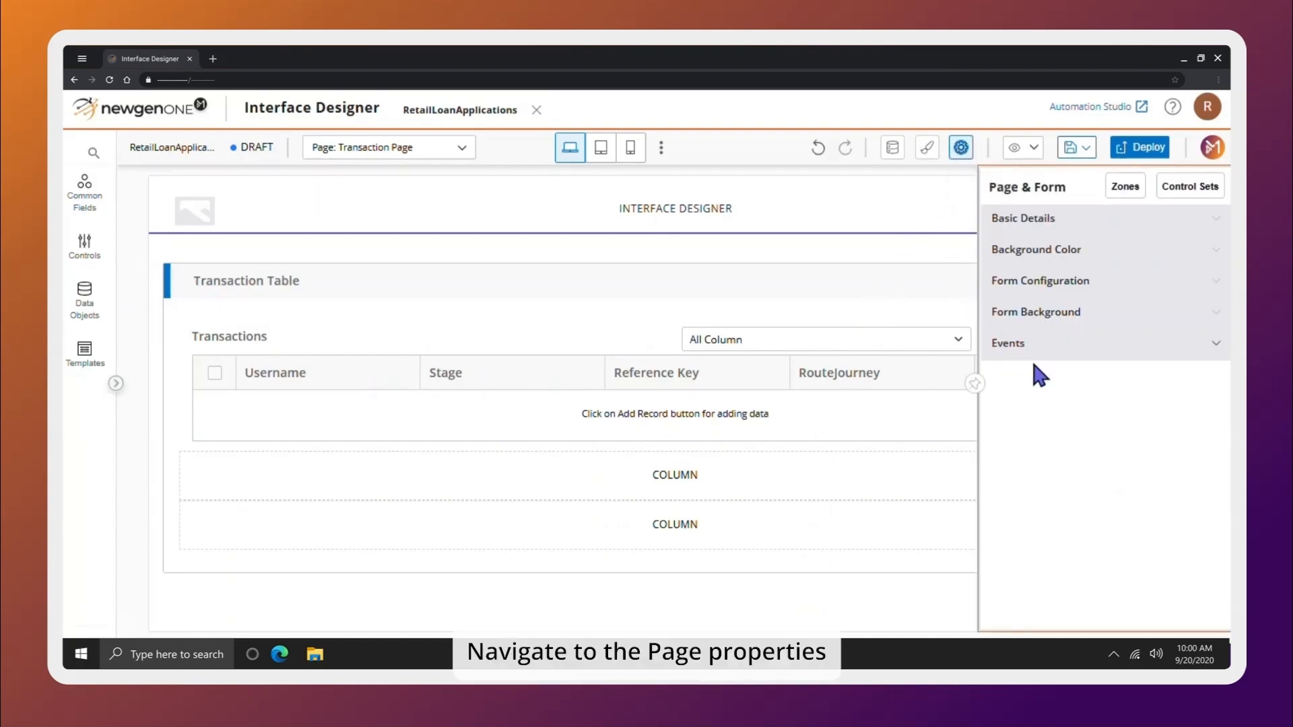
pyautogui.click(1213, 345)
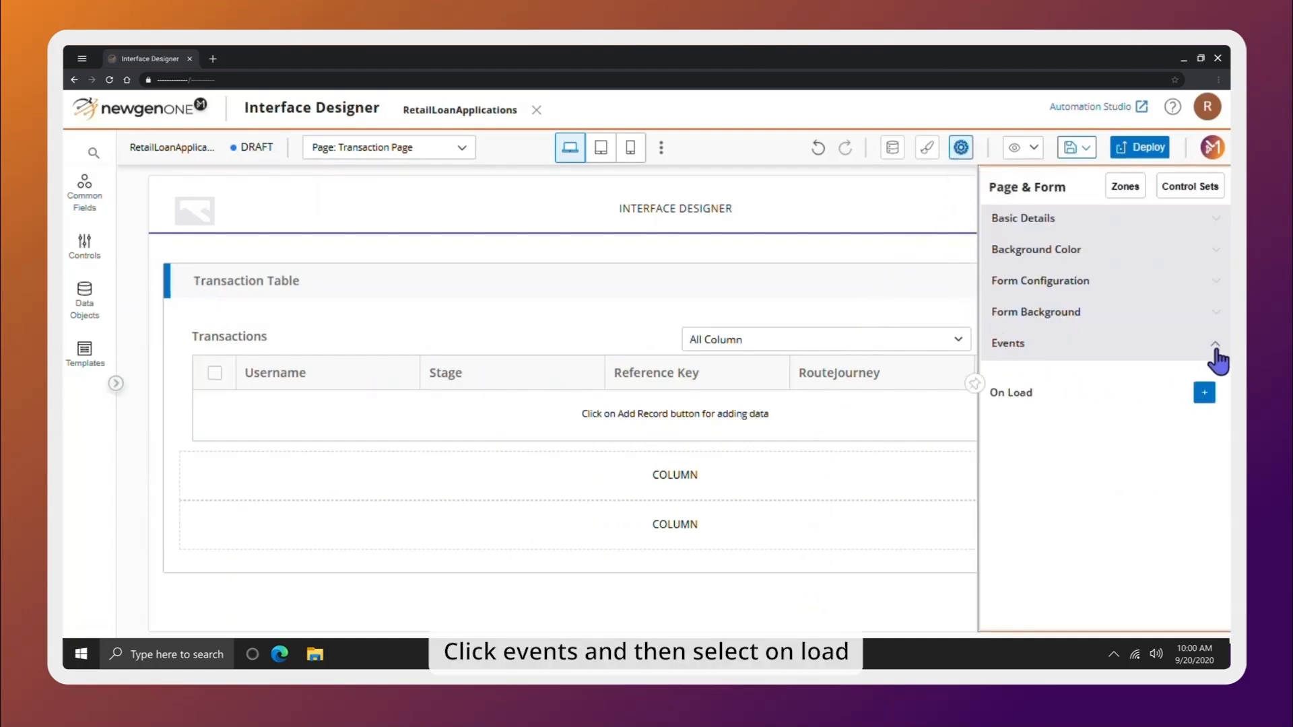
pyautogui.click(1205, 393)
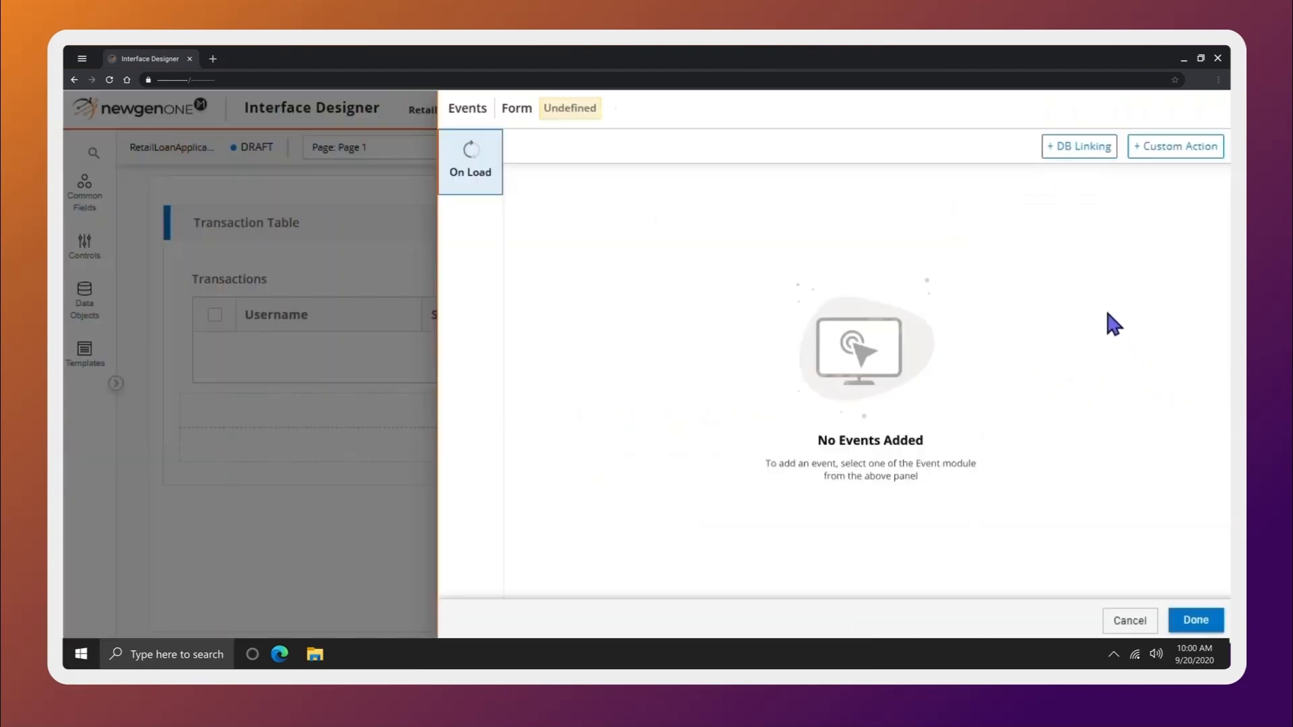
pyautogui.click(1078, 147)
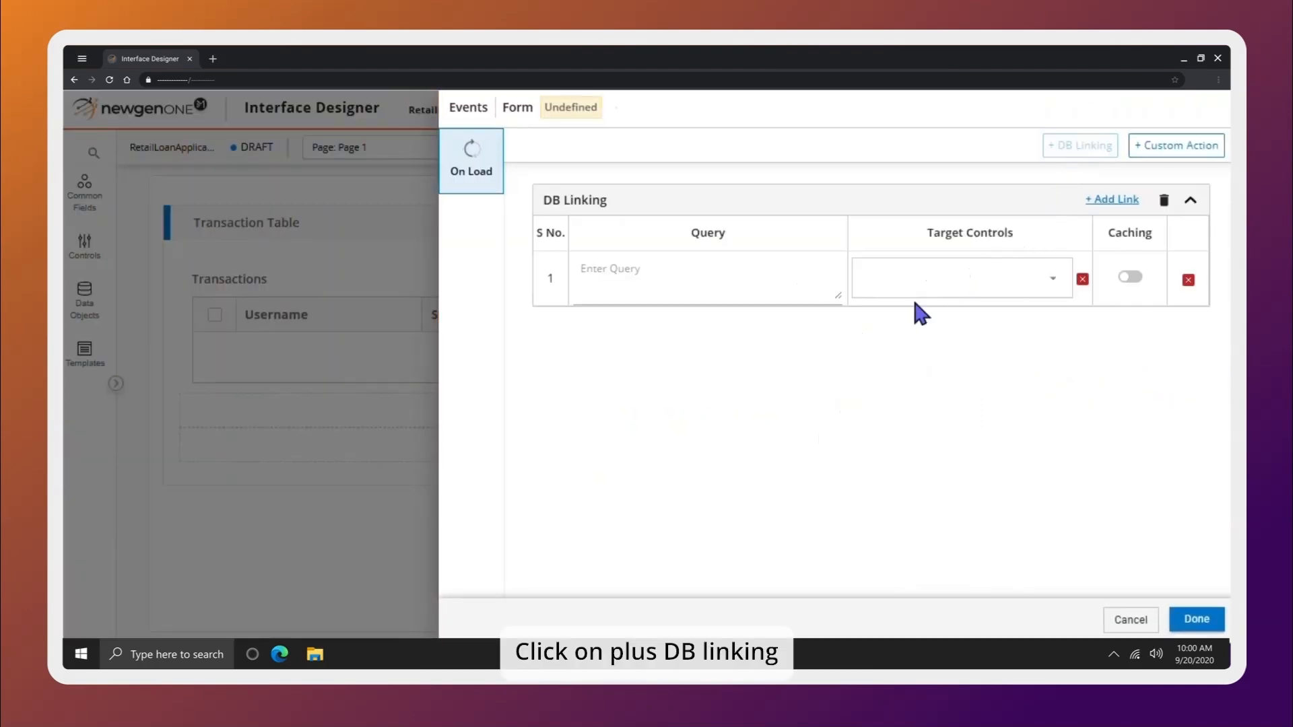
# Enter the DB Linking query "SELECT username, stage, referencekey, navigationform,routejourney FROM PORTAL_PARENT_TABLE"
pyautogui.click(618, 263)
pyautogui.write('S')
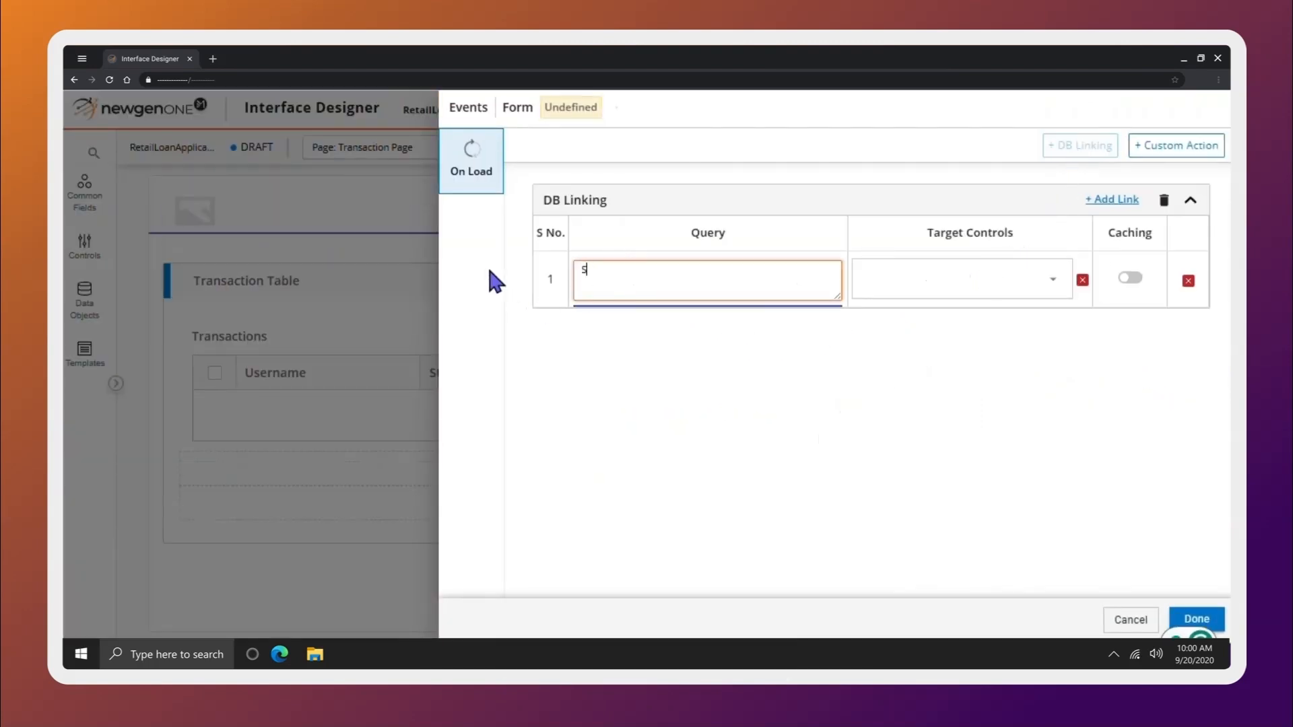
pyautogui.write('ELECT username')
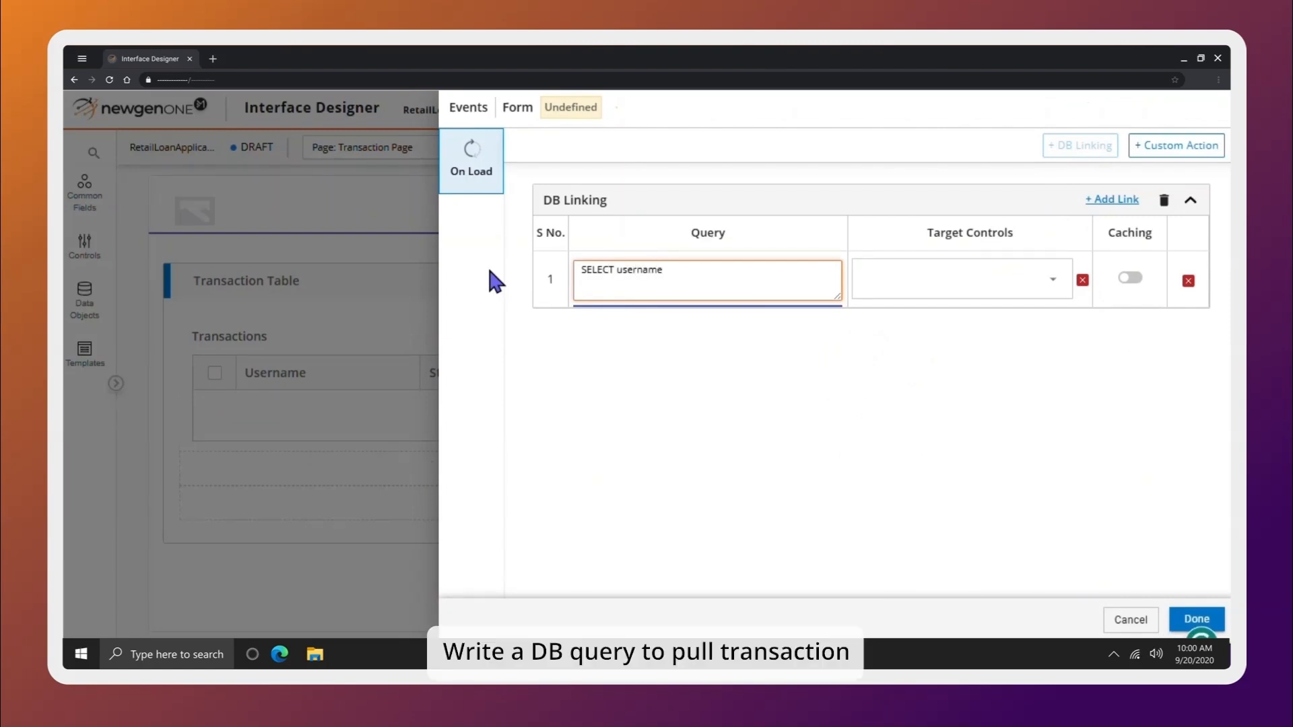
pyautogui.write(', stage, referencekey, navigat')
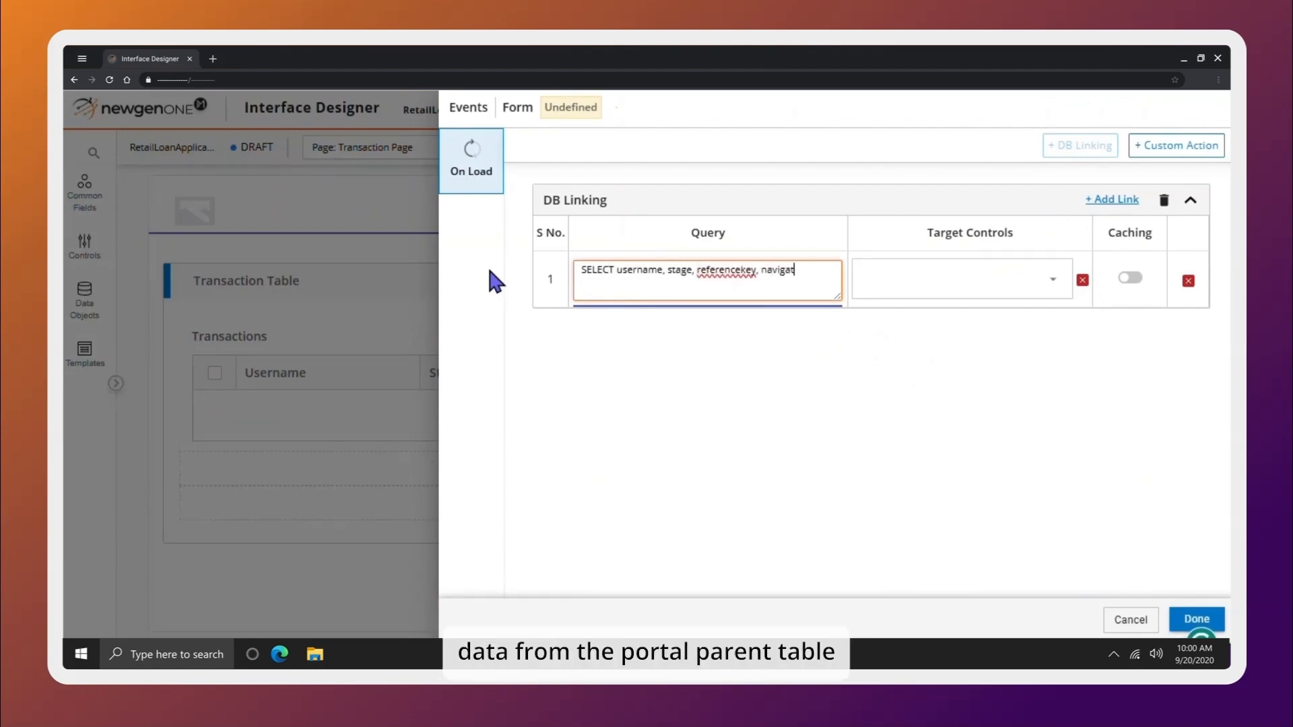
pyautogui.write('ionform,routejourney FROM PORTAL')
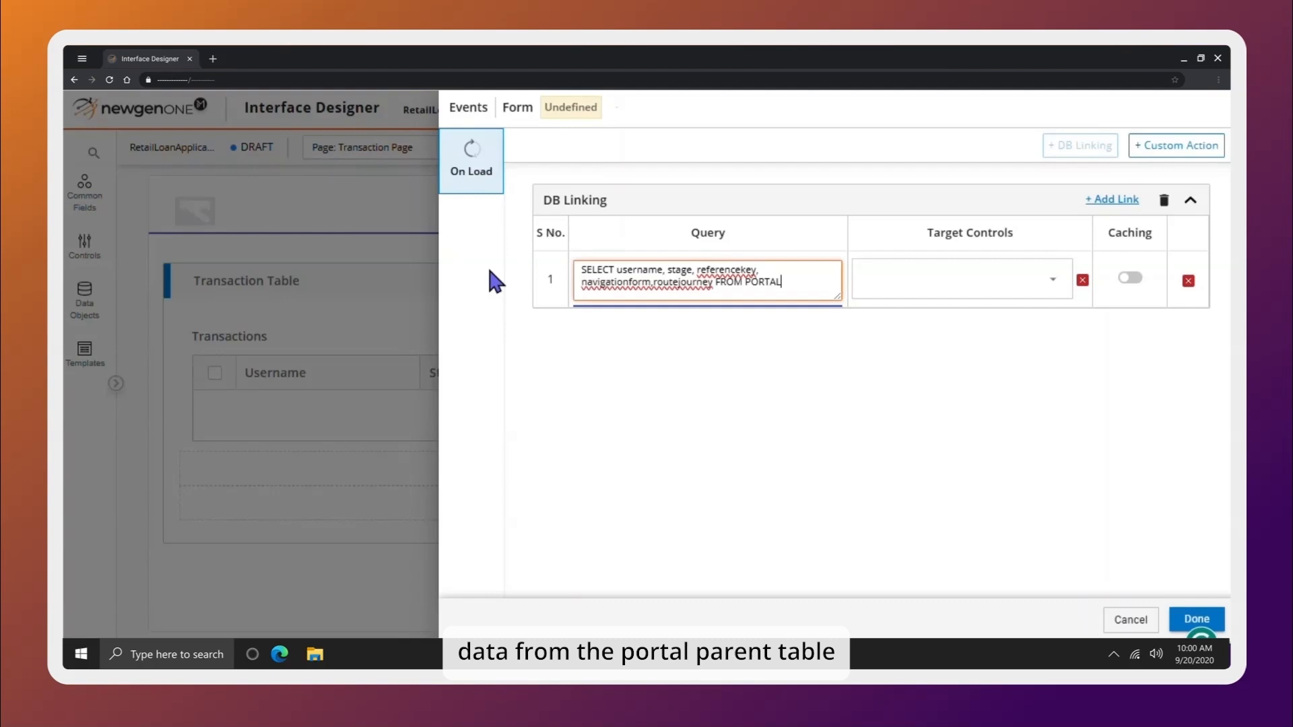
pyautogui.write('_PARENT_TABLE')
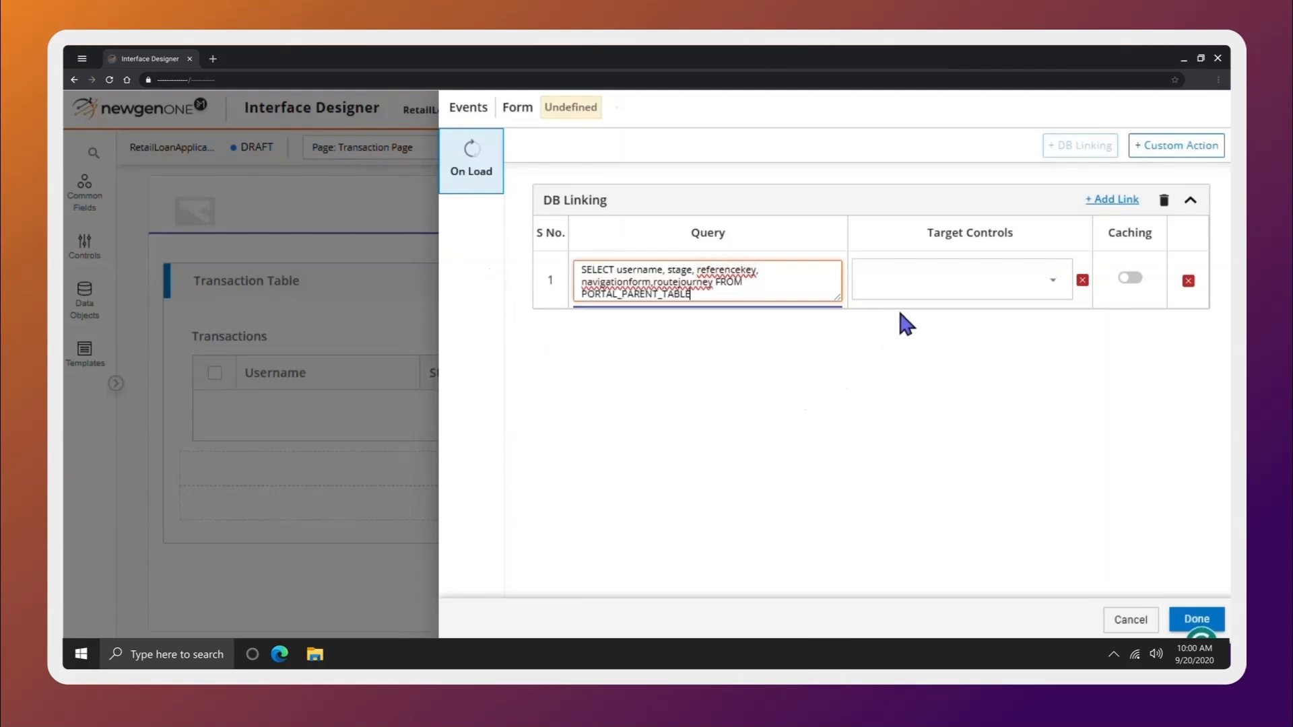
# Set table1 as the query's target control with caching enabled, and save the On Load event
pyautogui.click(911, 277)
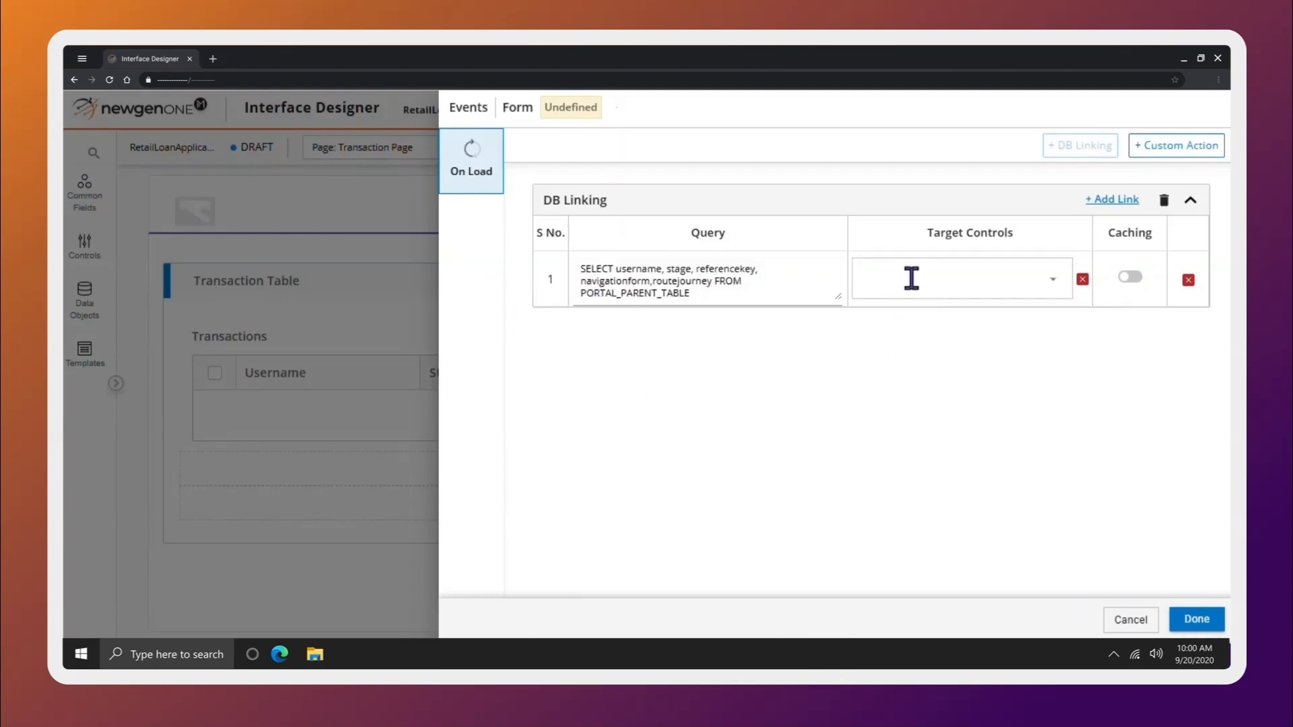
pyautogui.click(1052, 281)
pyautogui.click(889, 322)
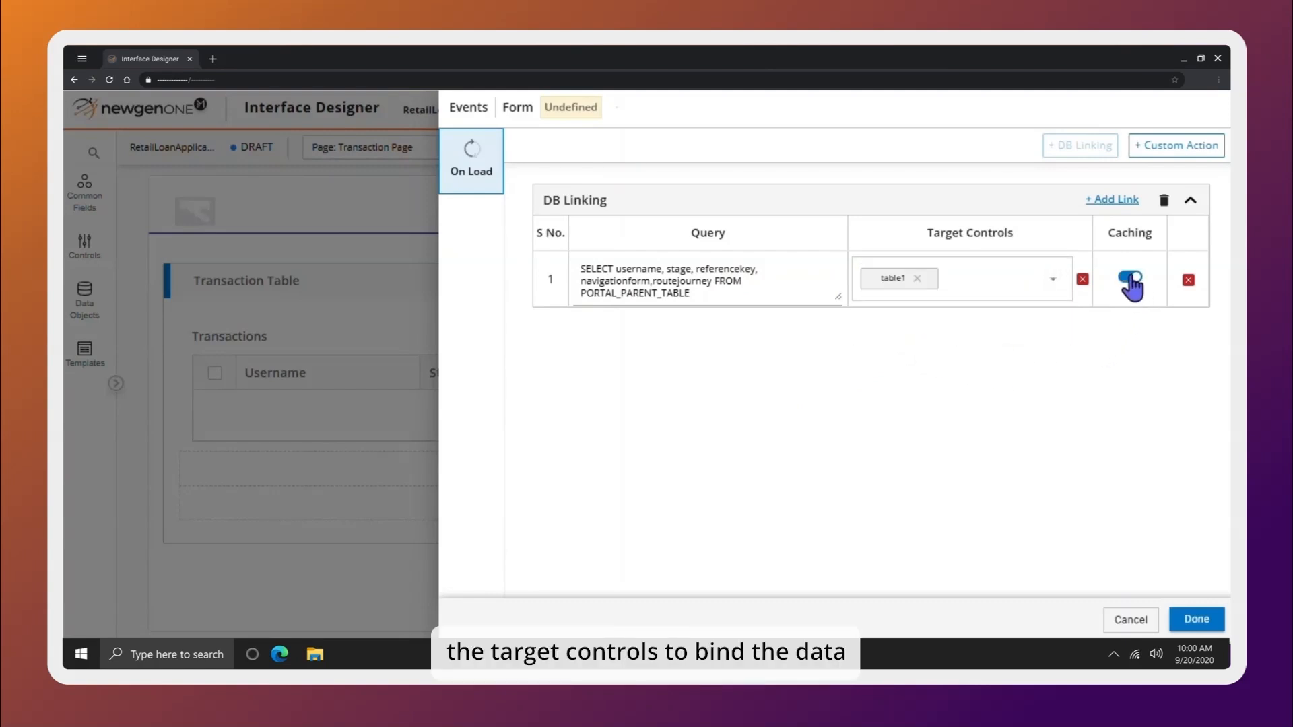
pyautogui.click(1197, 616)
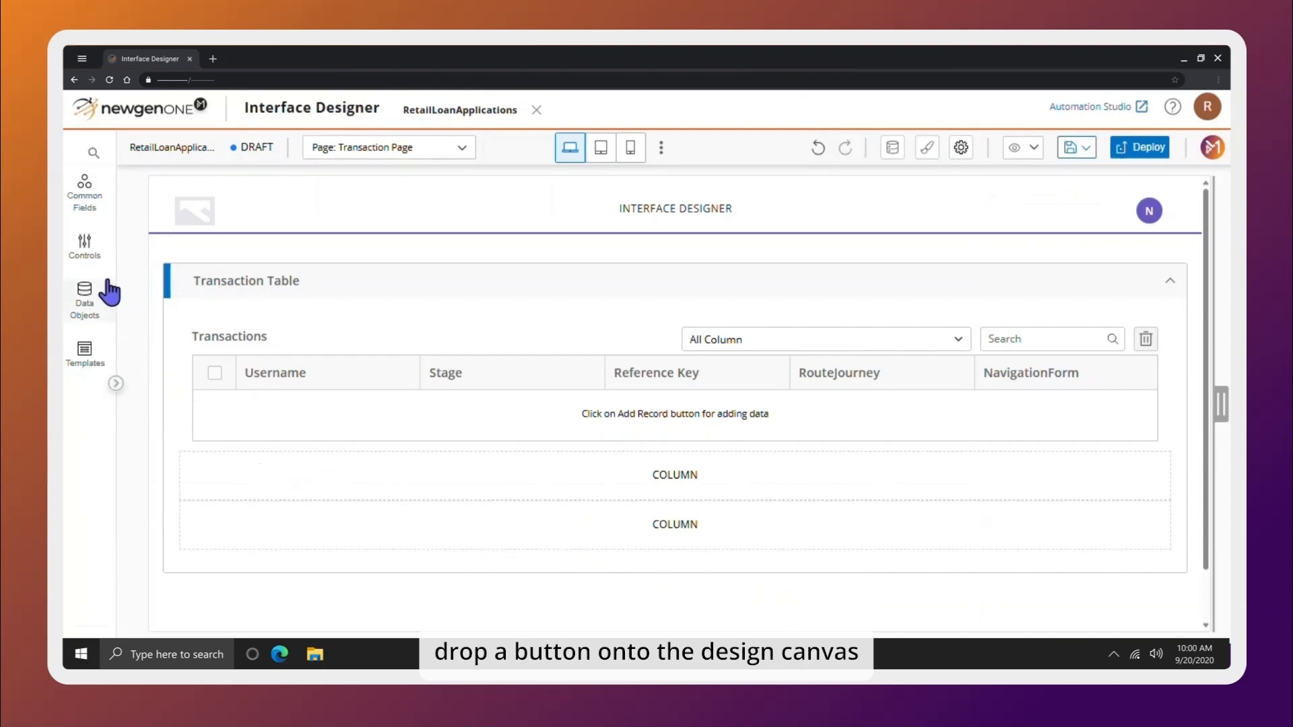
# Place a Button control in the first empty column below the Transactions table
pyautogui.click(91, 250)
pyautogui.scroll(-4, 195, 295)
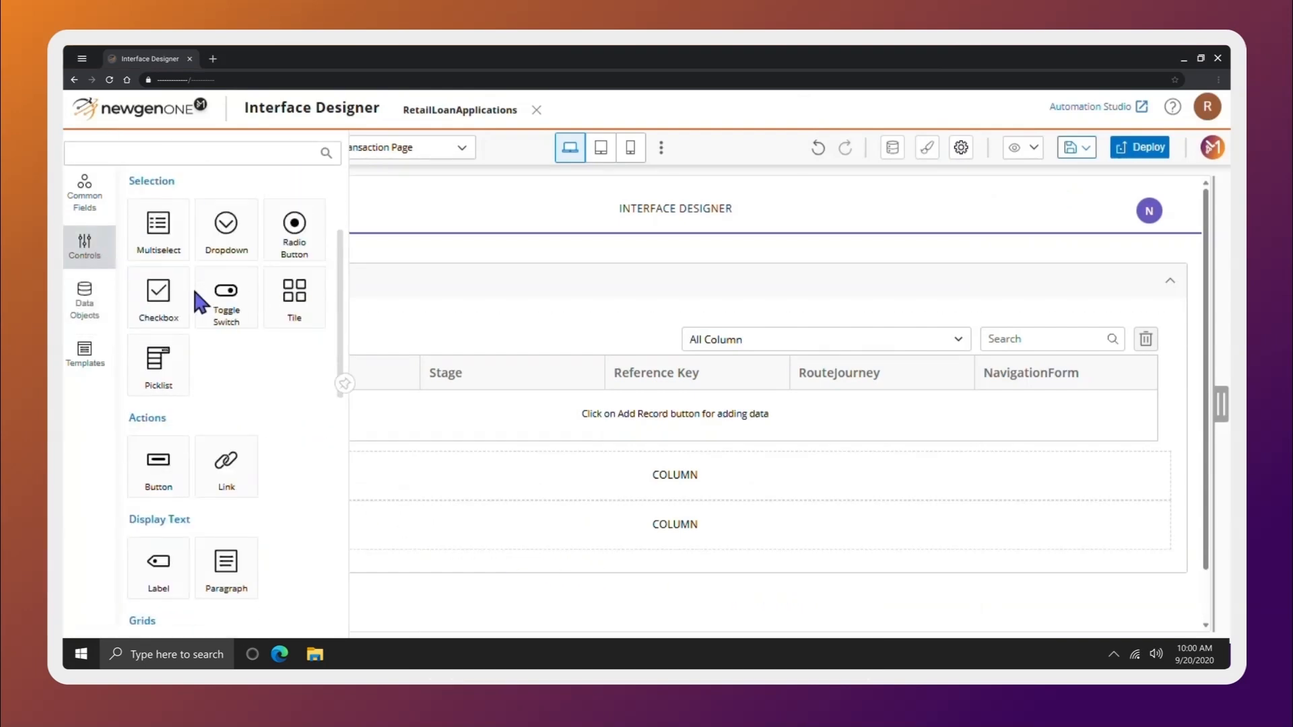
pyautogui.moveTo(152, 369); pyautogui.dragTo(663, 481)
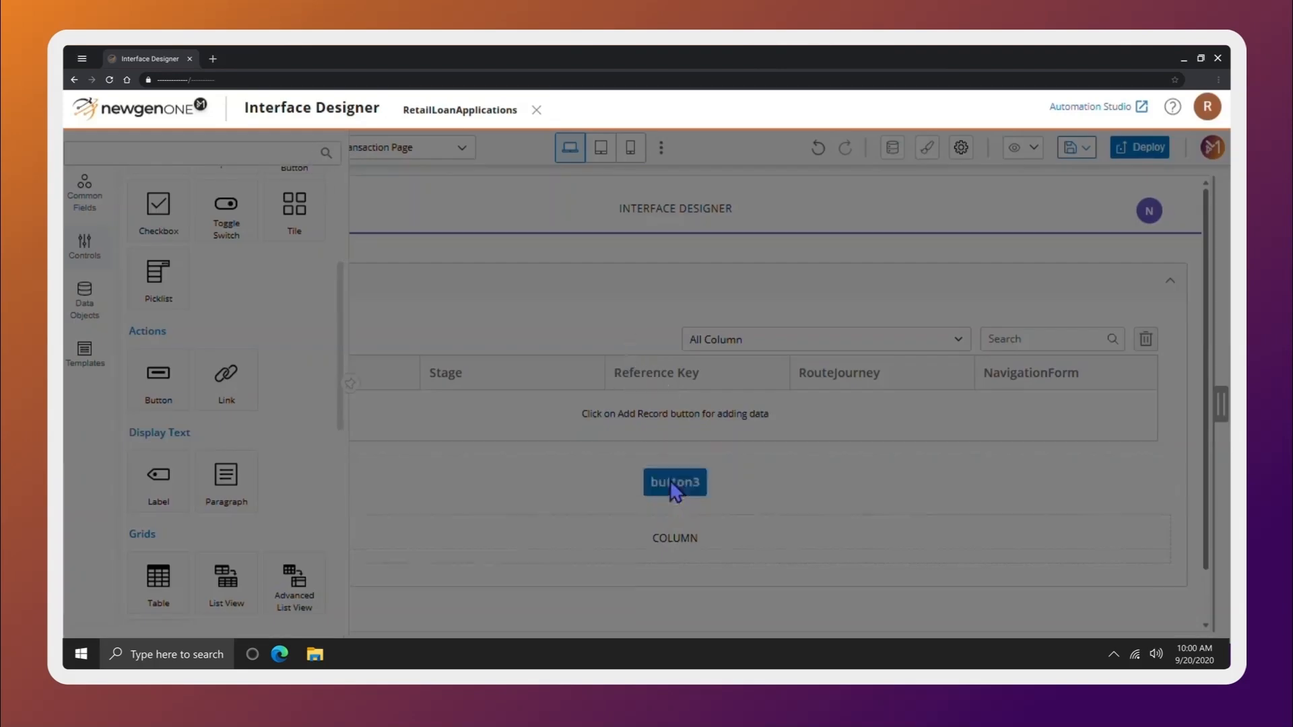
# Label the new button Resume Application in its quick properties and apply the change
pyautogui.doubleClick(585, 325)
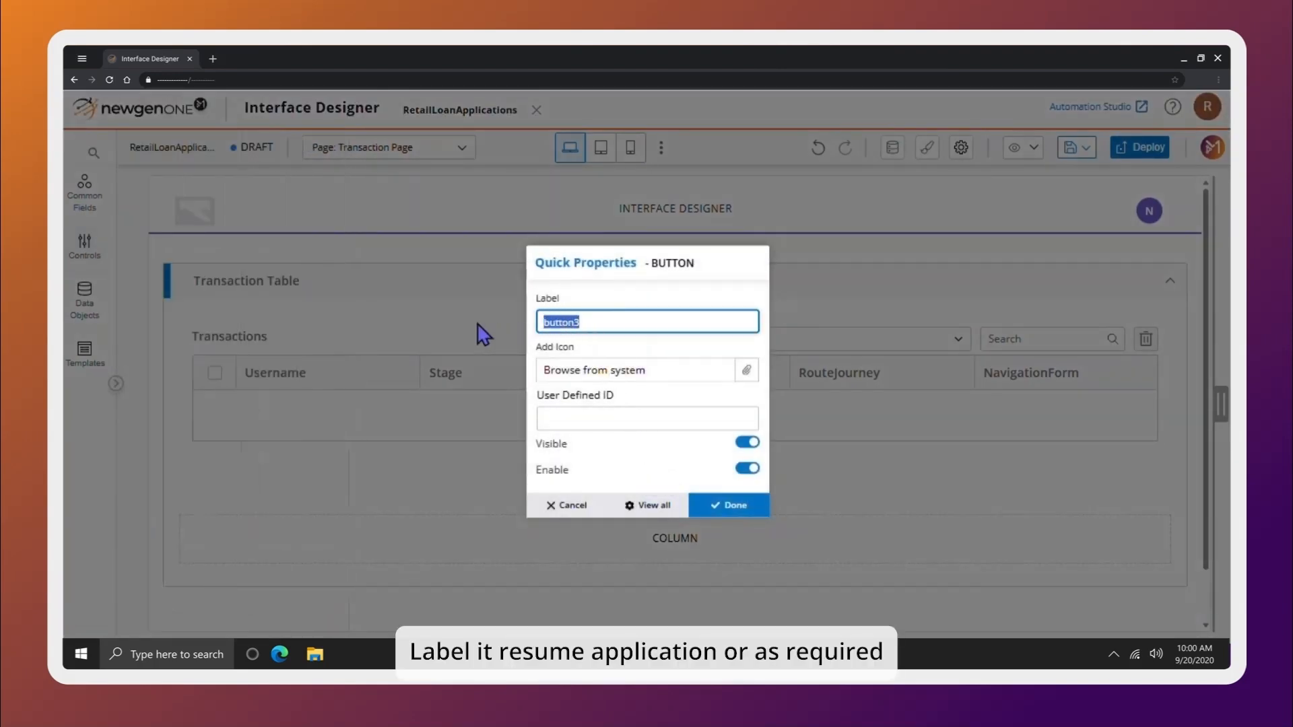
pyautogui.write('c')
pyautogui.press('BackSpace')
pyautogui.press('BackSpace')
pyautogui.press('BackSpace')
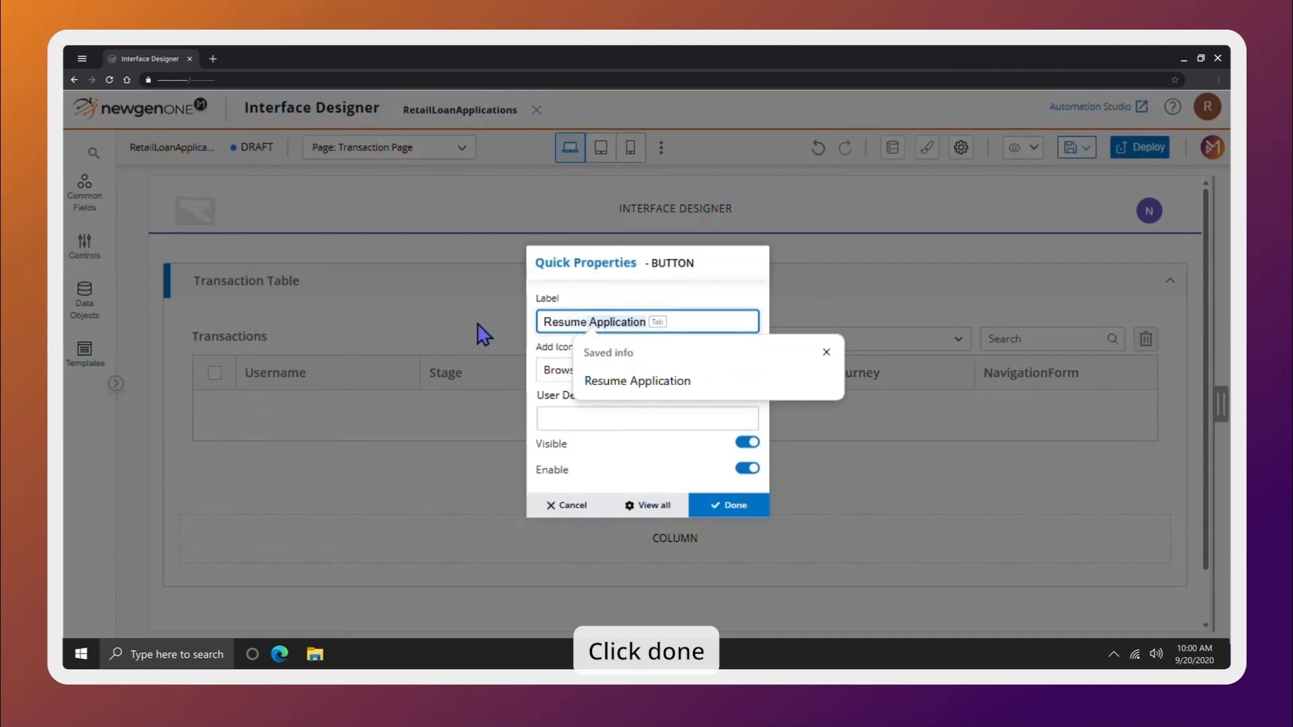
pyautogui.press('Tab')
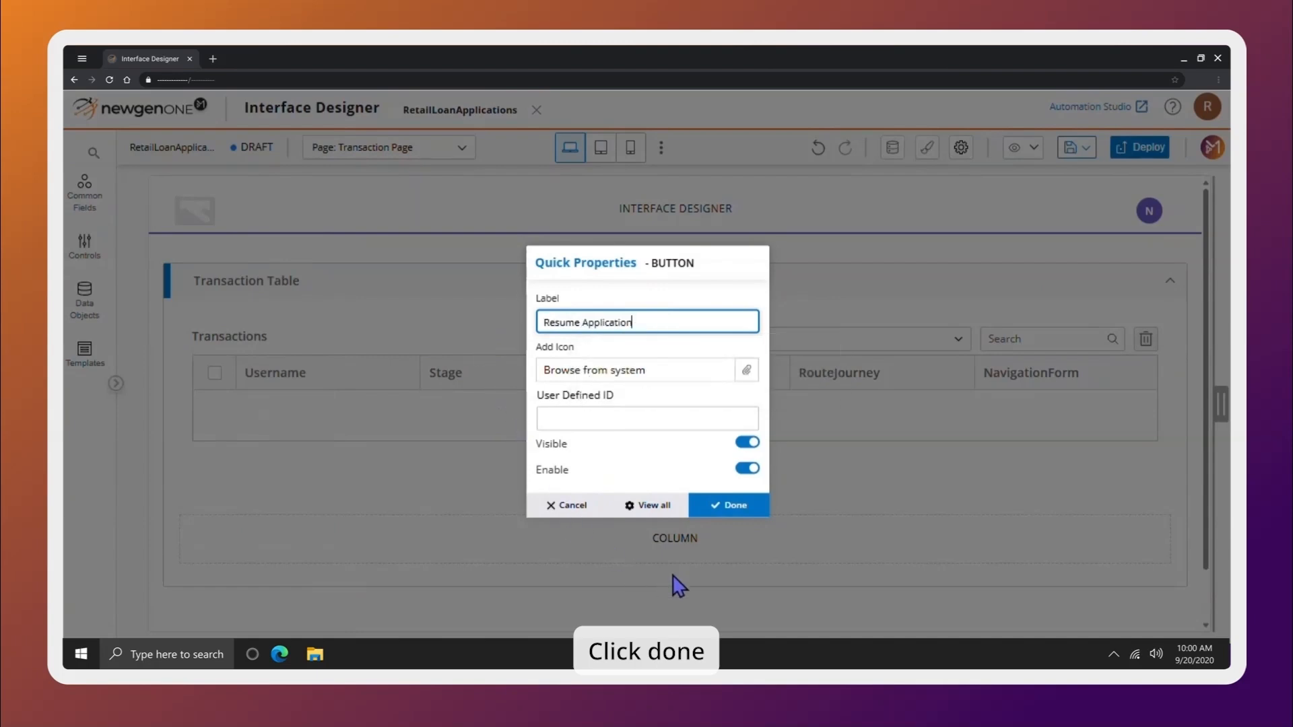
pyautogui.click(735, 506)
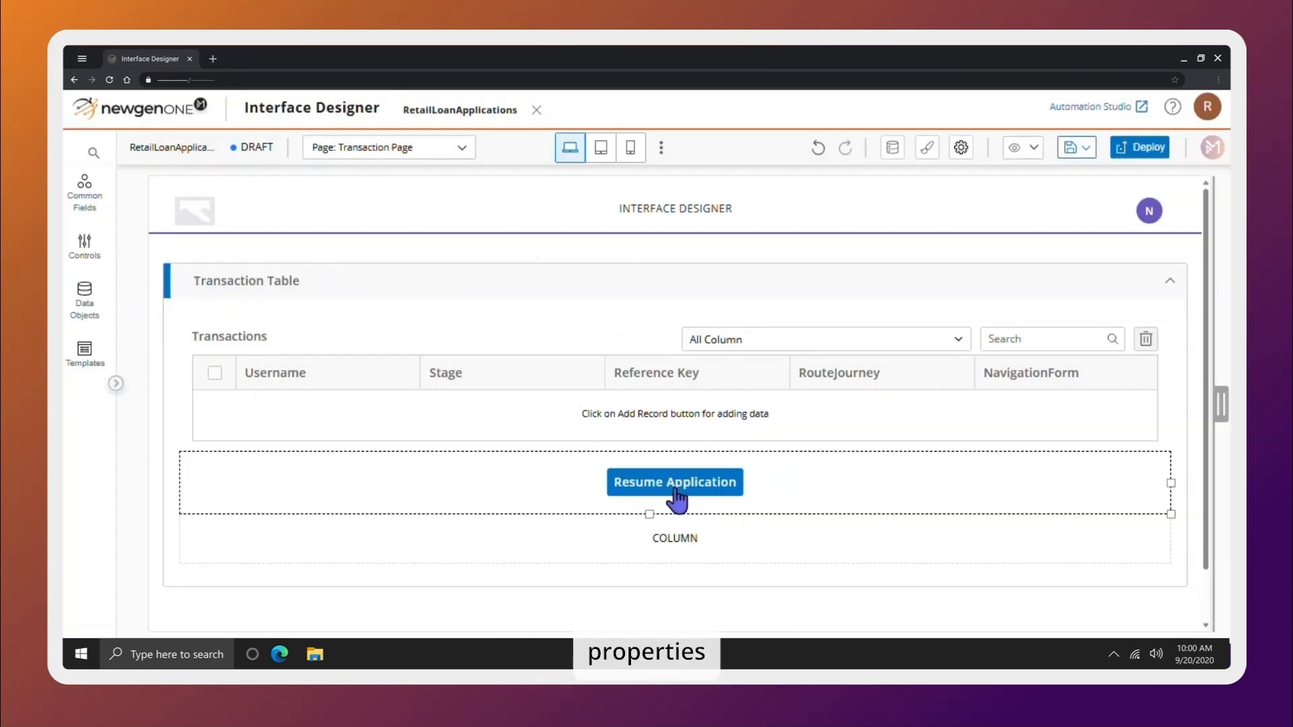
# Add an OpenTransaction command to the Resume Application button's On Click event
pyautogui.moveTo(664, 472)
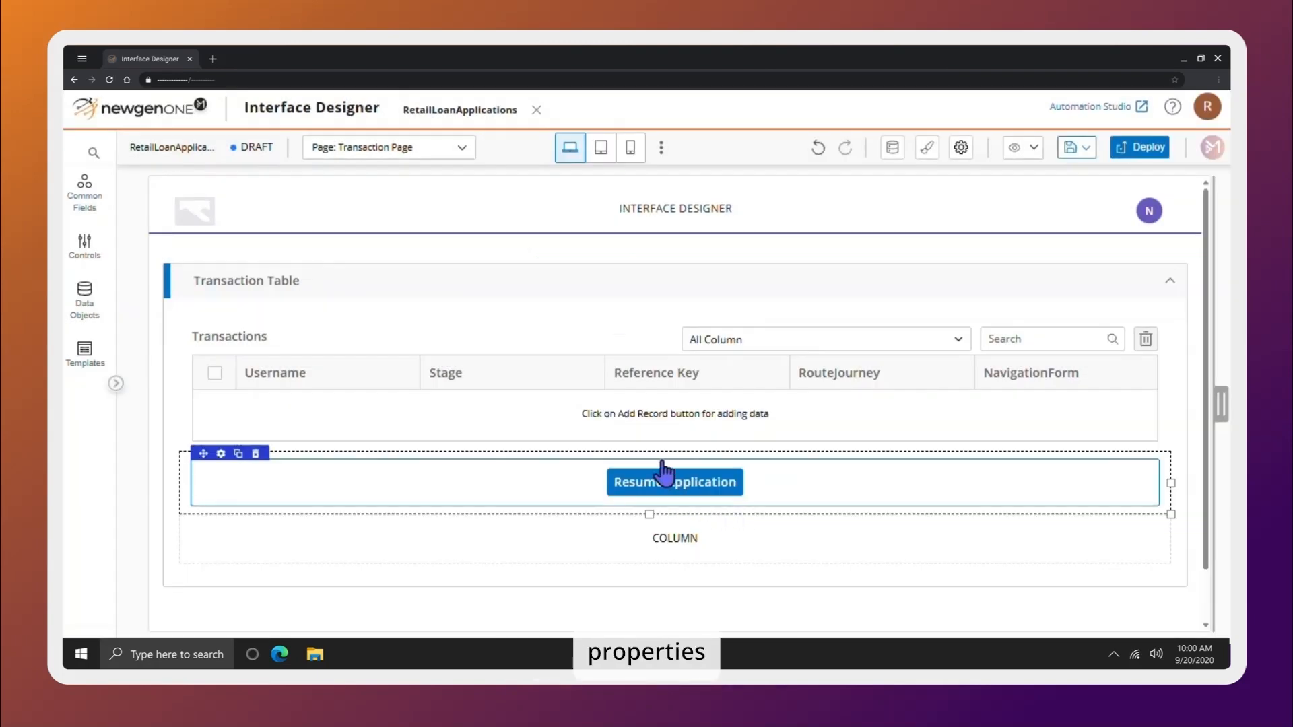
pyautogui.click(220, 453)
pyautogui.scroll(-3, 1127, 474)
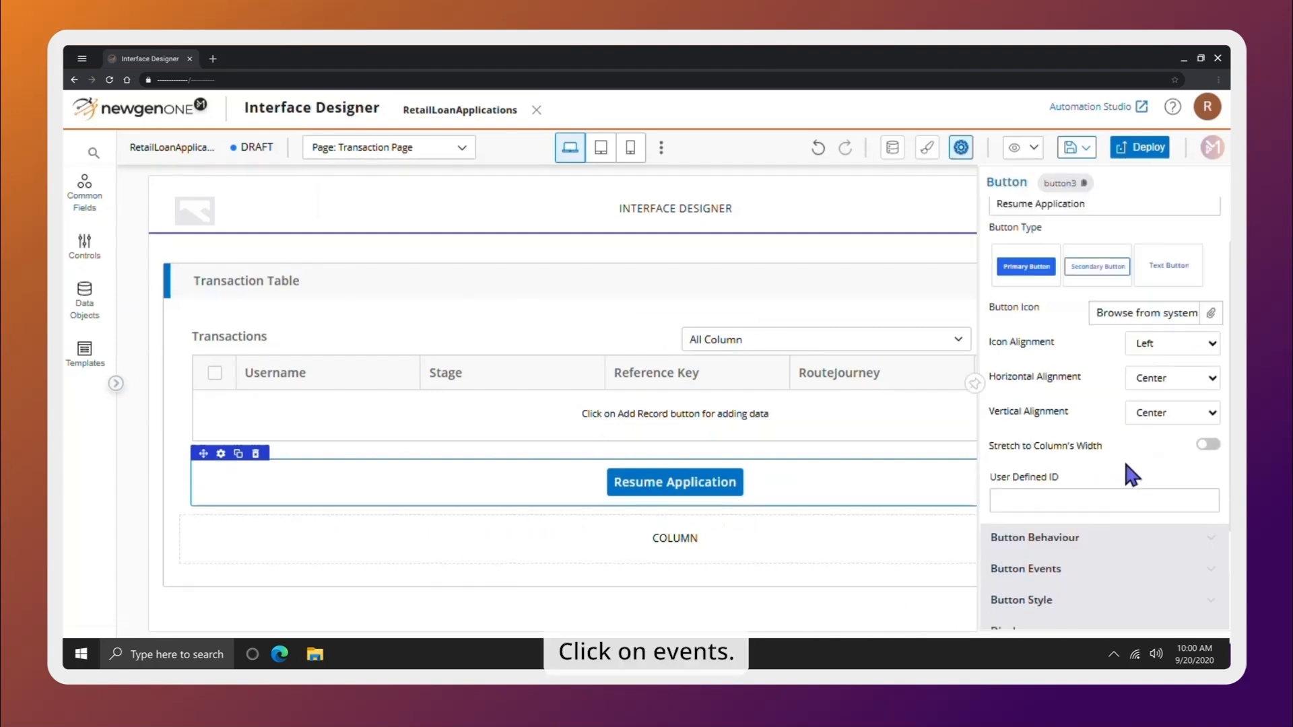
pyautogui.click(1211, 582)
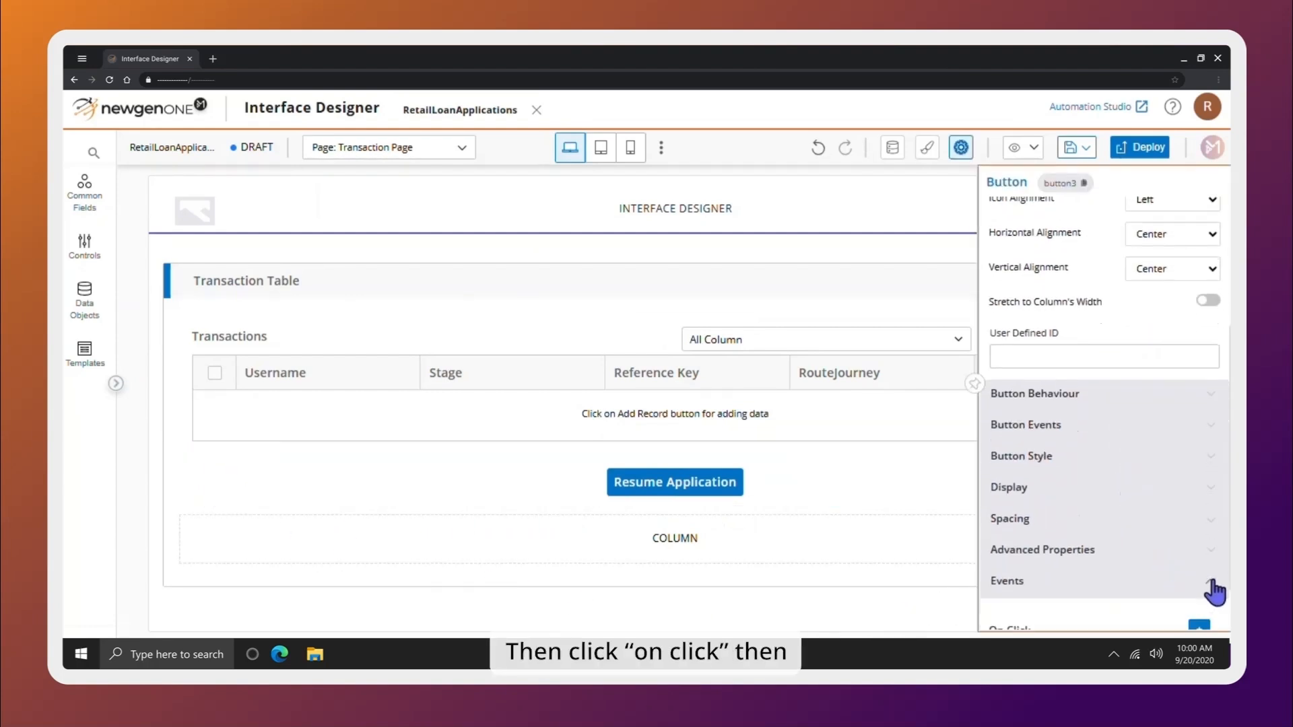
pyautogui.click(1198, 568)
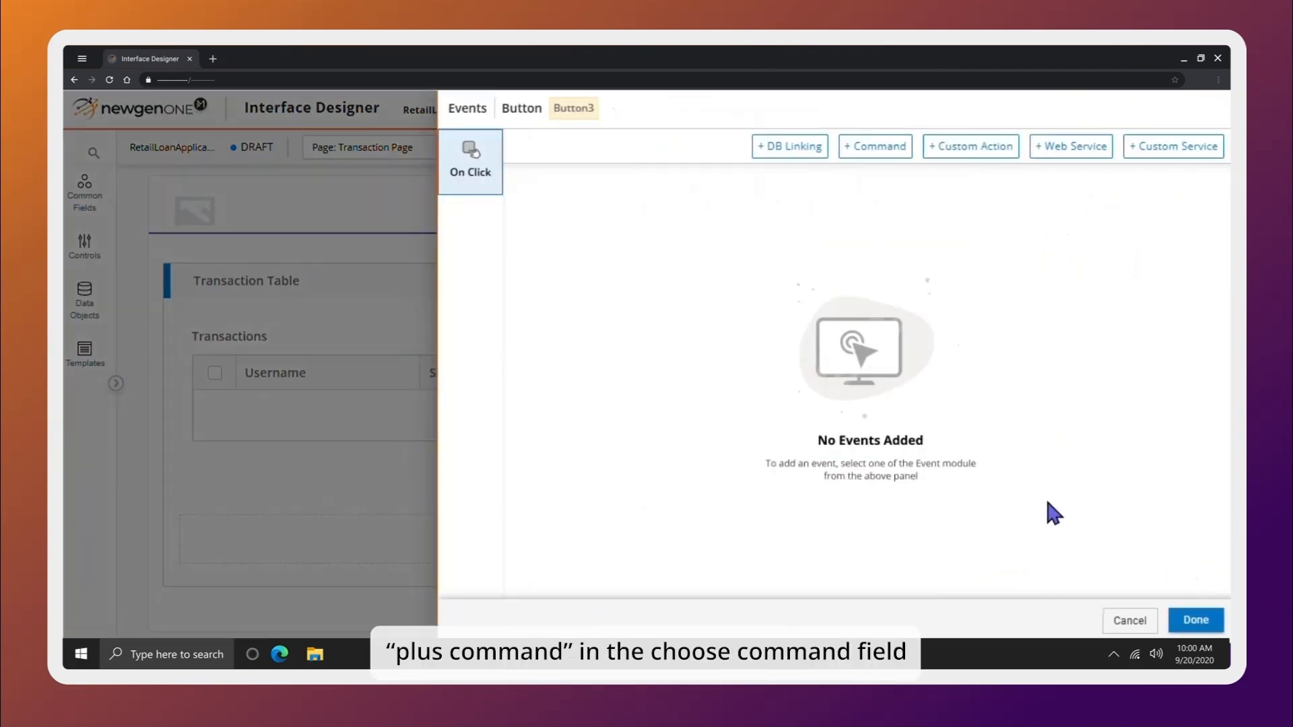
pyautogui.click(857, 146)
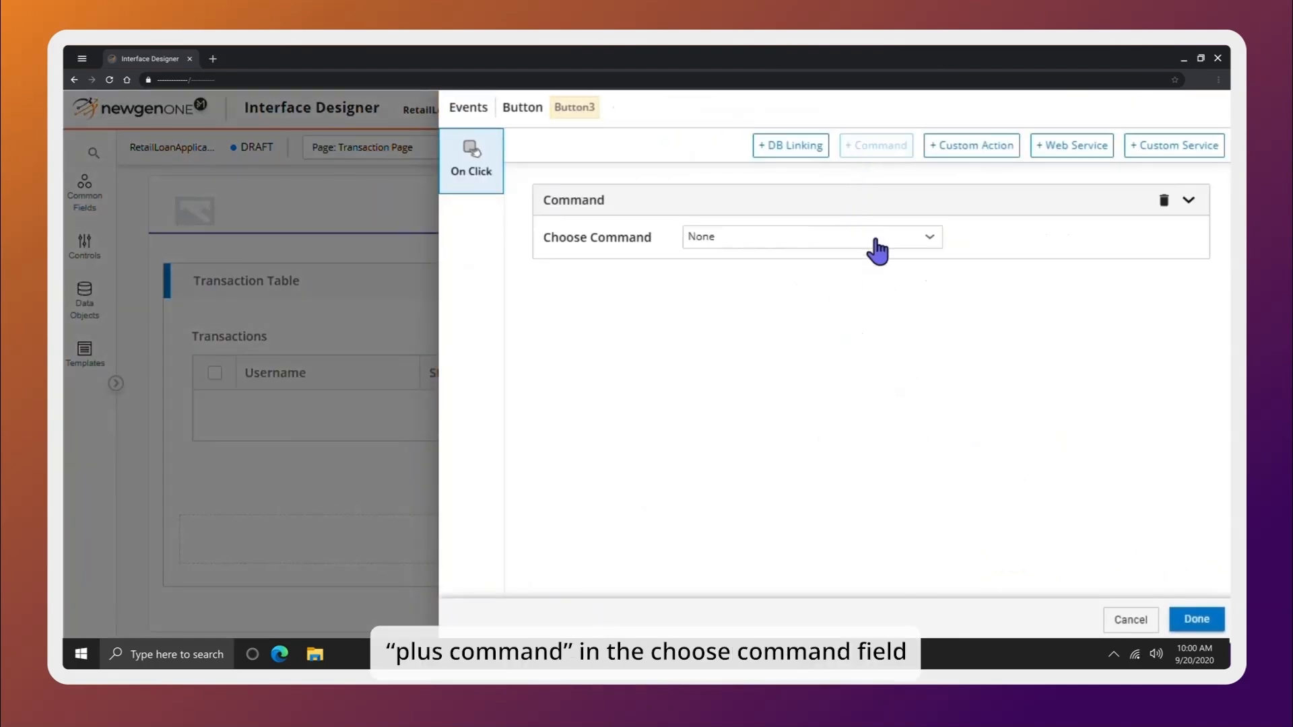
pyautogui.click(929, 239)
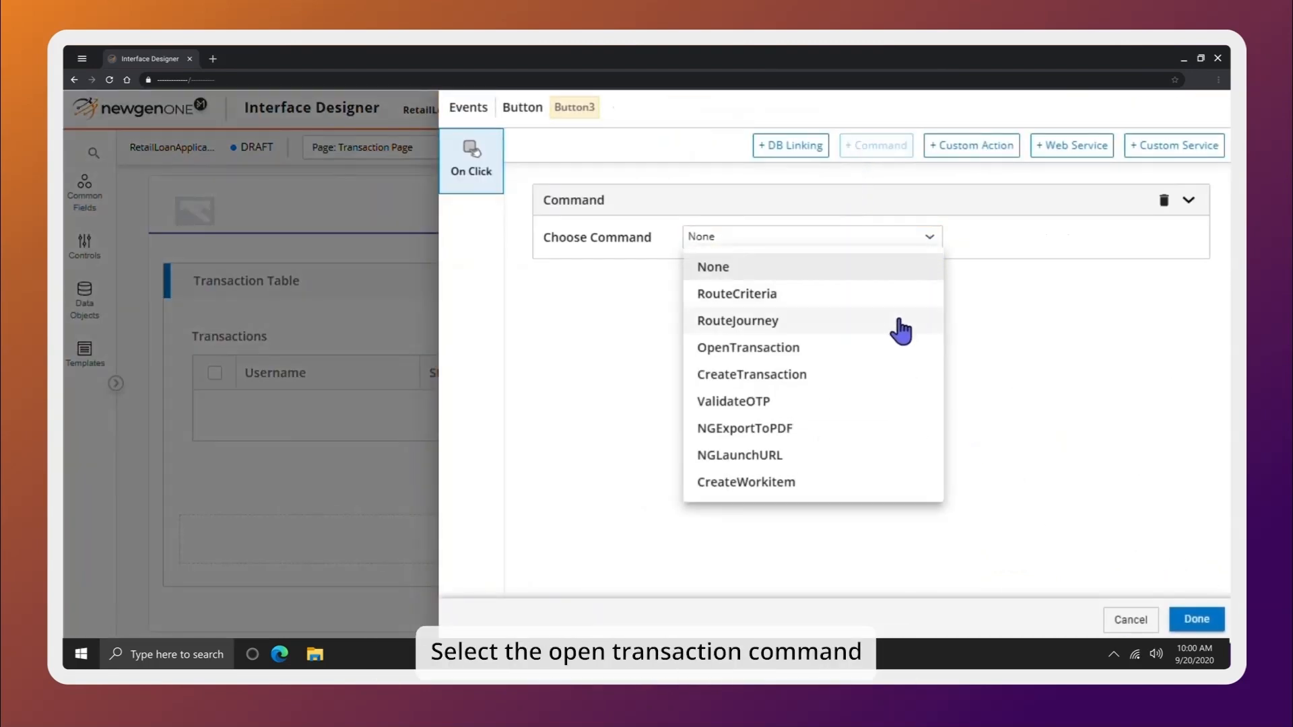
pyautogui.click(850, 357)
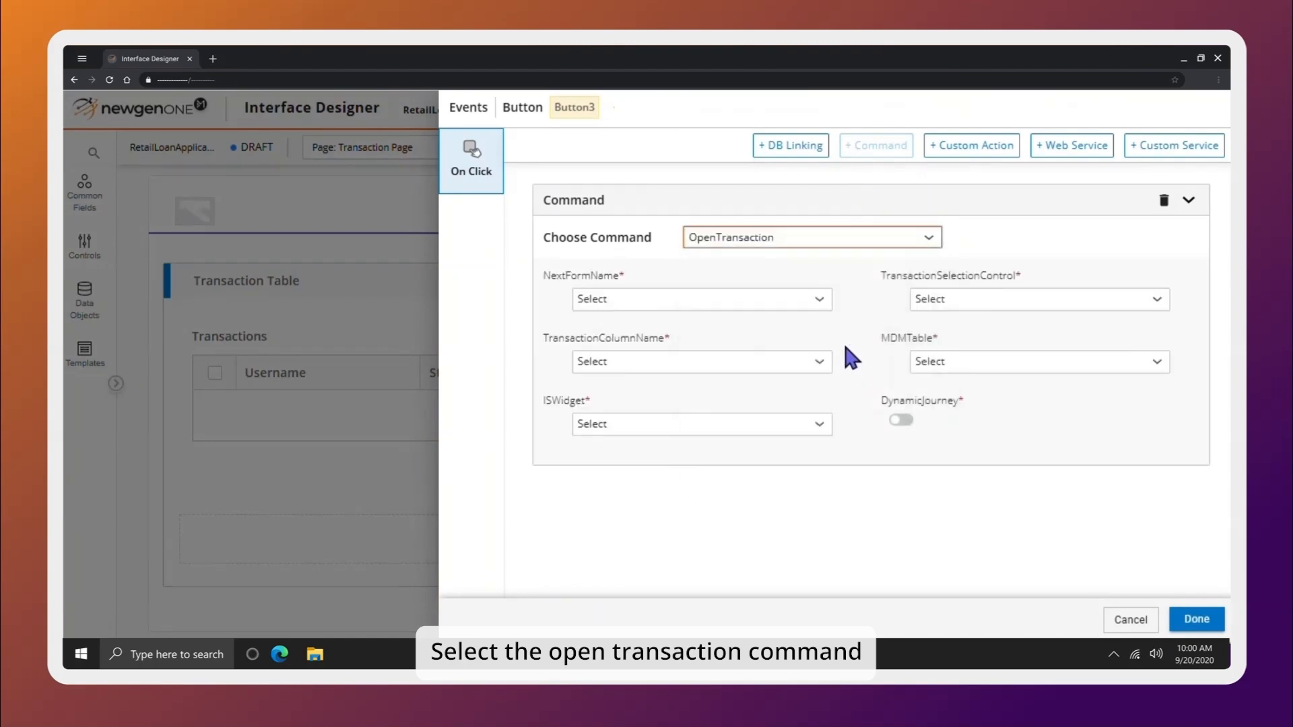
# Set the command's NextFormName to Page 1, TransactionSelectionControl to table1 and TransactionColumnName to Reference Key
pyautogui.click(744, 301)
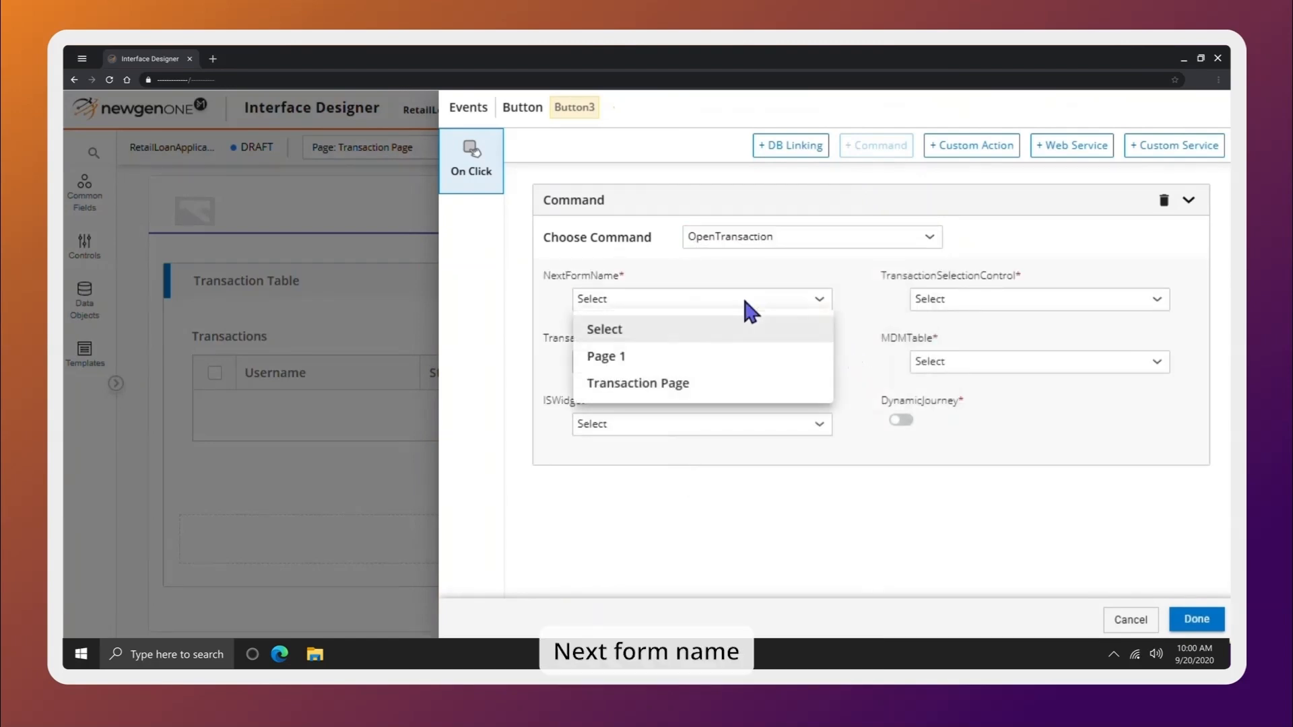
pyautogui.click(741, 363)
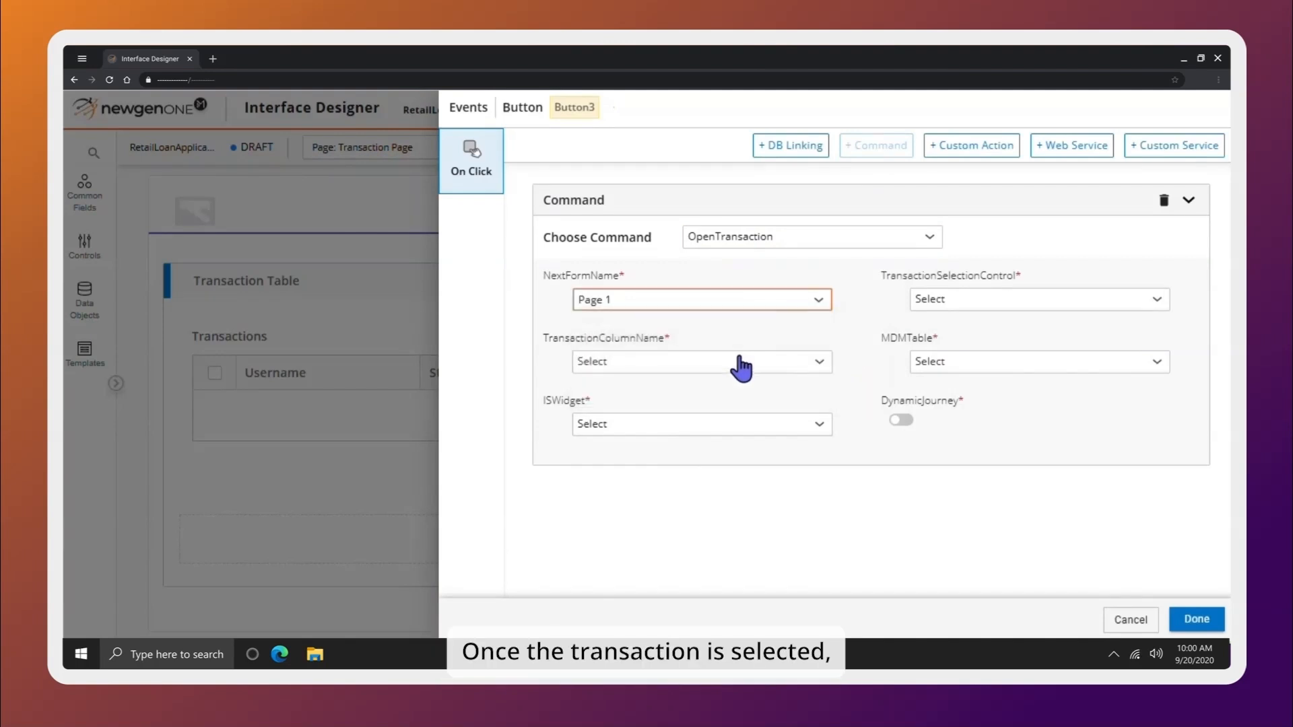
pyautogui.click(980, 301)
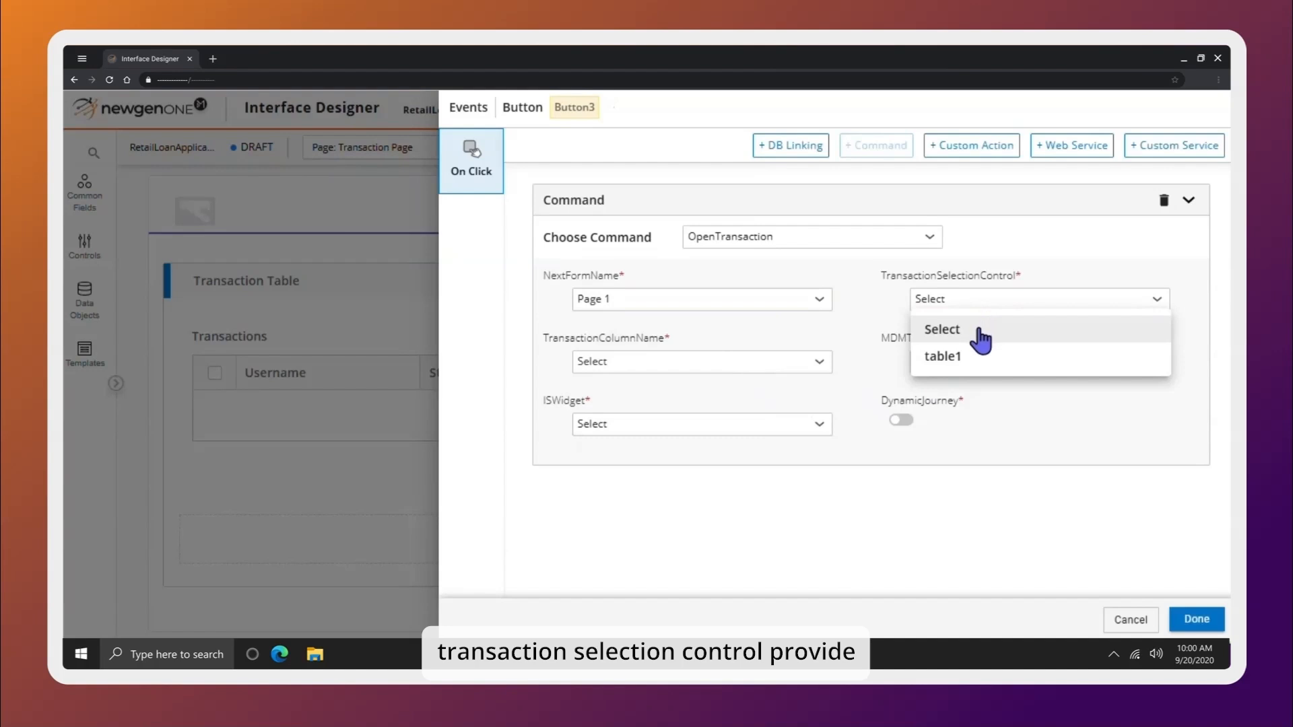
pyautogui.click(979, 357)
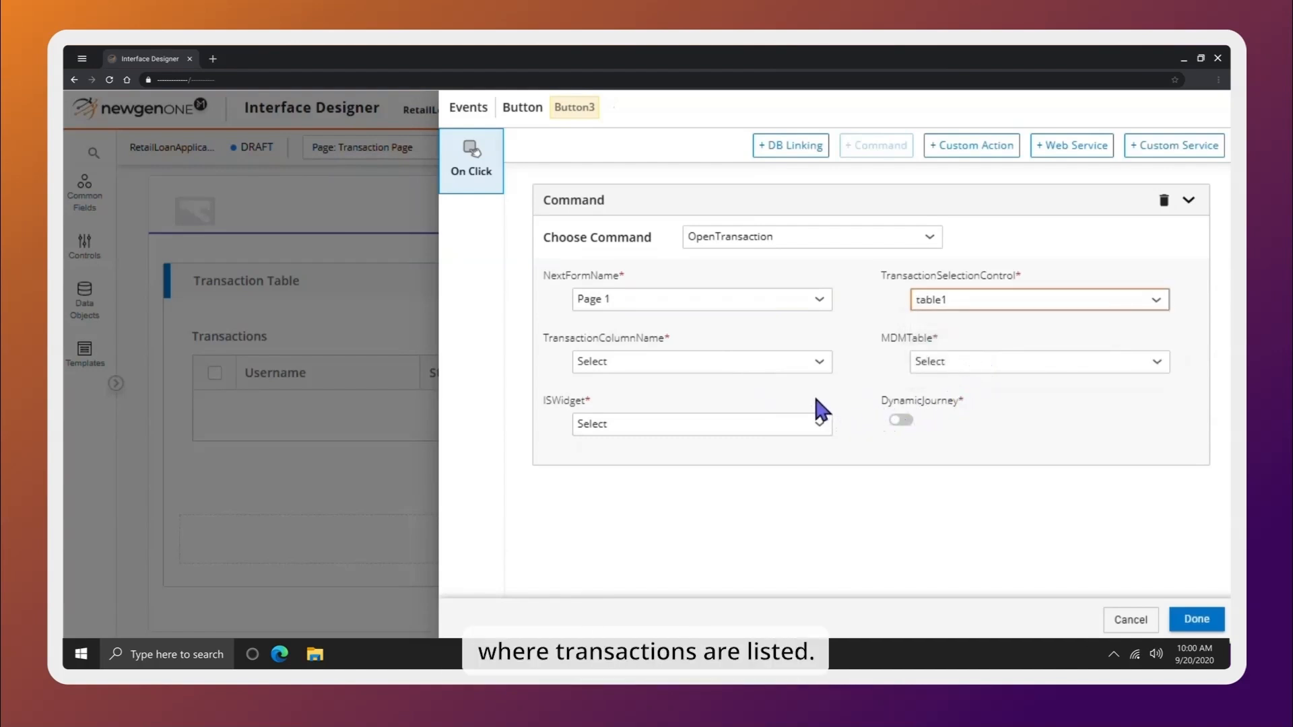
pyautogui.click(801, 361)
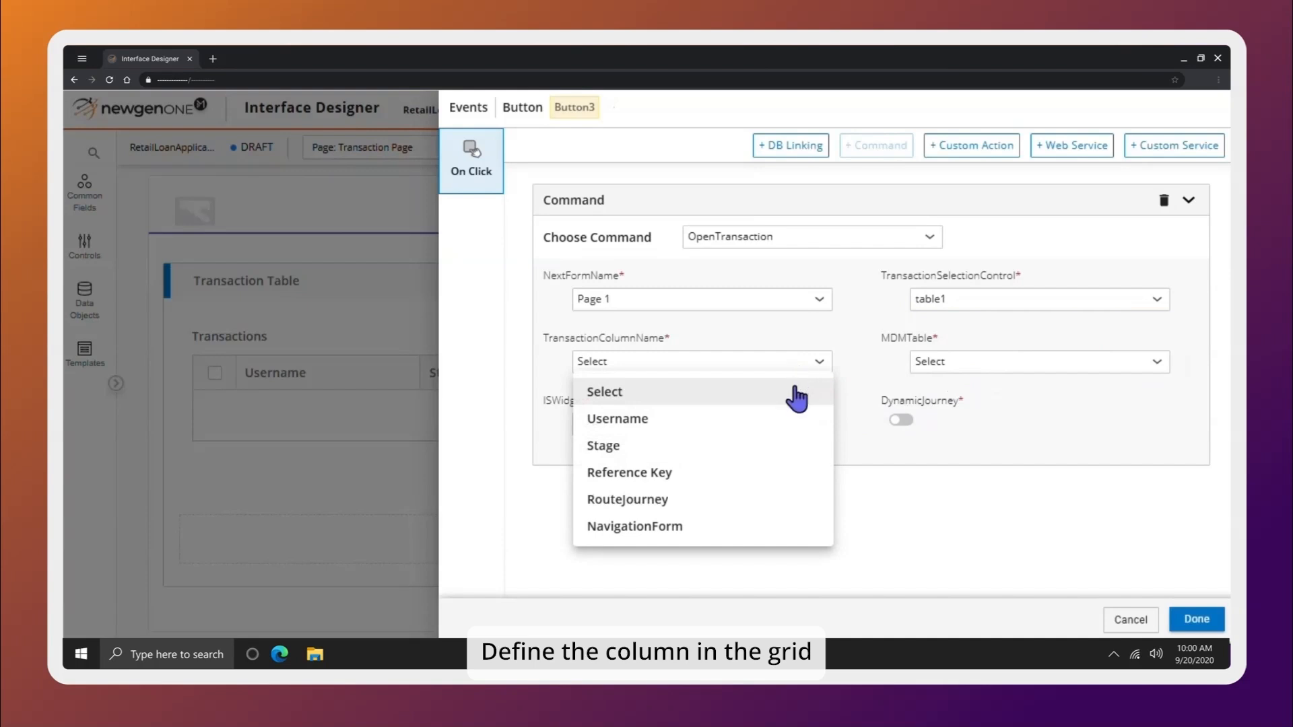
pyautogui.click(769, 480)
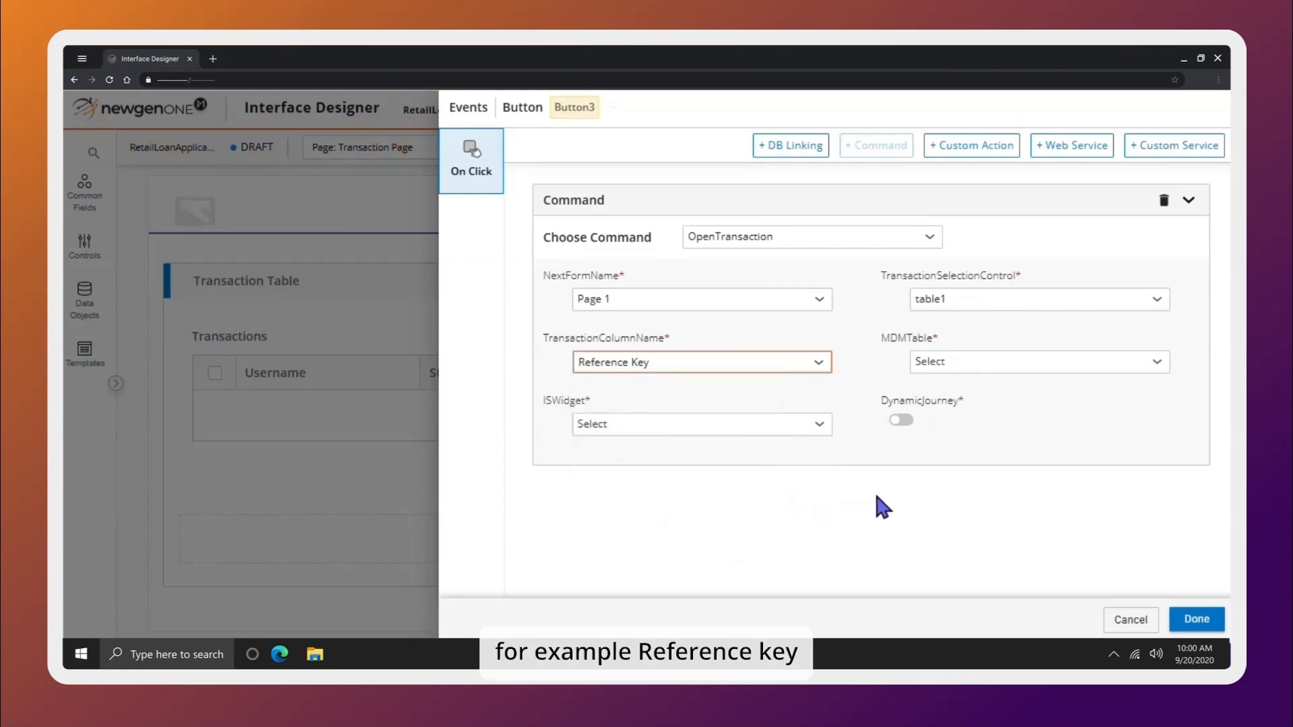
# Set both MDMTable and ISWidget to Yes for the OpenTransaction command
pyautogui.click(971, 363)
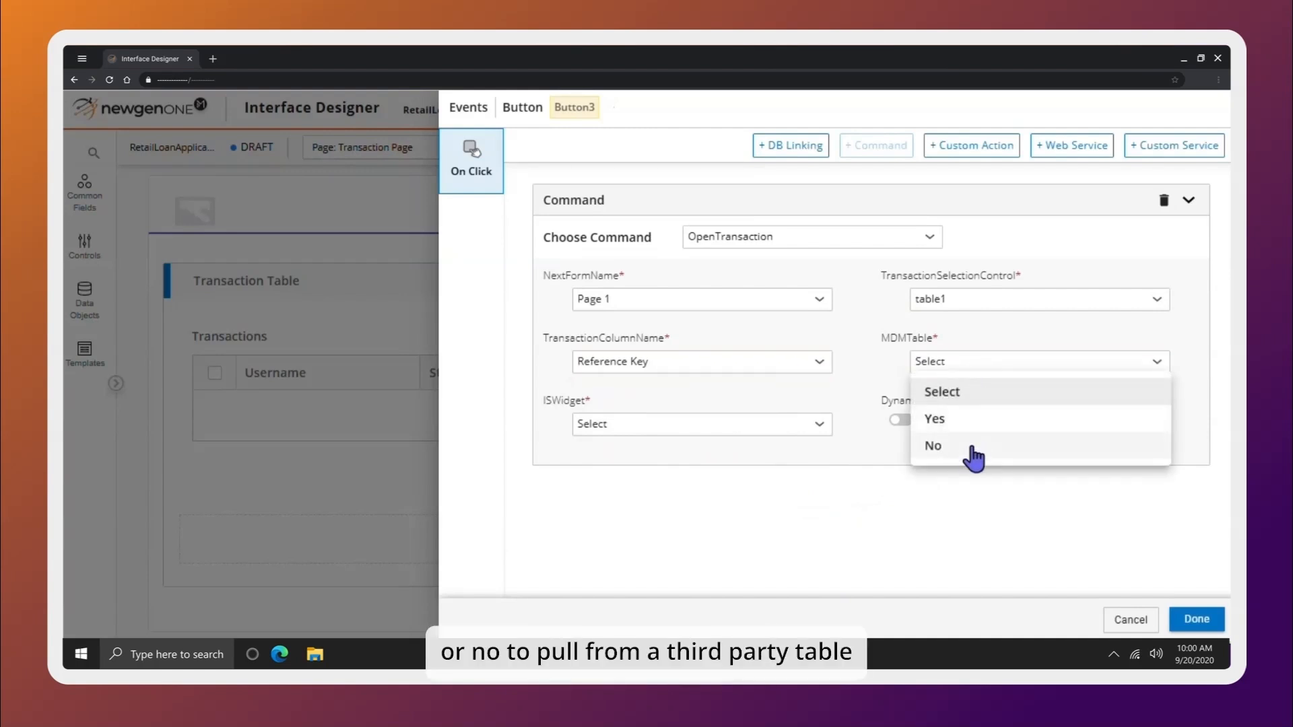
pyautogui.click(971, 421)
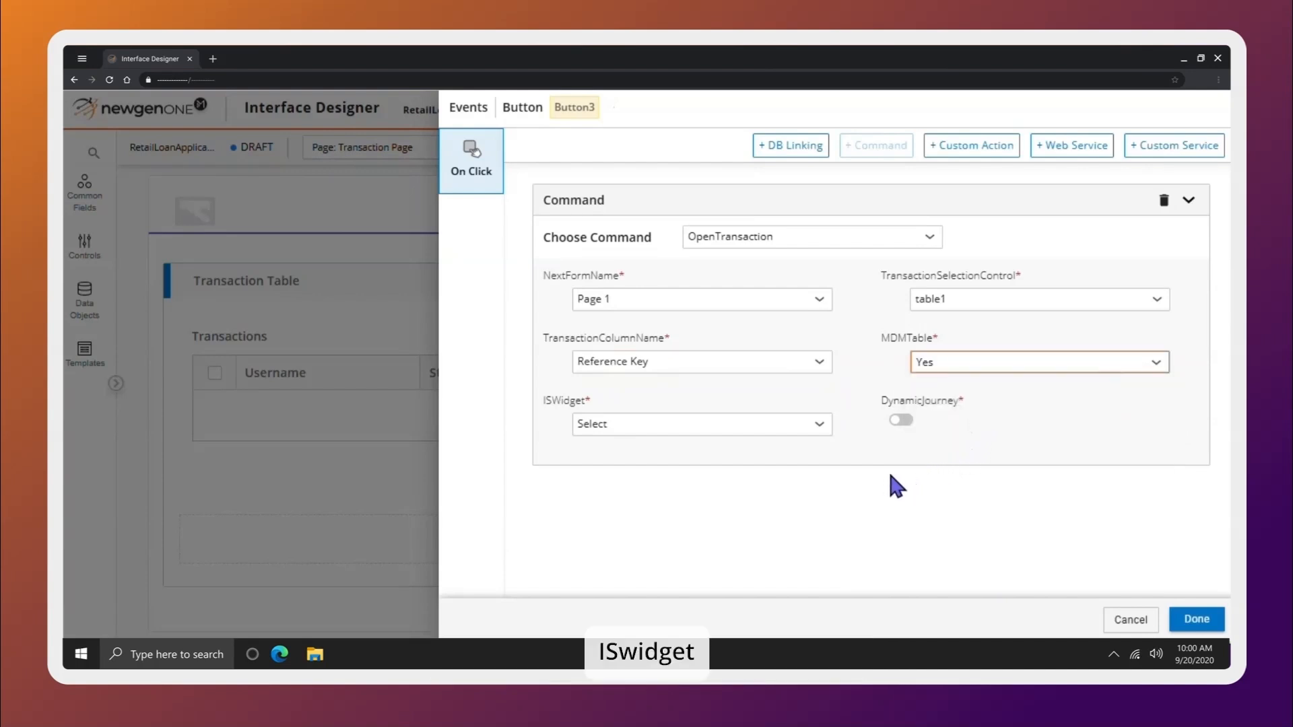
pyautogui.click(803, 426)
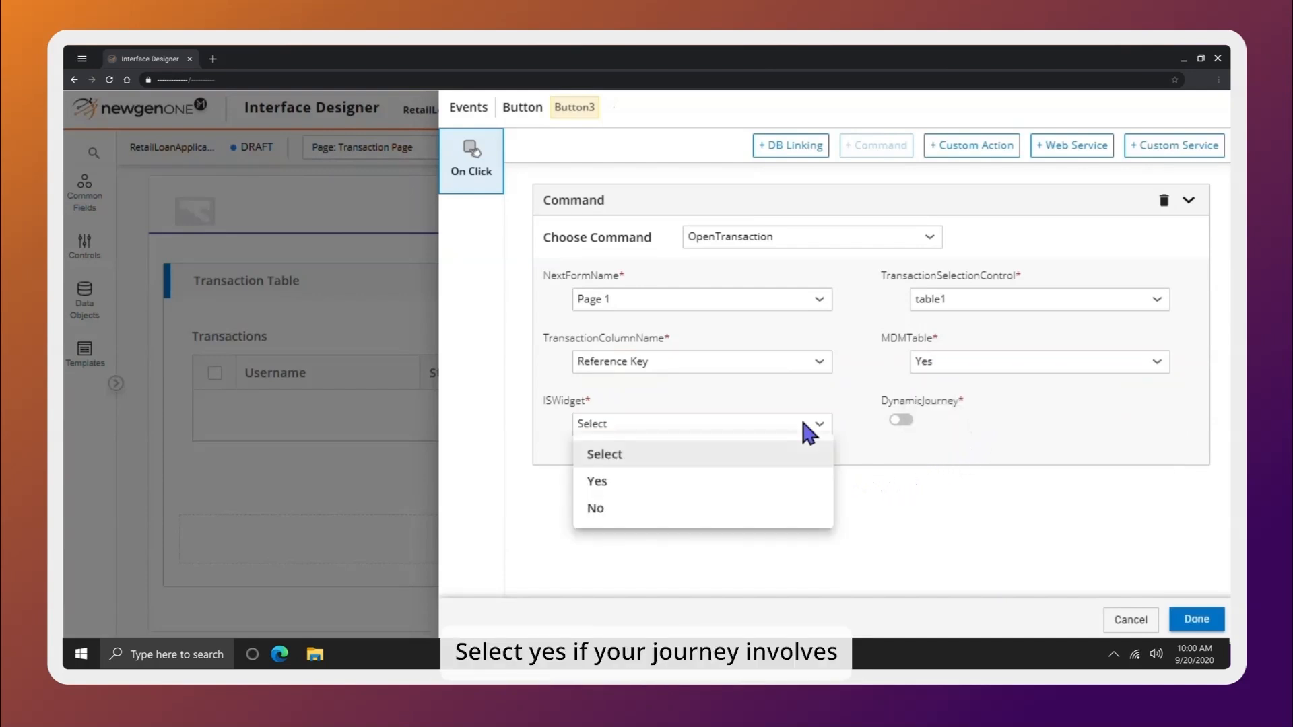
pyautogui.click(786, 493)
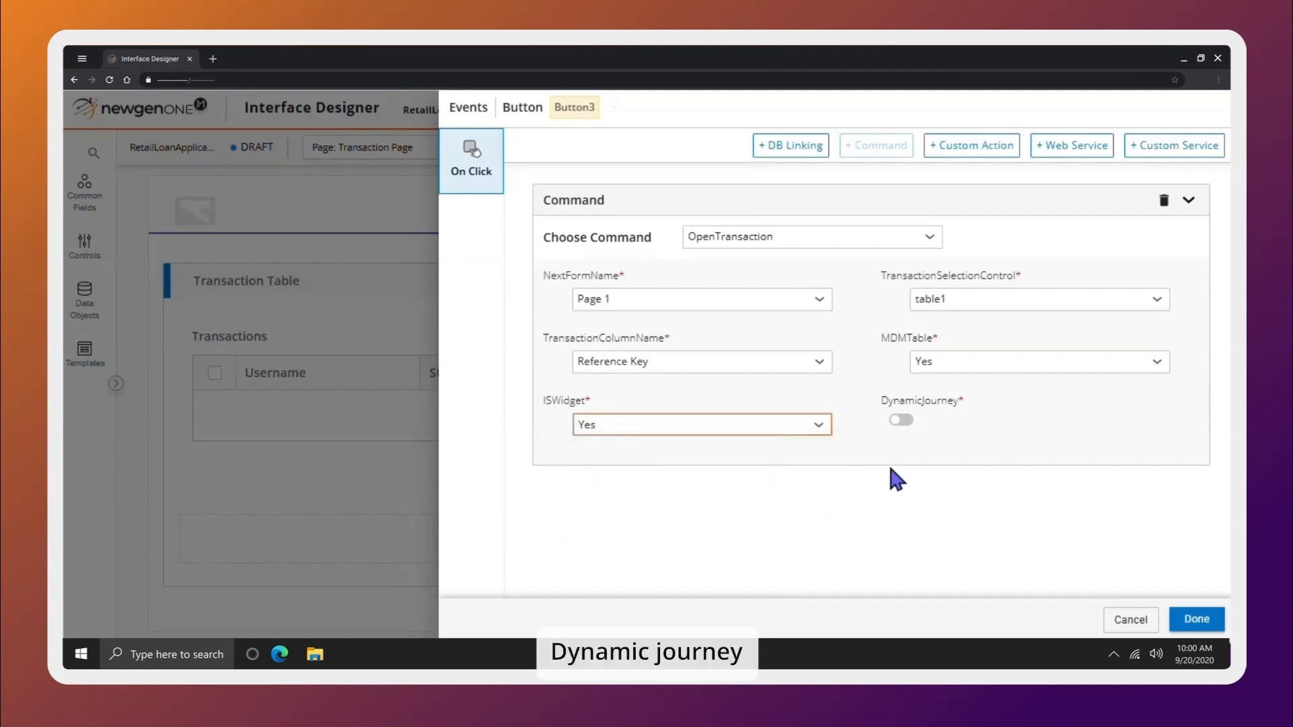
# Enable DynamicJourney with RouteJourney as the route journey column and NavigationForm as the navigation form column, and save the On Click event
pyautogui.click(902, 420)
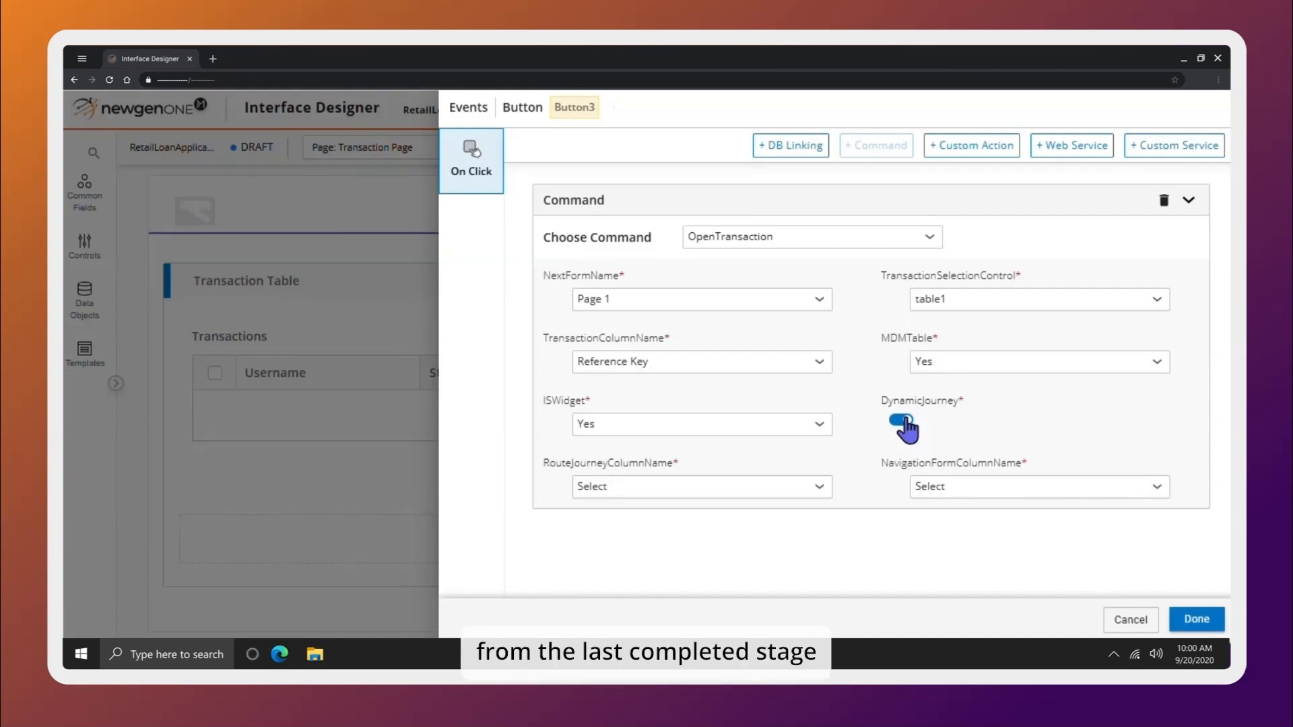
pyautogui.click(796, 488)
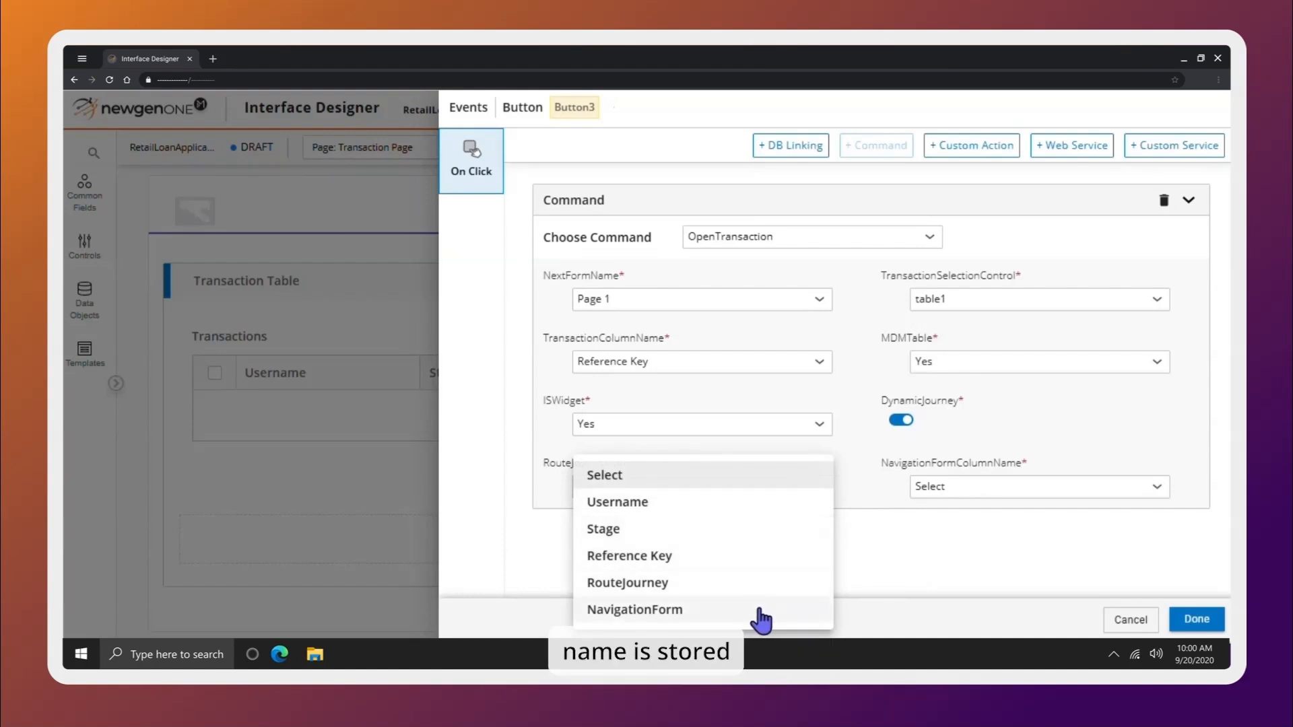
pyautogui.click(757, 583)
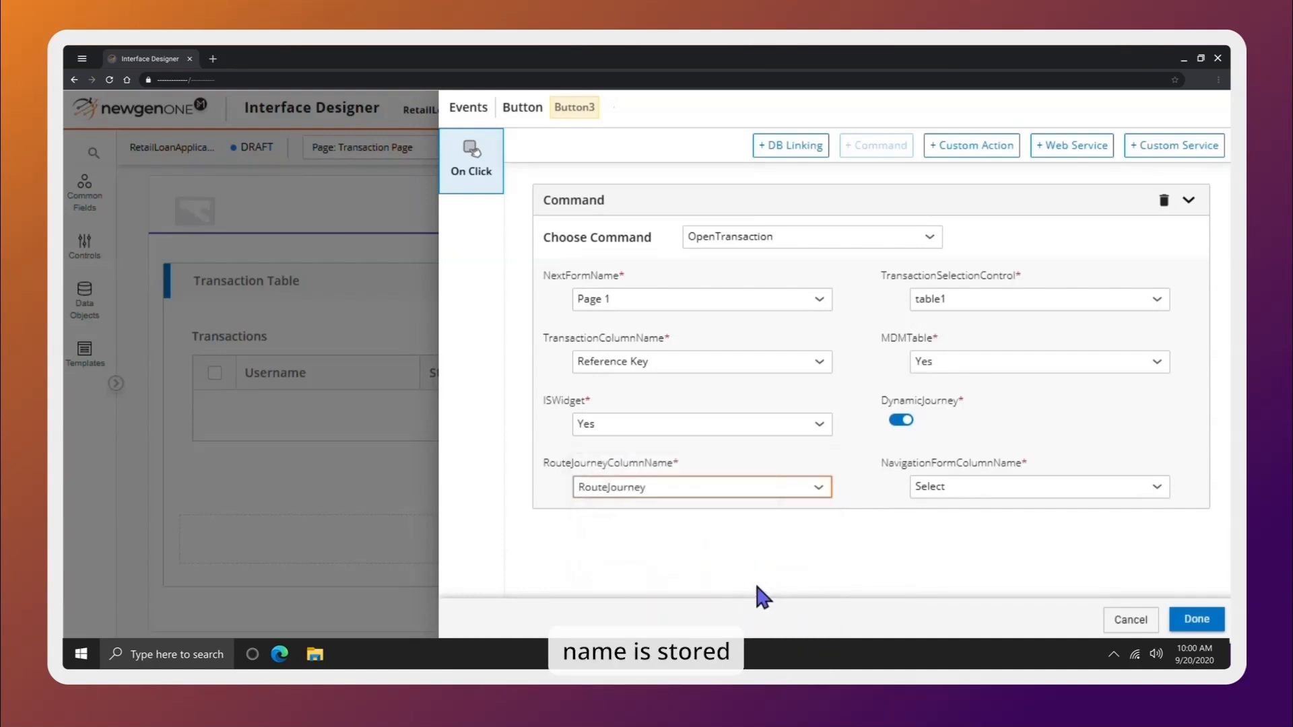
pyautogui.click(956, 487)
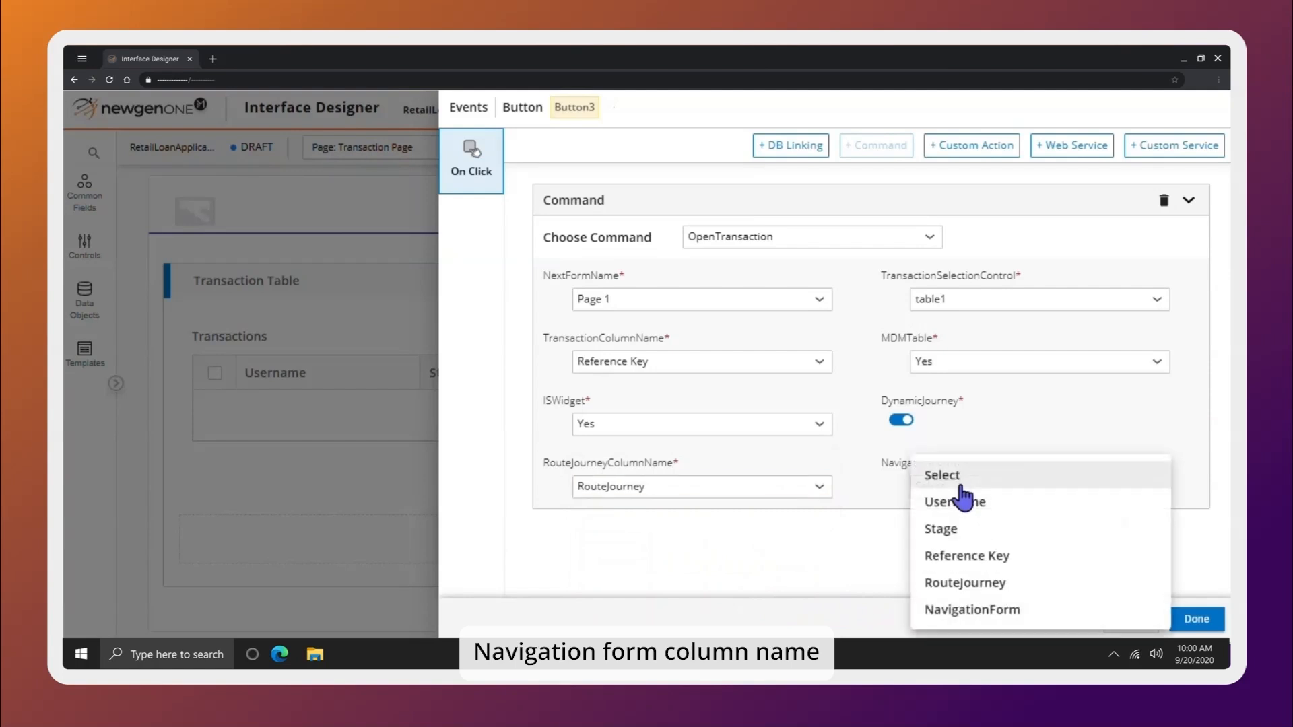
pyautogui.click(963, 610)
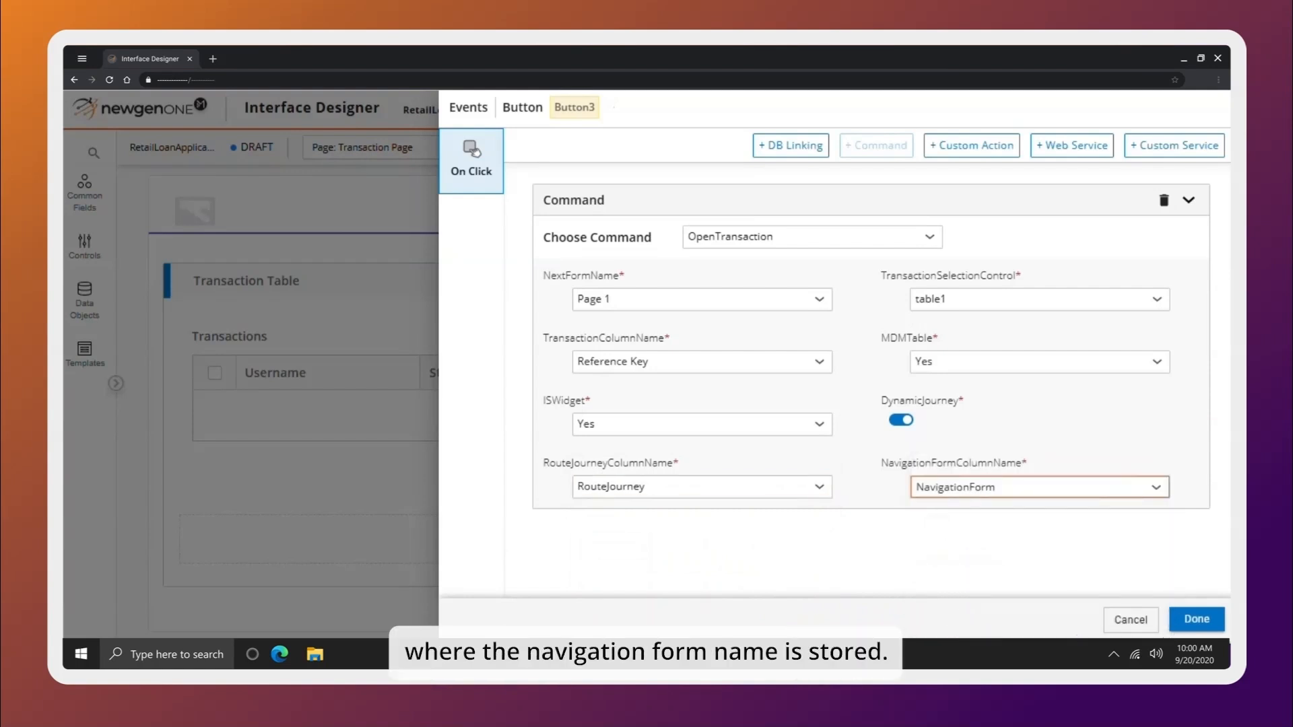
pyautogui.click(1202, 624)
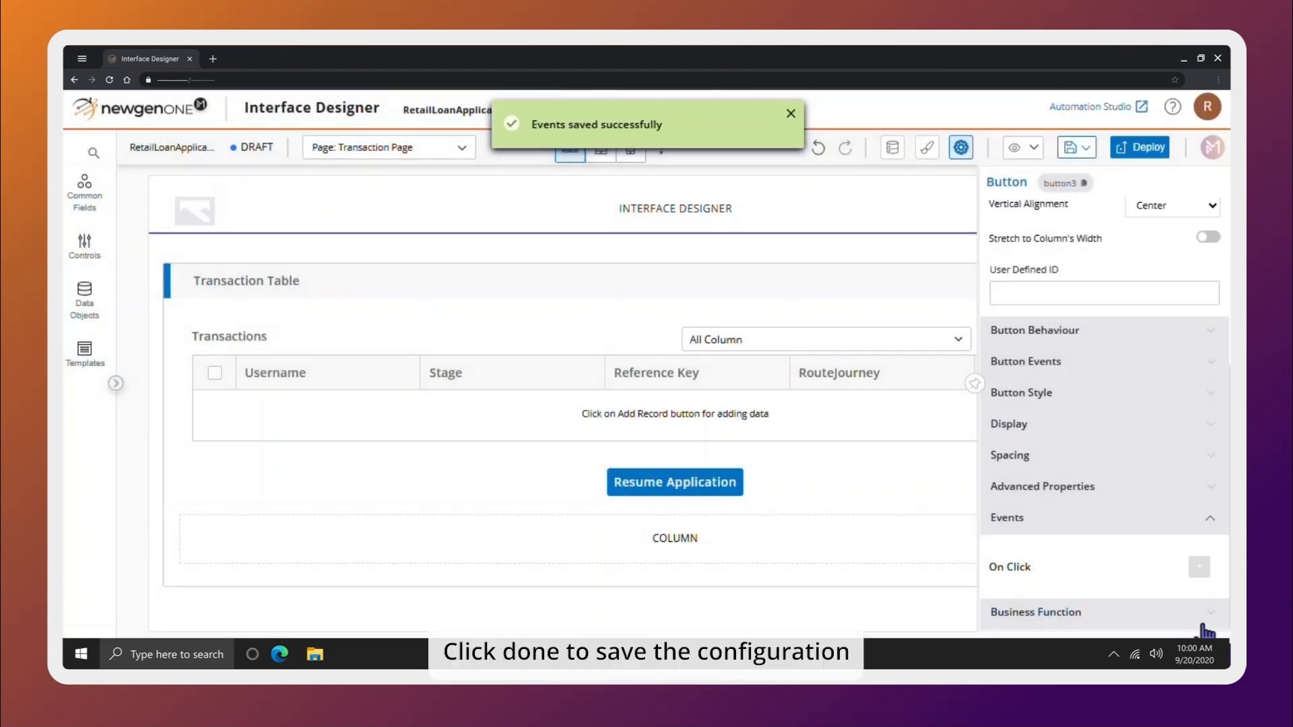
pyautogui.click(864, 607)
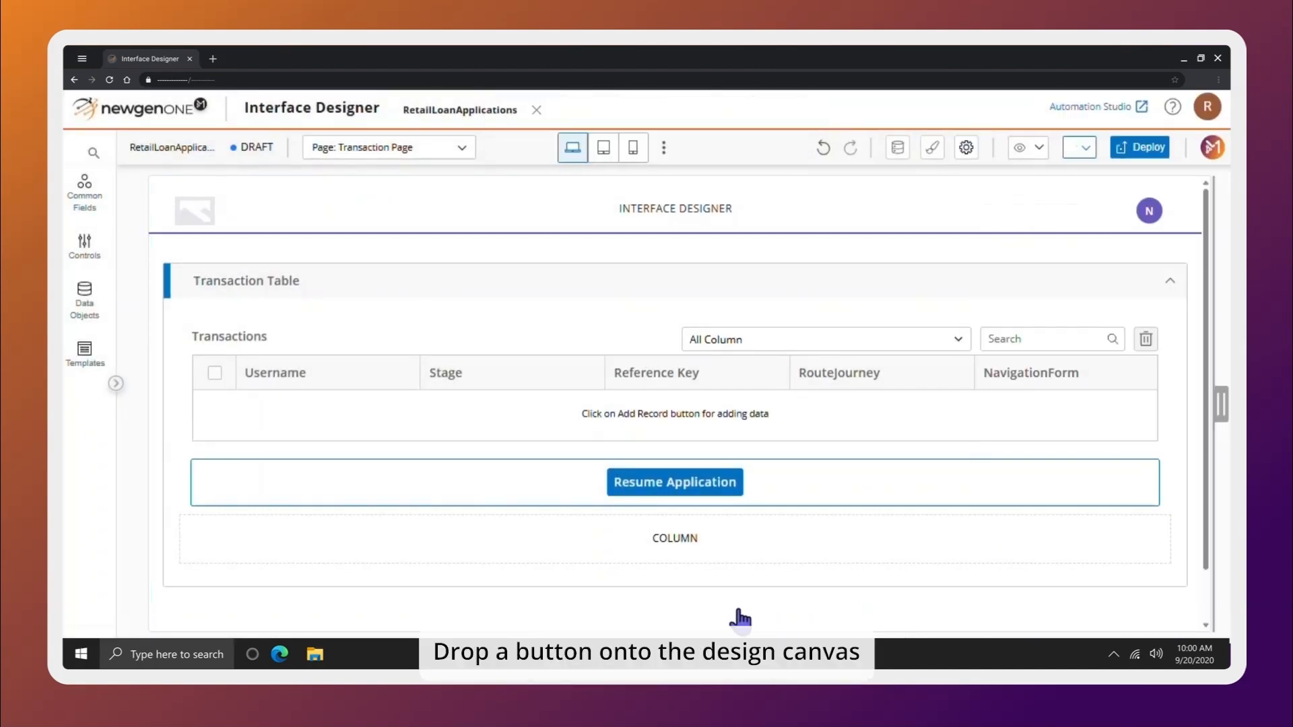
# Place another Button control in the empty column below the Resume Application button
pyautogui.click(85, 246)
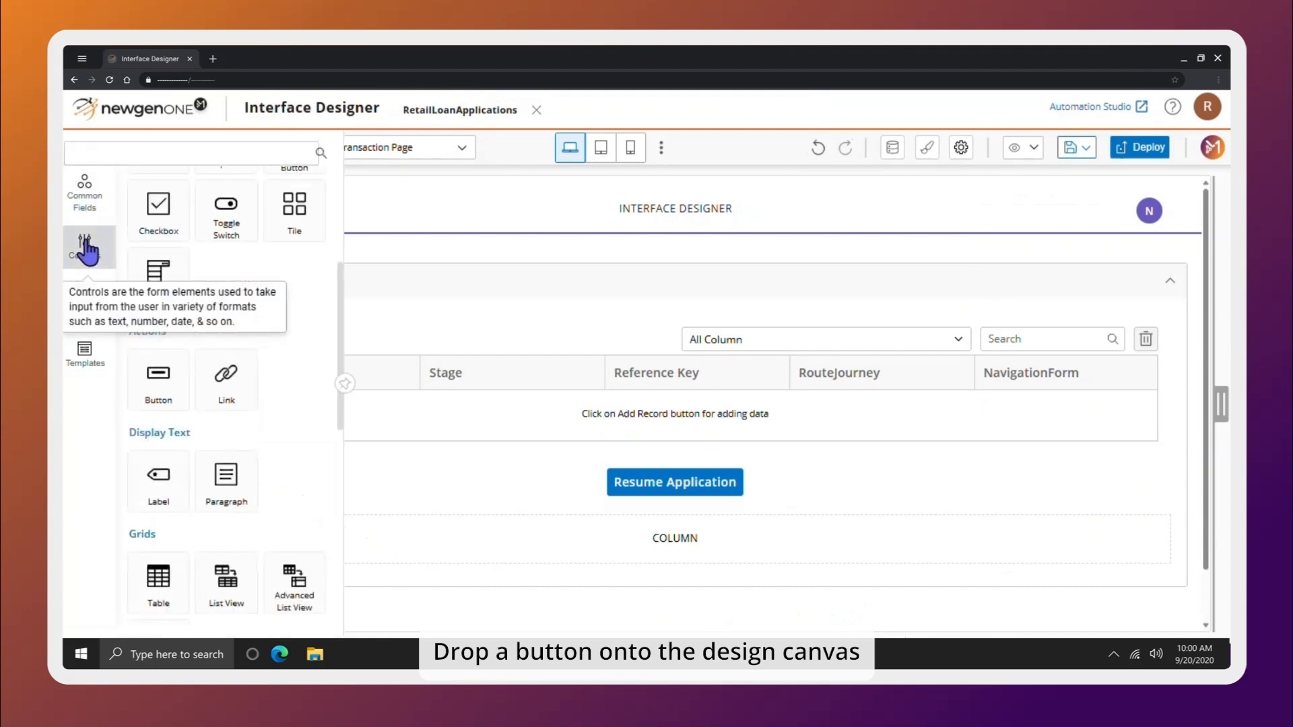
pyautogui.scroll(-2, 171, 277)
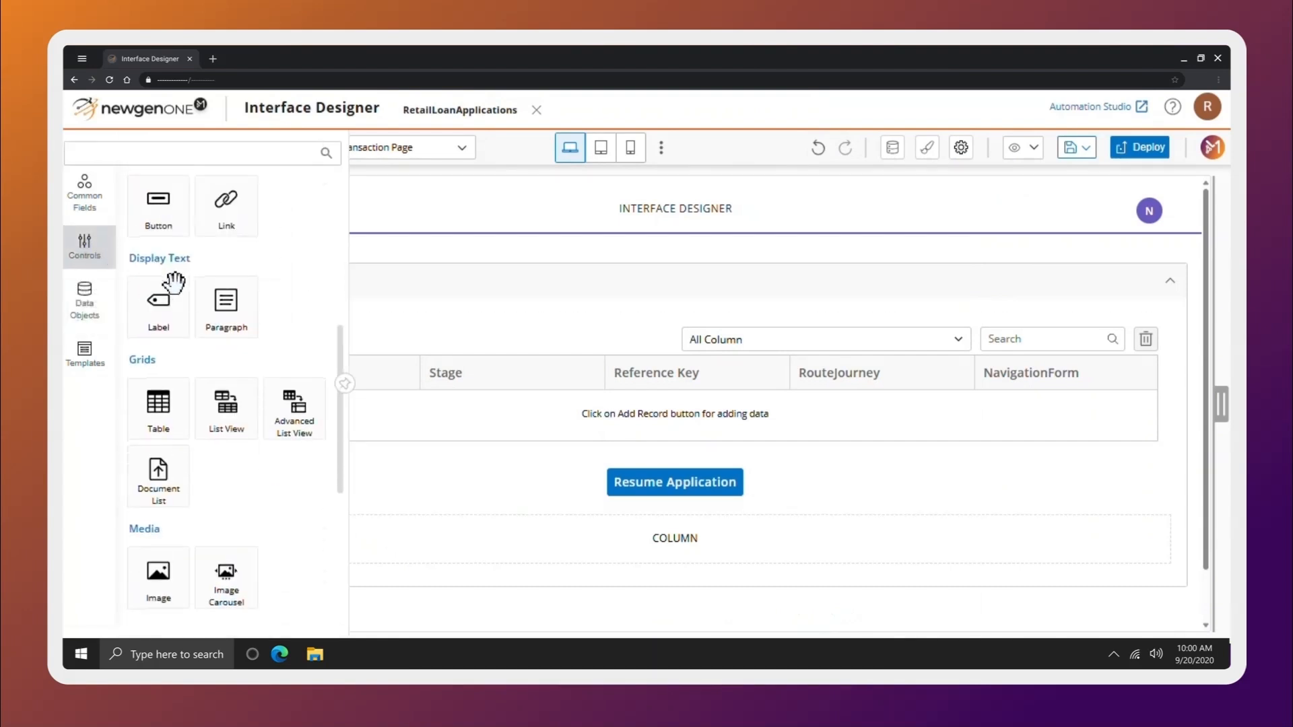
pyautogui.scroll(1, 174, 281)
pyautogui.moveTo(163, 281); pyautogui.dragTo(712, 564)
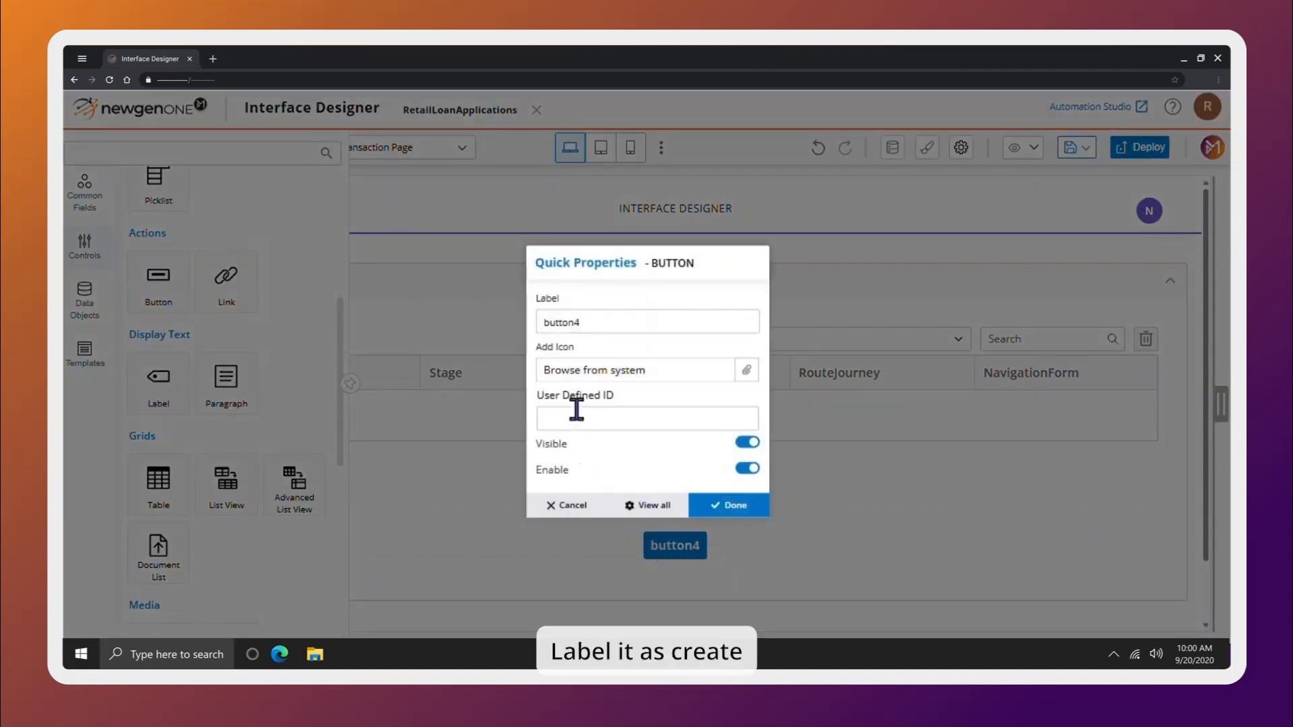
# Label the new button Create Application in its quick properties and apply the change
pyautogui.moveTo(585, 324); pyautogui.dragTo(532, 310)
pyautogui.write('Create')
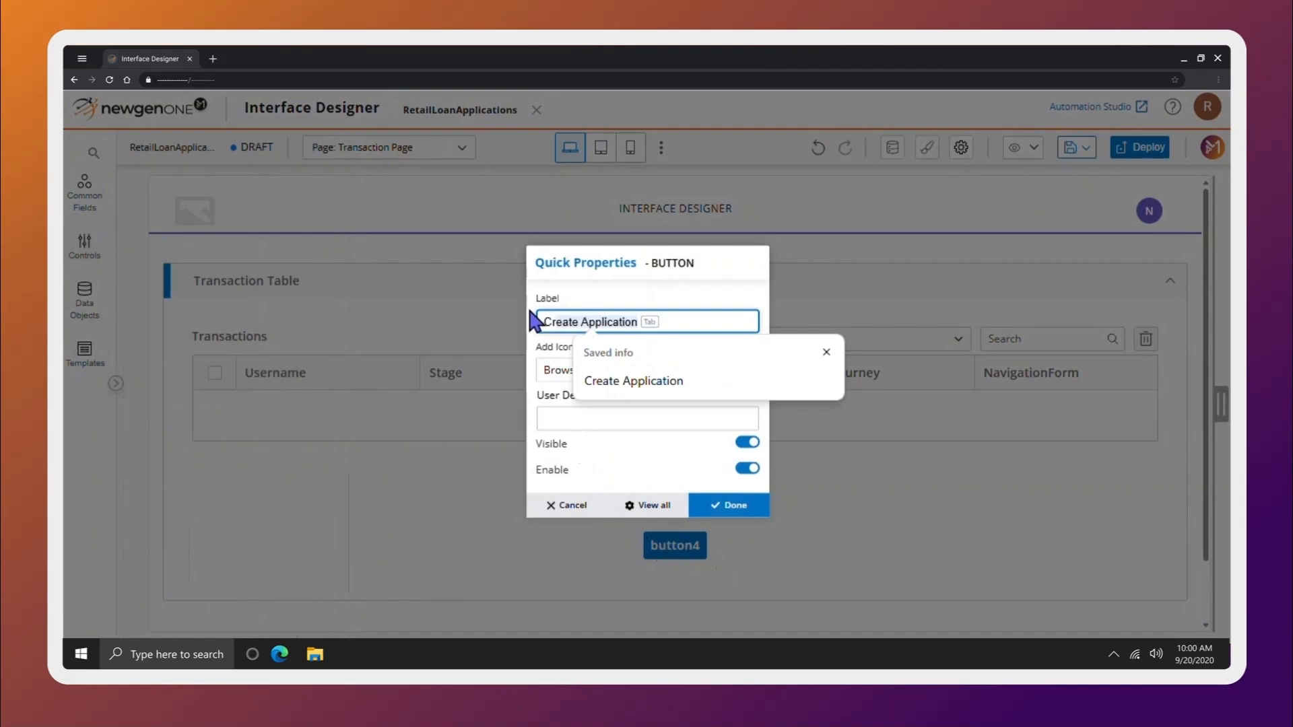
pyautogui.press('Tab')
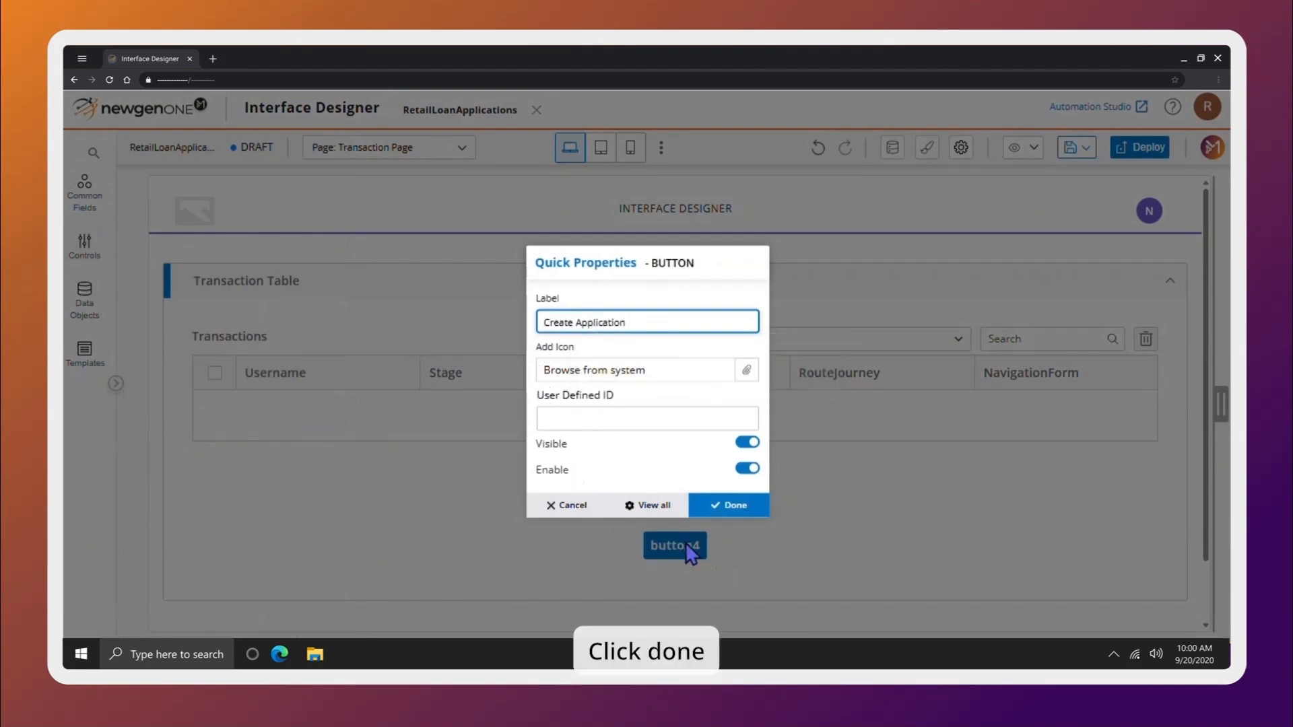
pyautogui.click(744, 509)
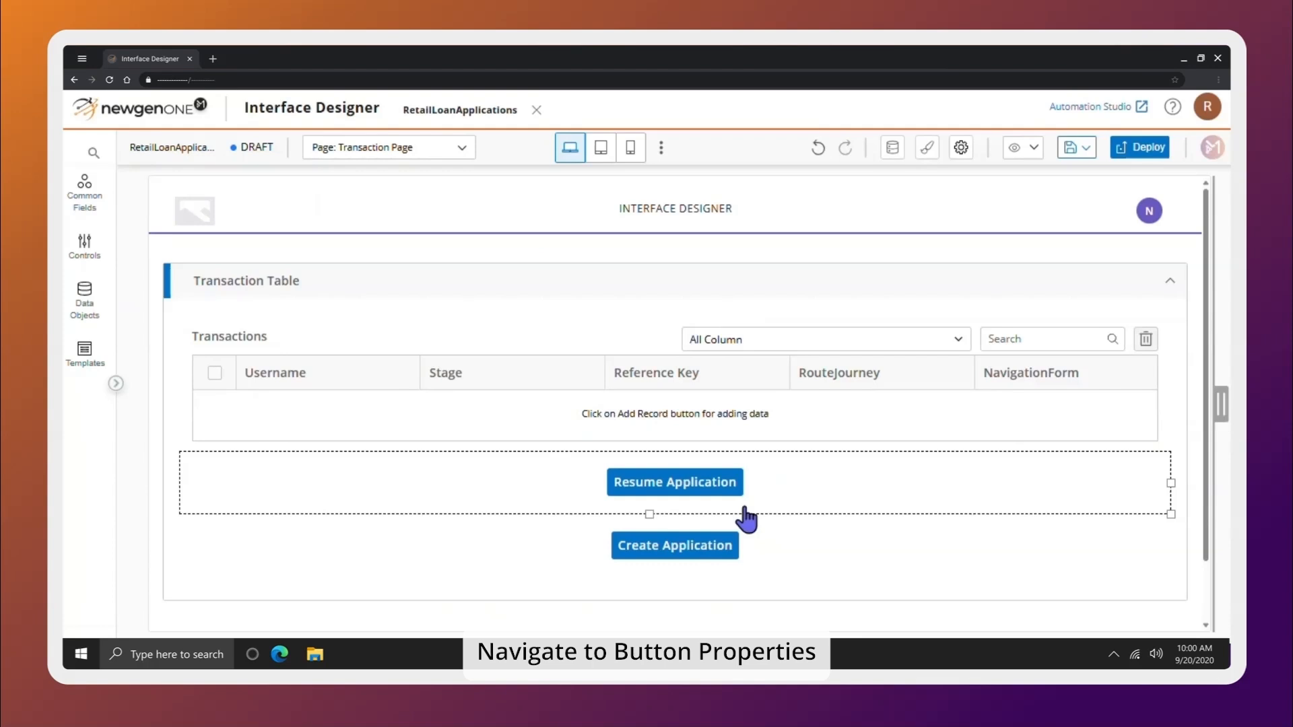
# Open the On Click event configuration in the Create Application button's properties
pyautogui.click(745, 559)
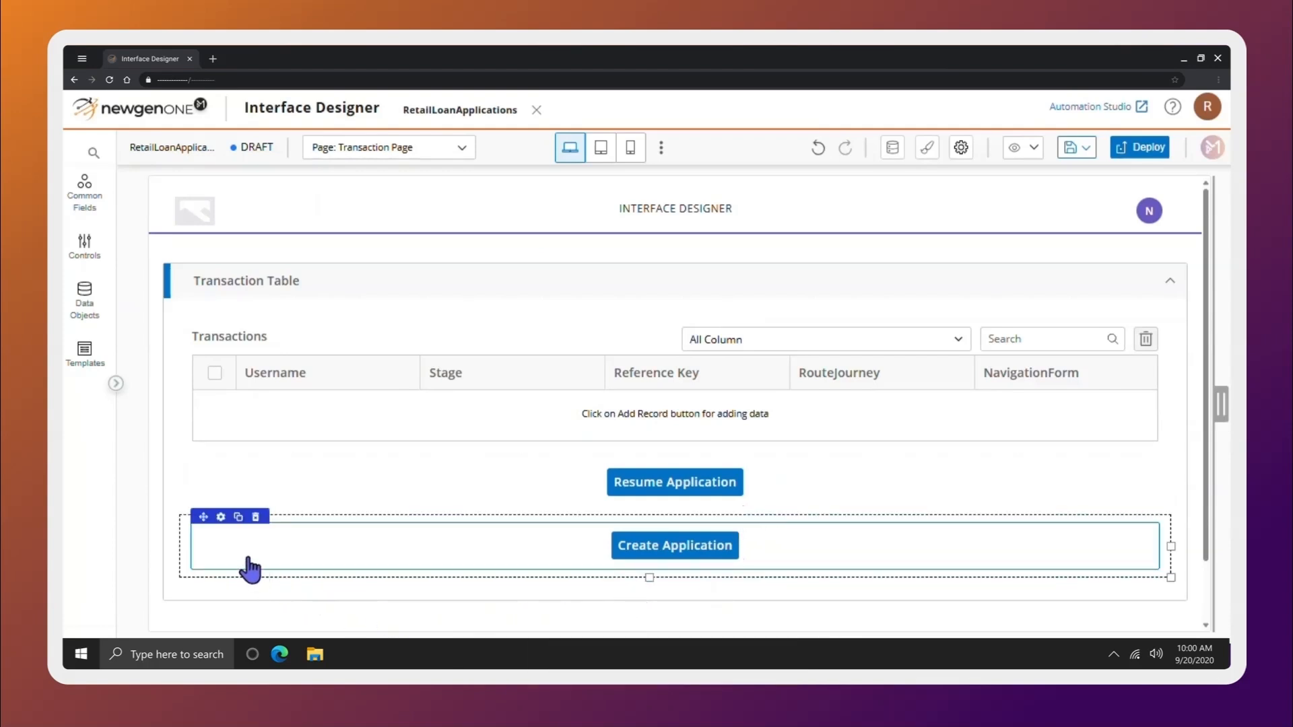
pyautogui.click(220, 517)
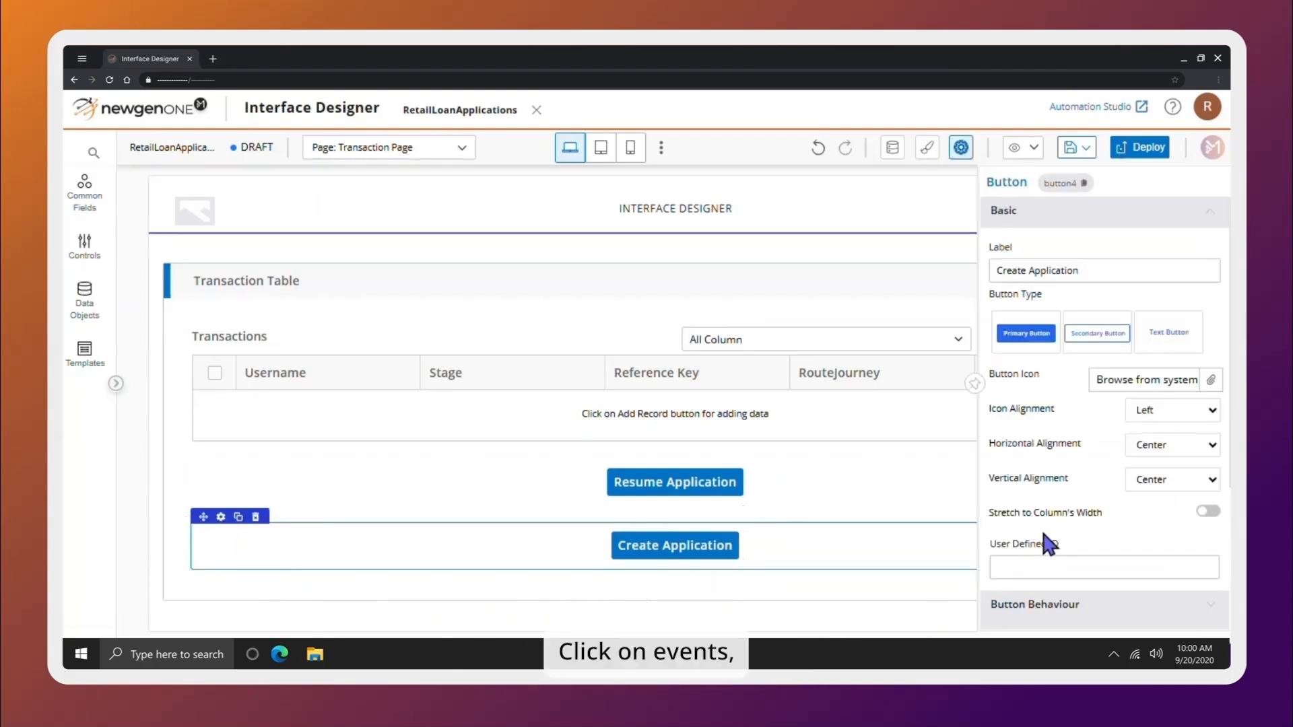
pyautogui.scroll(-3, 1084, 420)
pyautogui.click(1212, 582)
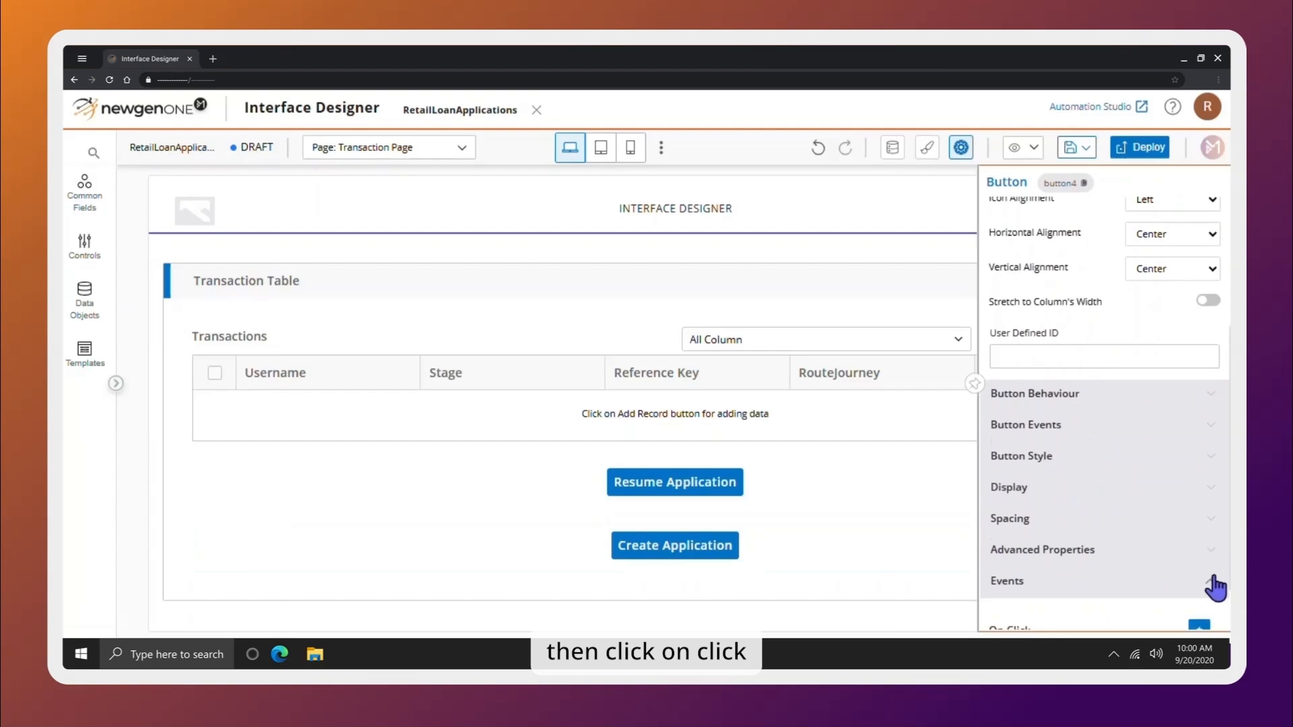
pyautogui.click(1200, 569)
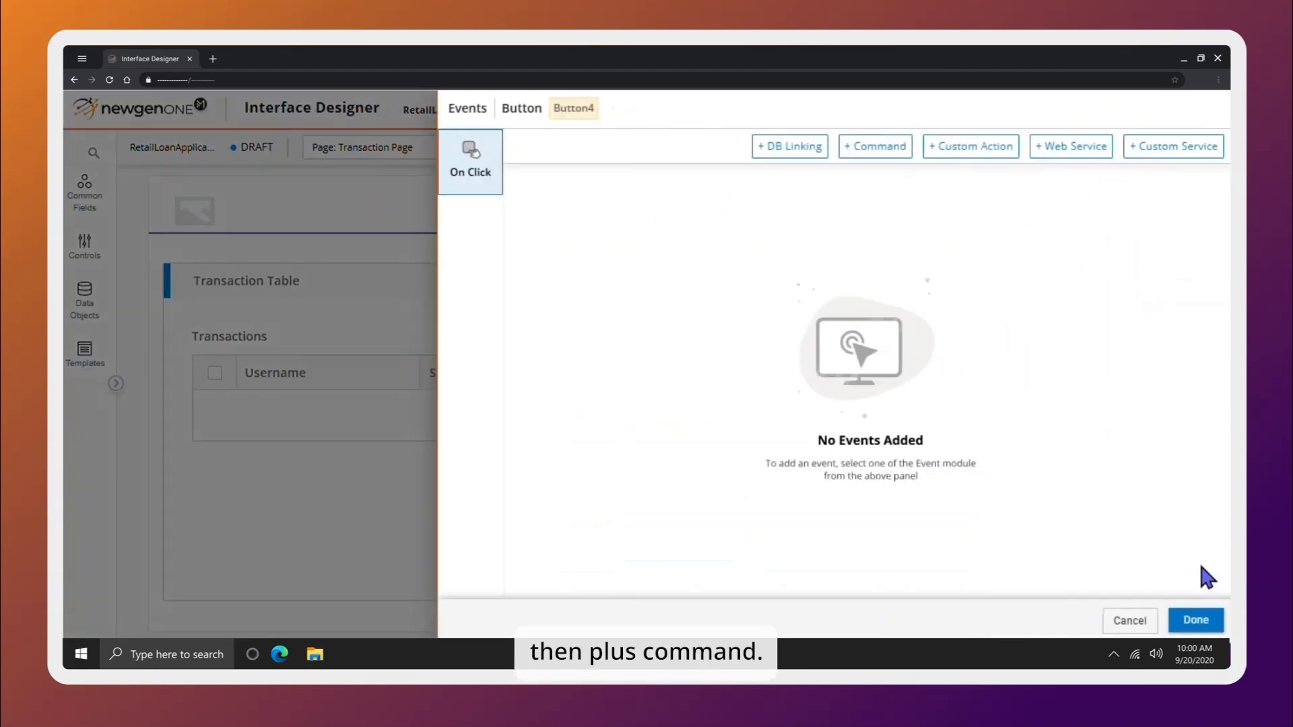
# Add a CreateTransaction command with Page 1 as the FormName to the On Click event and save it
pyautogui.click(864, 147)
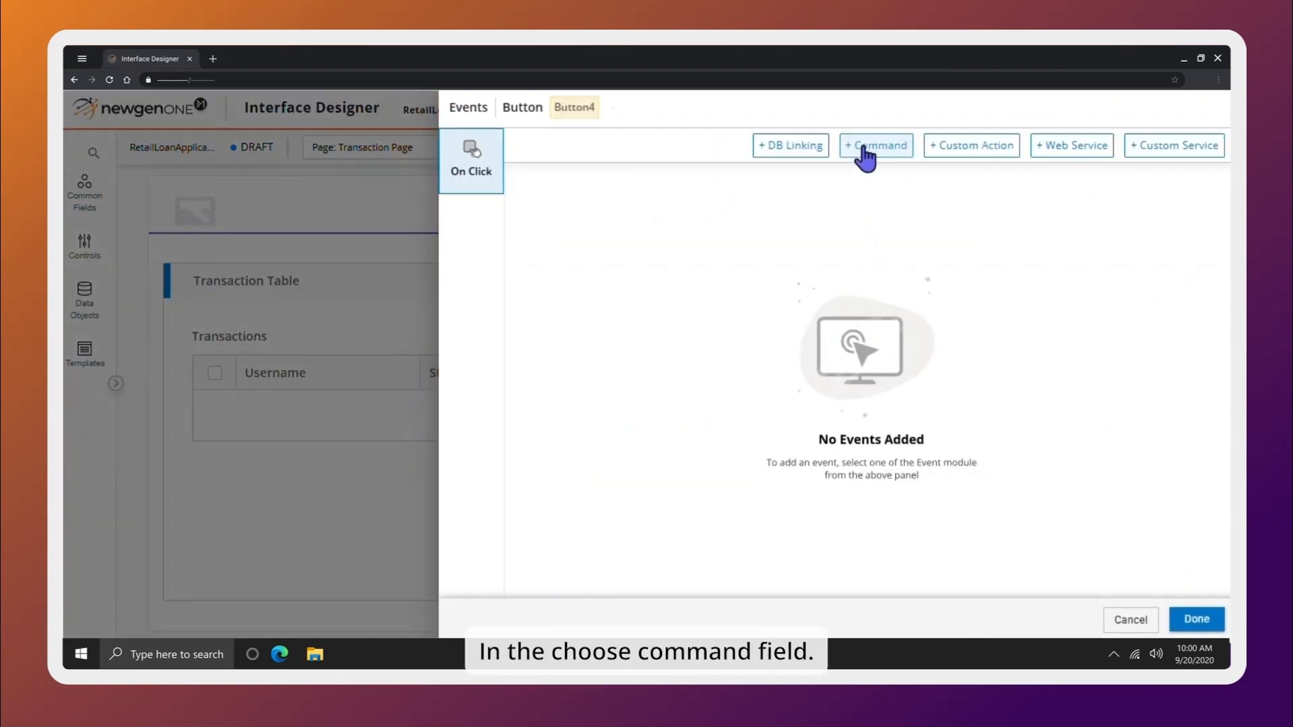
pyautogui.click(874, 239)
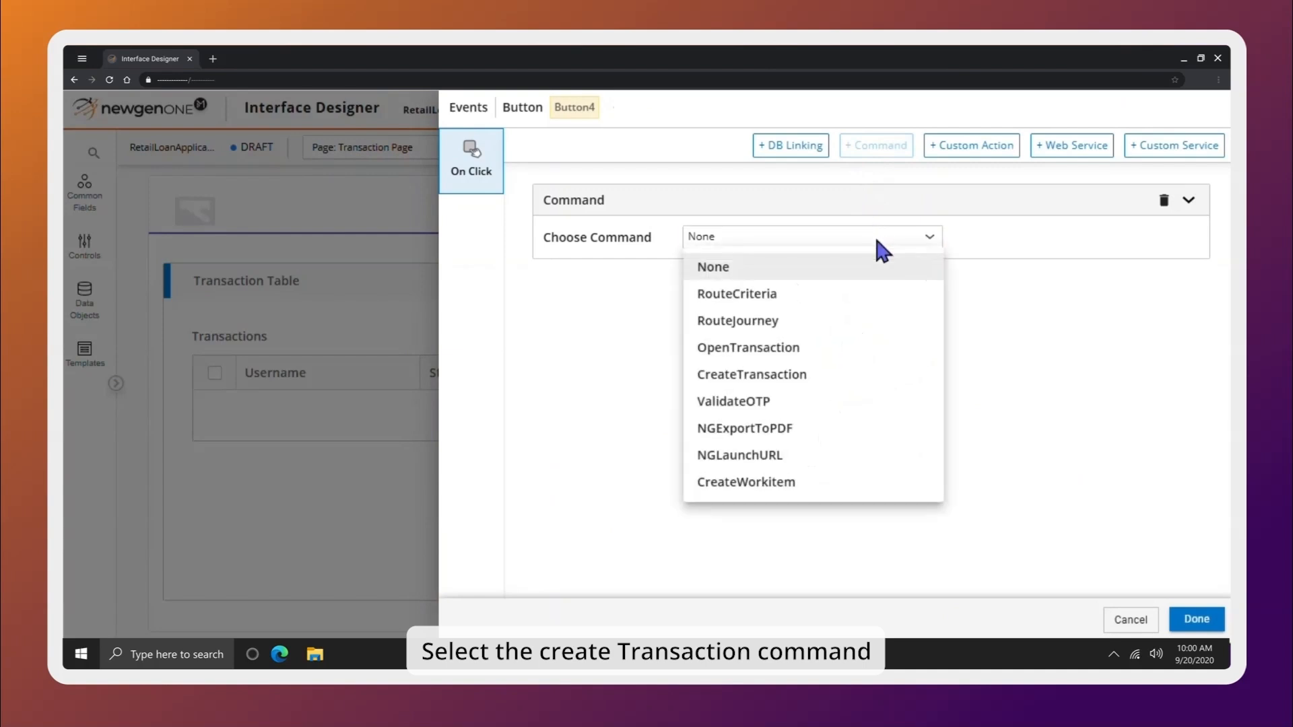
pyautogui.click(829, 374)
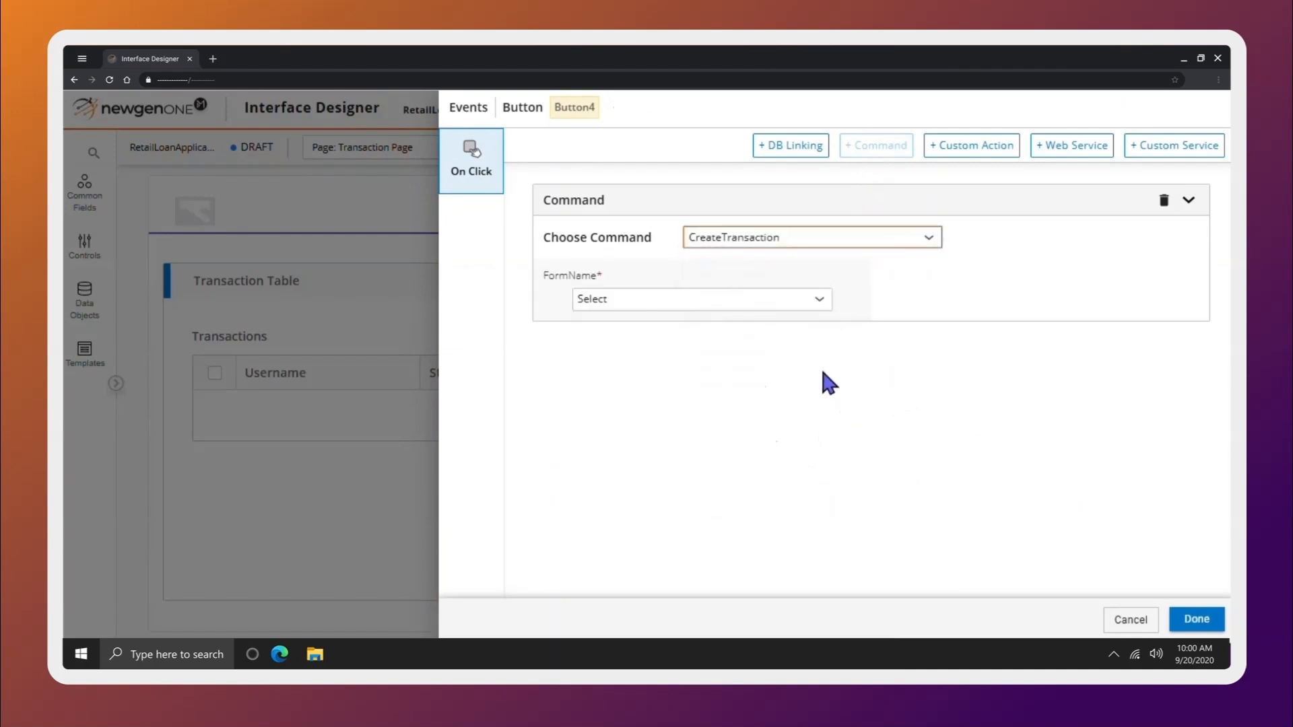
pyautogui.click(795, 299)
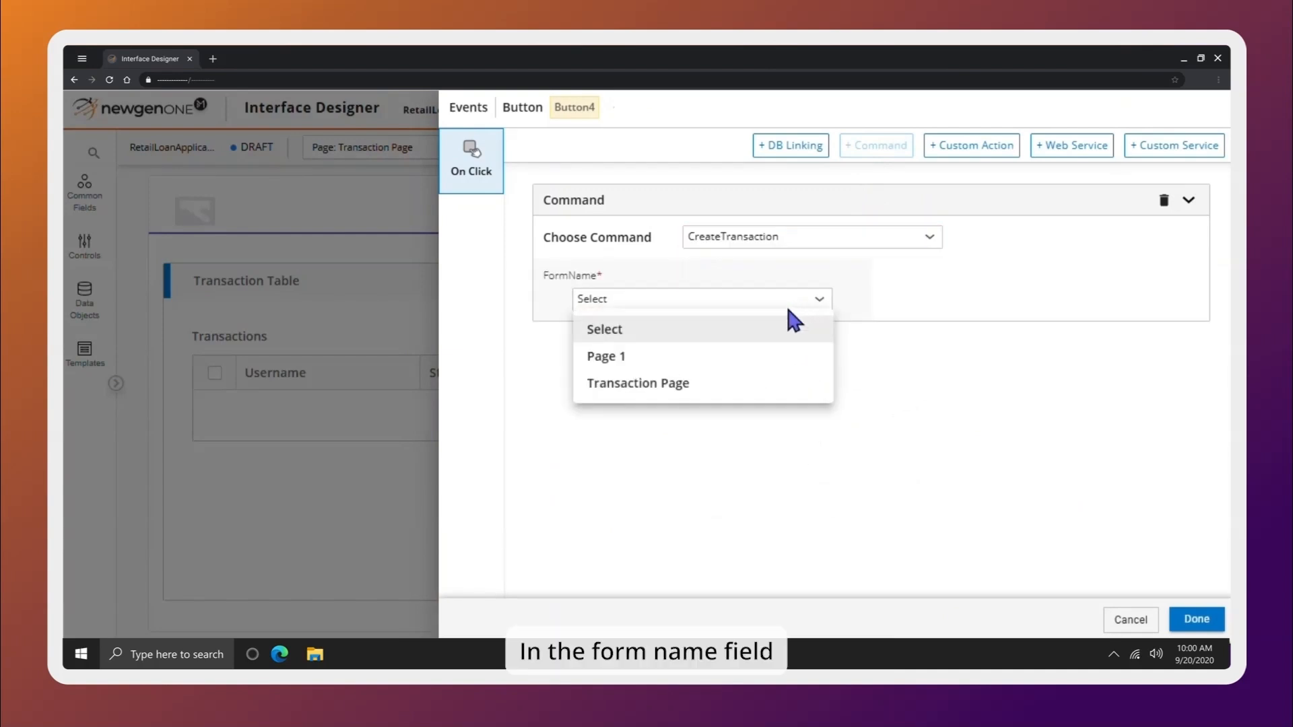
pyautogui.click(771, 357)
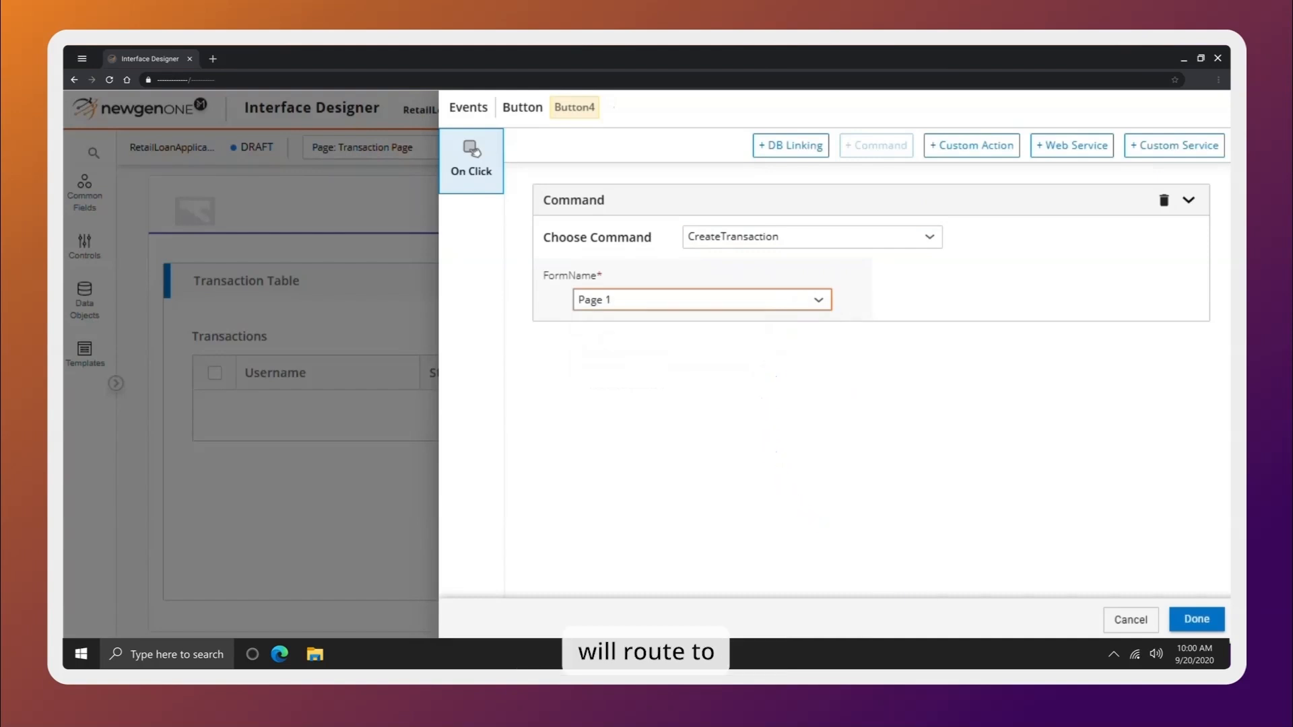
pyautogui.click(1197, 623)
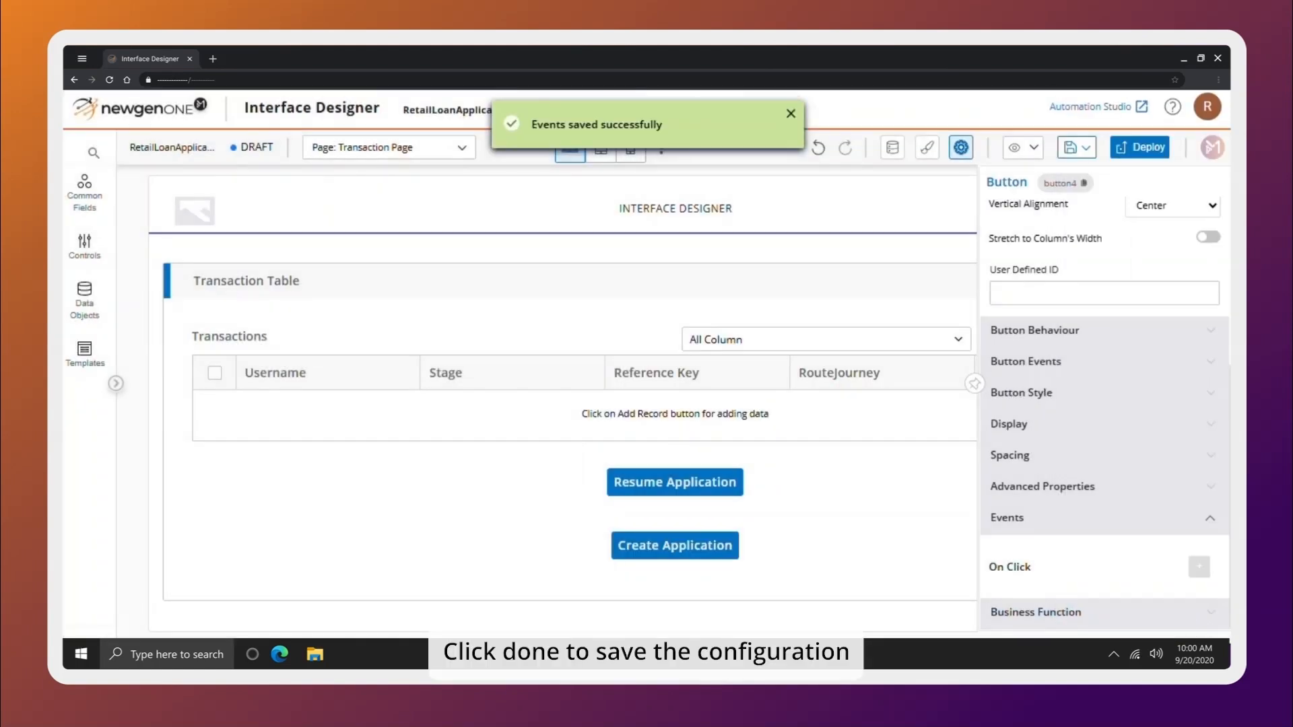
pyautogui.click(888, 594)
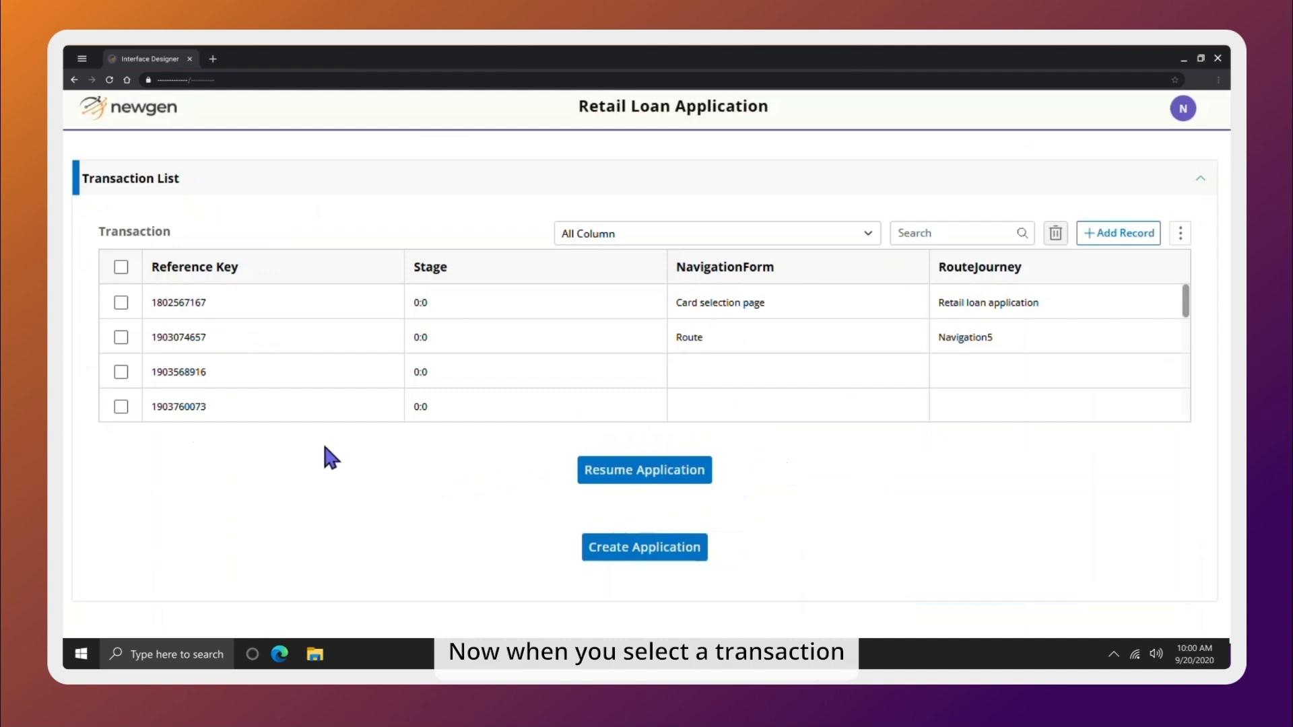
# In the running Retail Loan Application, select the transaction whose navigation form is Card selection page and resume it
pyautogui.click(121, 303)
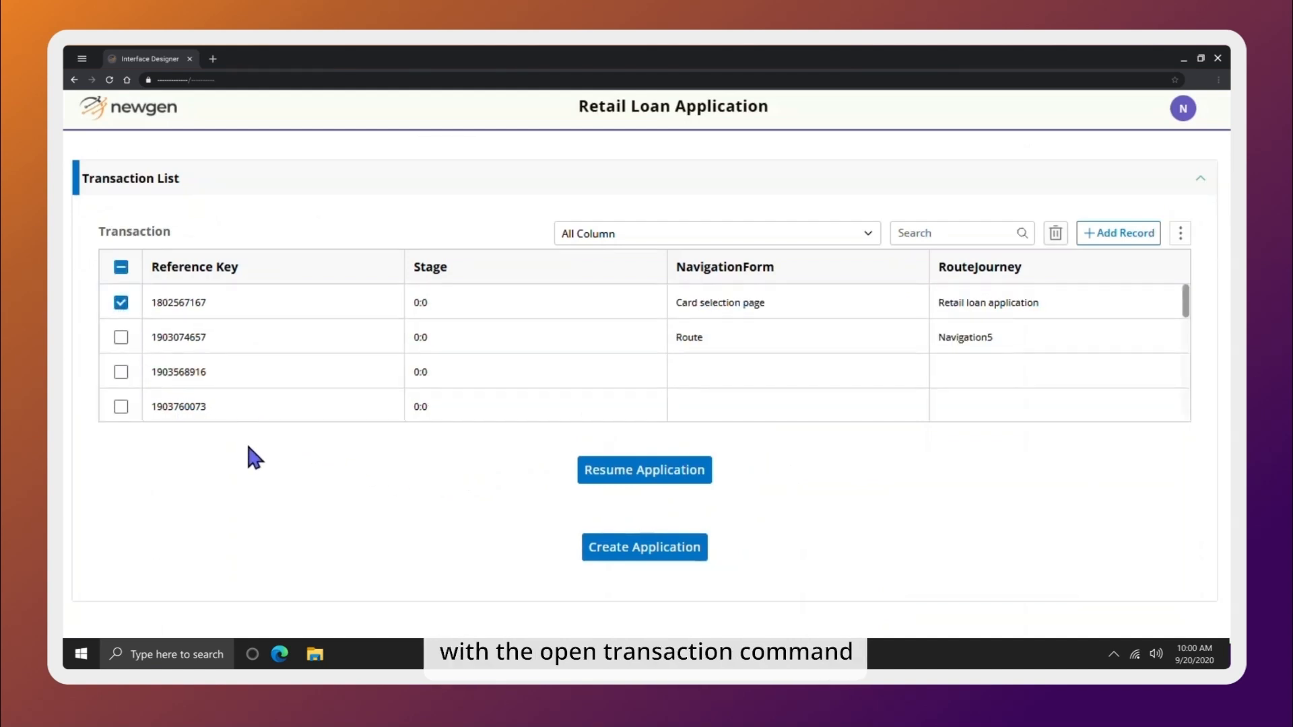
pyautogui.click(646, 471)
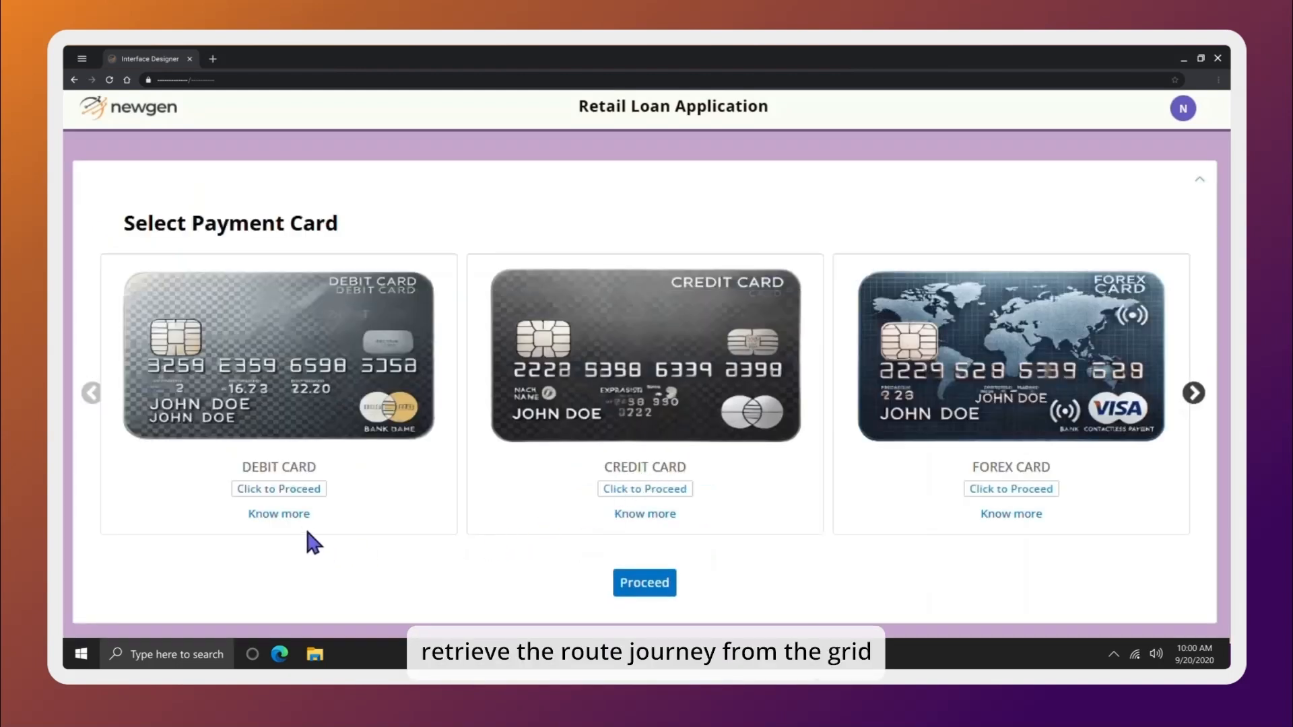
# Proceed with the Debit Card as the payment card and open the Income Source section of the application
pyautogui.click(301, 492)
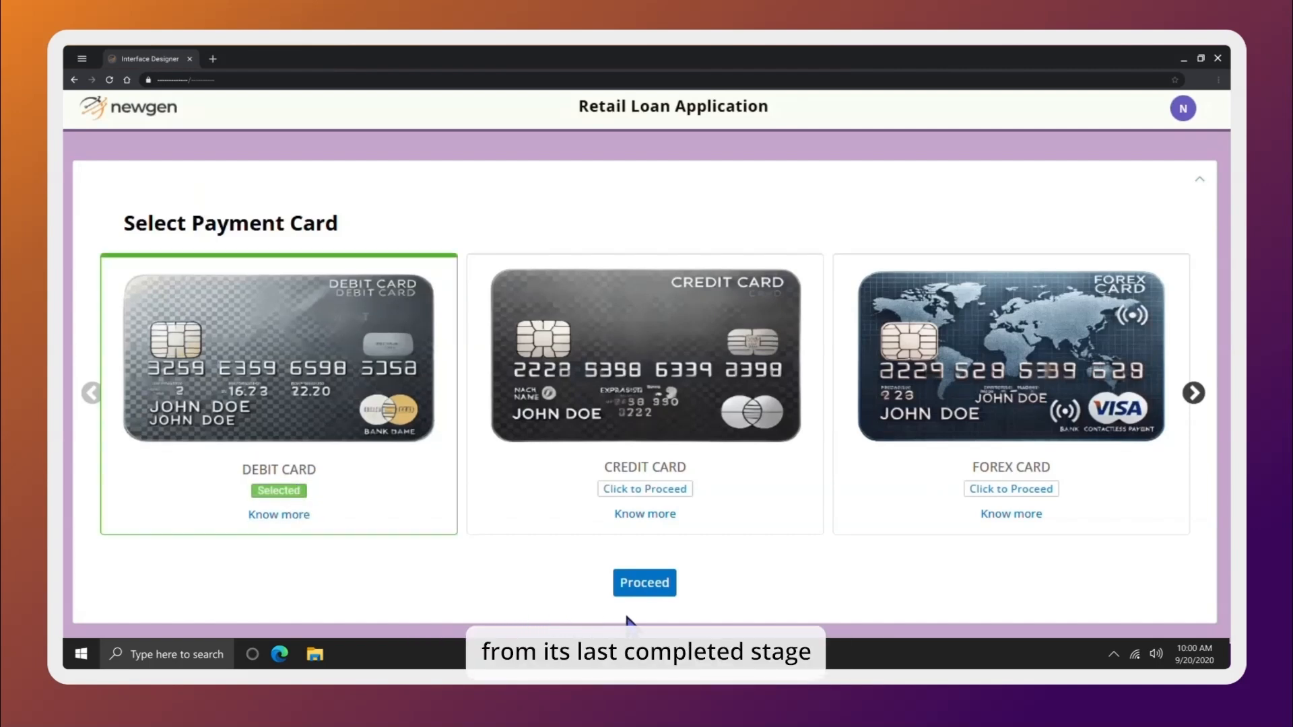
pyautogui.click(644, 583)
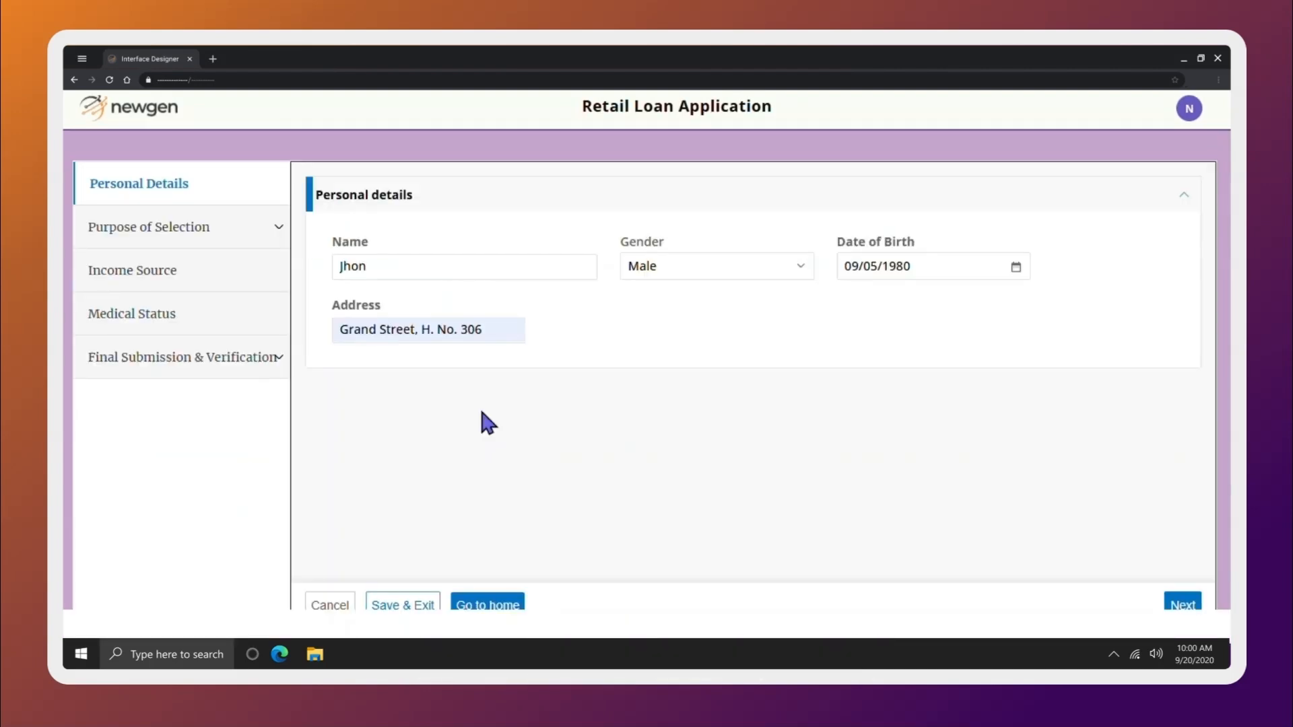
pyautogui.click(175, 276)
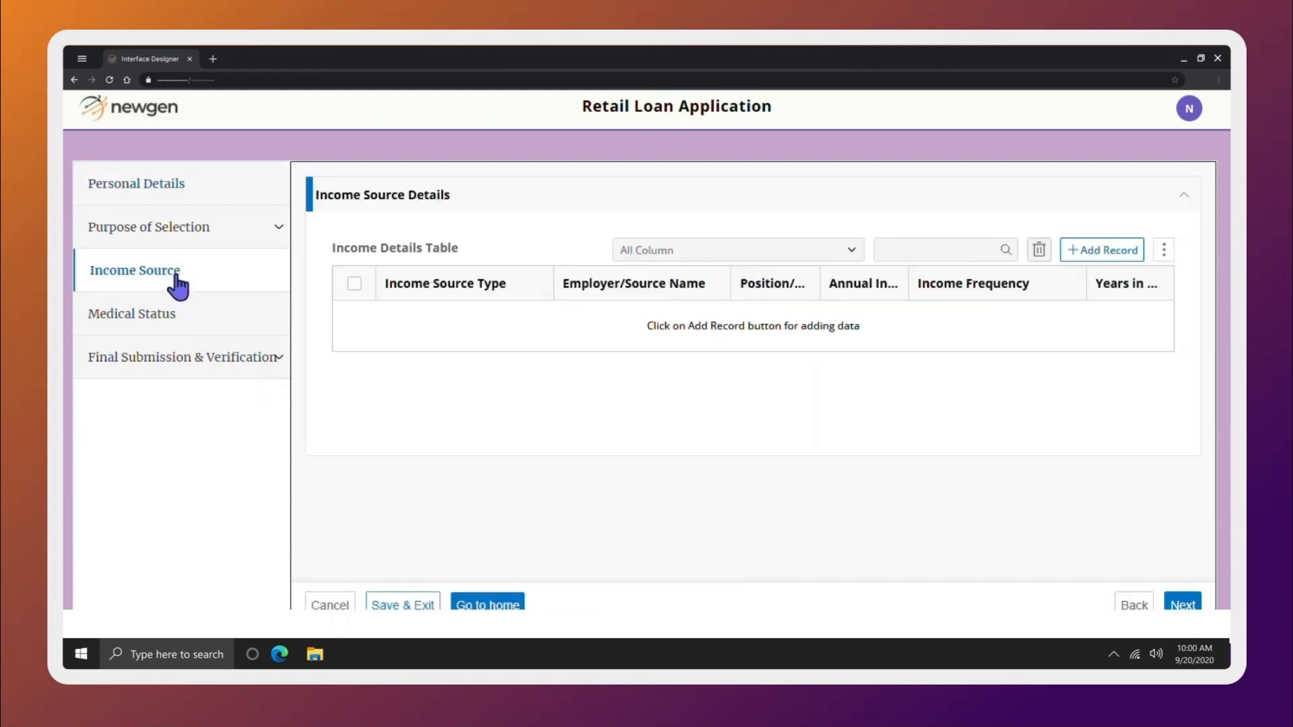